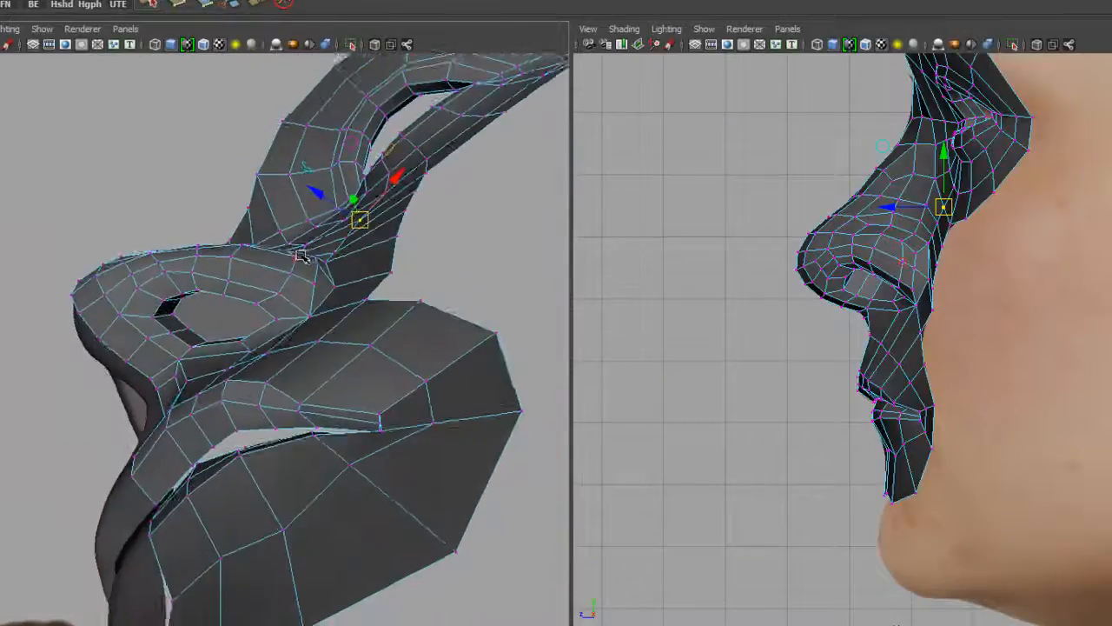
Cut a new edge line from the vertex above the nostril wing, down around the wing and across the upper lip to the centre line
{"action": "left_click", "coordinate": [304, 265]}
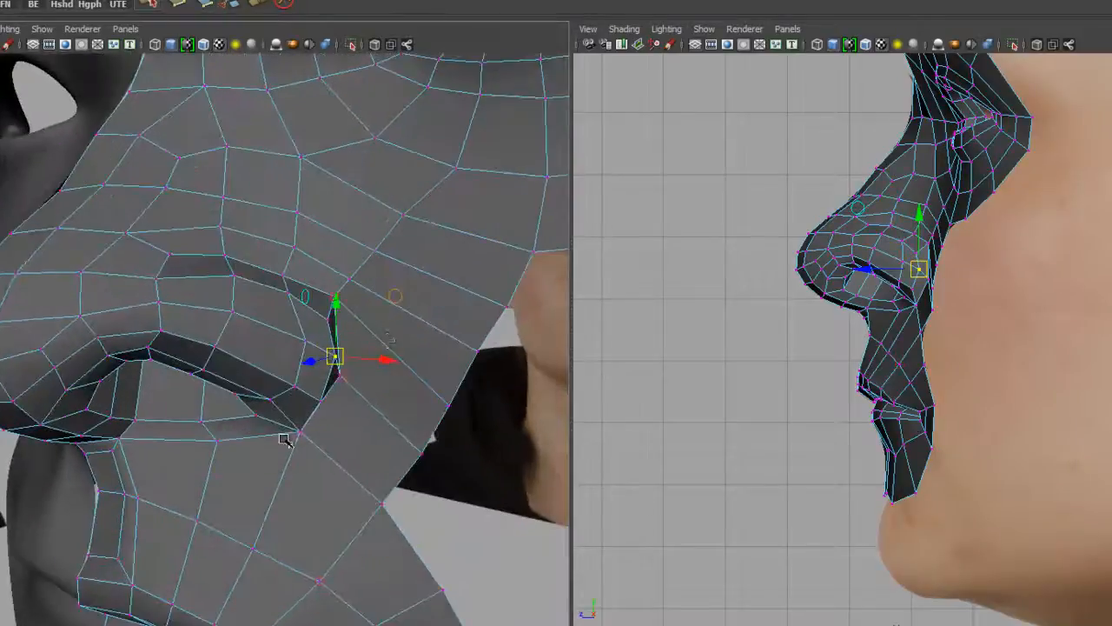
{"action": "left_click_drag", "start_coordinate": [287, 440], "coordinate": [386, 280], "text": "alt"}
{"action": "right_click_drag", "start_coordinate": [483, 387], "coordinate": [295, 382], "text": "alt"}
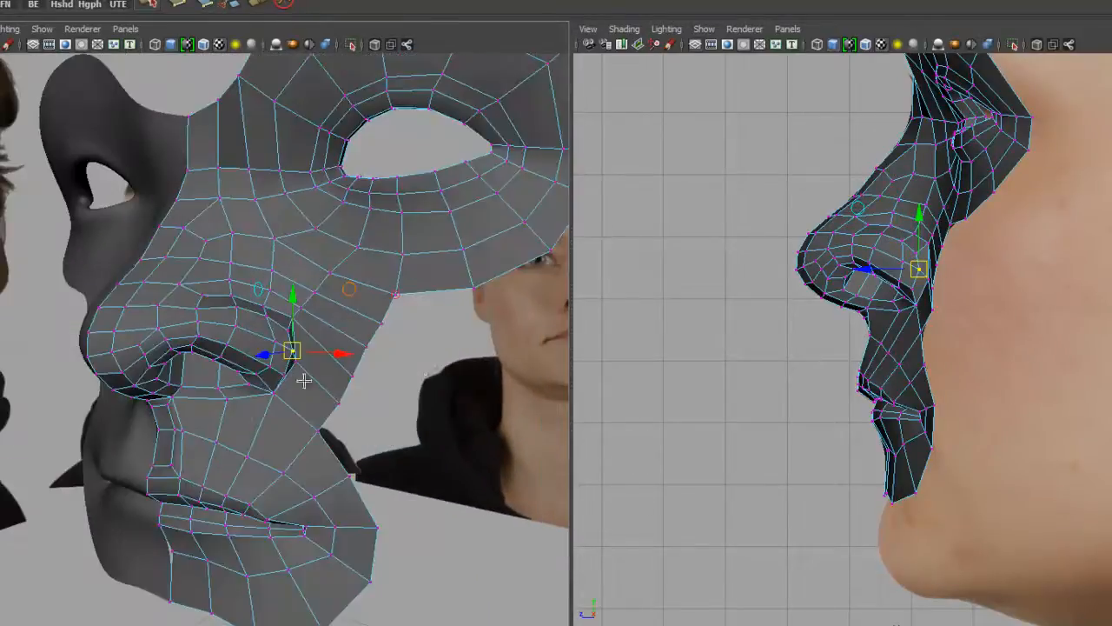
{"action": "left_click_drag", "start_coordinate": [350, 484], "coordinate": [298, 464], "text": "alt"}
{"action": "right_click_drag", "start_coordinate": [298, 464], "coordinate": [452, 448], "text": "alt"}
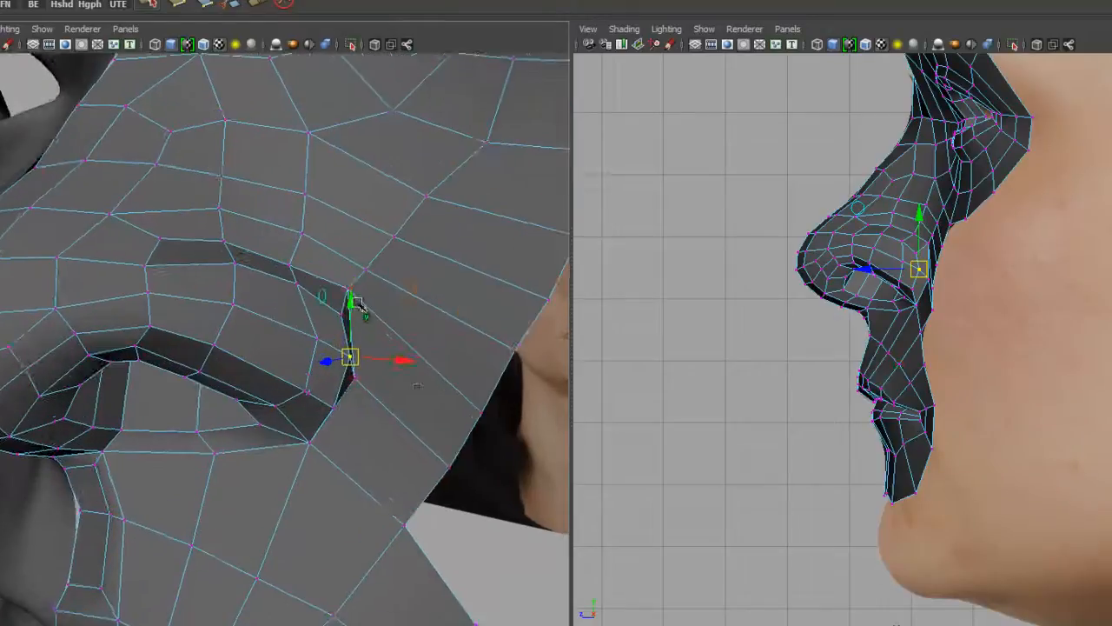
{"action": "left_click_drag", "start_coordinate": [361, 412], "coordinate": [344, 268], "text": "alt"}
{"action": "left_click_drag", "start_coordinate": [267, 436], "coordinate": [303, 431], "text": "alt"}
{"action": "left_click", "coordinate": [233, 4]}
{"action": "left_click", "coordinate": [355, 266]}
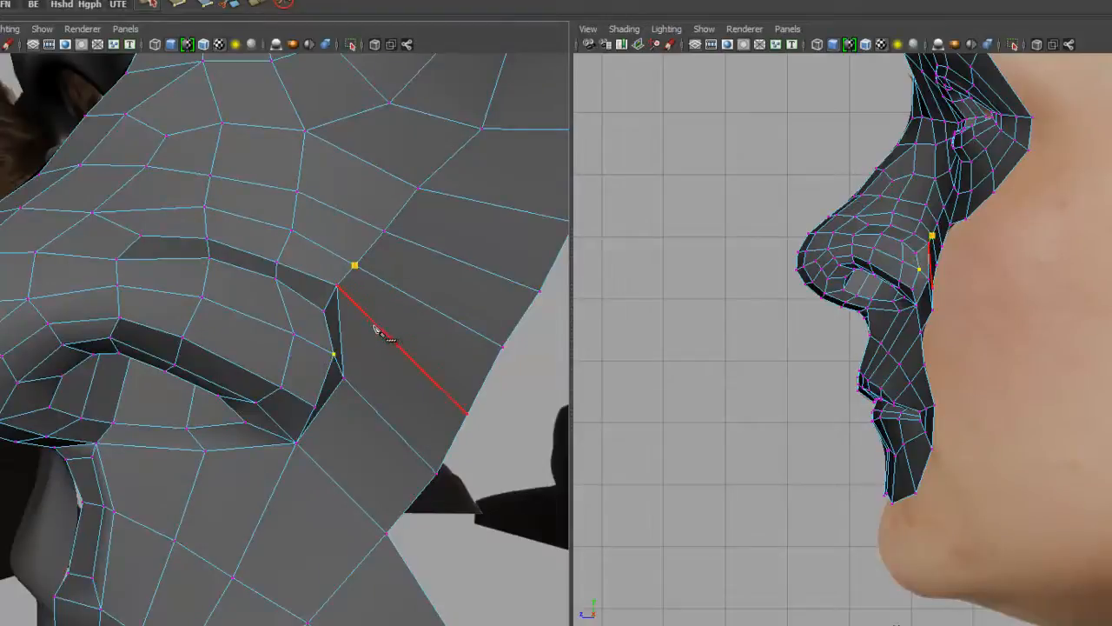
{"action": "left_click", "coordinate": [372, 408]}
{"action": "left_click_drag", "start_coordinate": [390, 467], "coordinate": [417, 325], "text": "alt"}
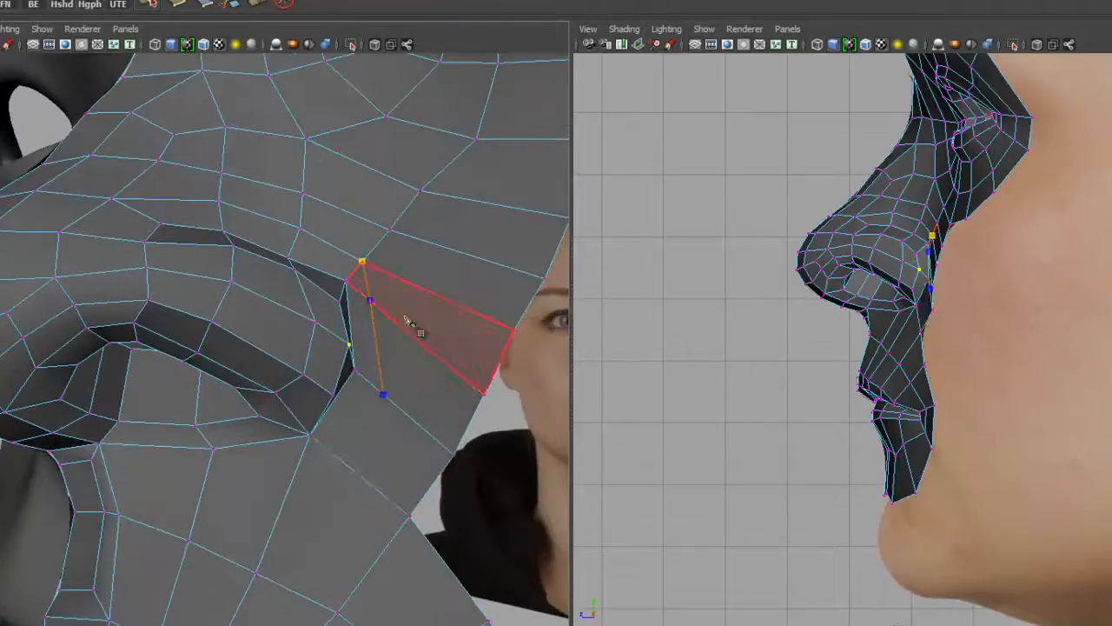
{"action": "left_click", "coordinate": [342, 461]}
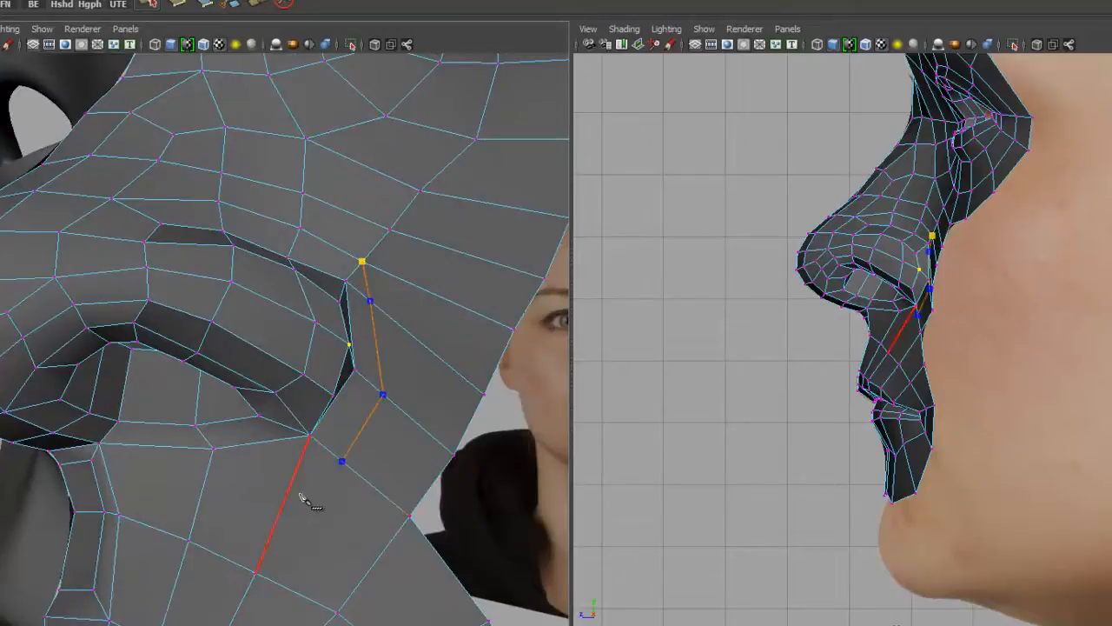
{"action": "left_click", "coordinate": [290, 485]}
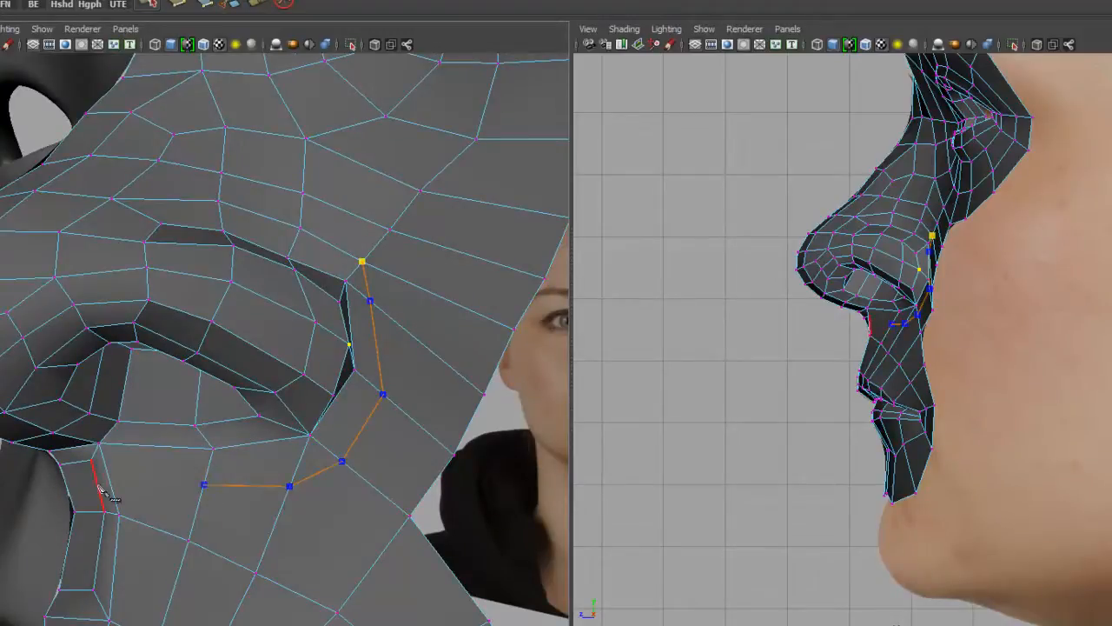
{"action": "left_click", "coordinate": [68, 487]}
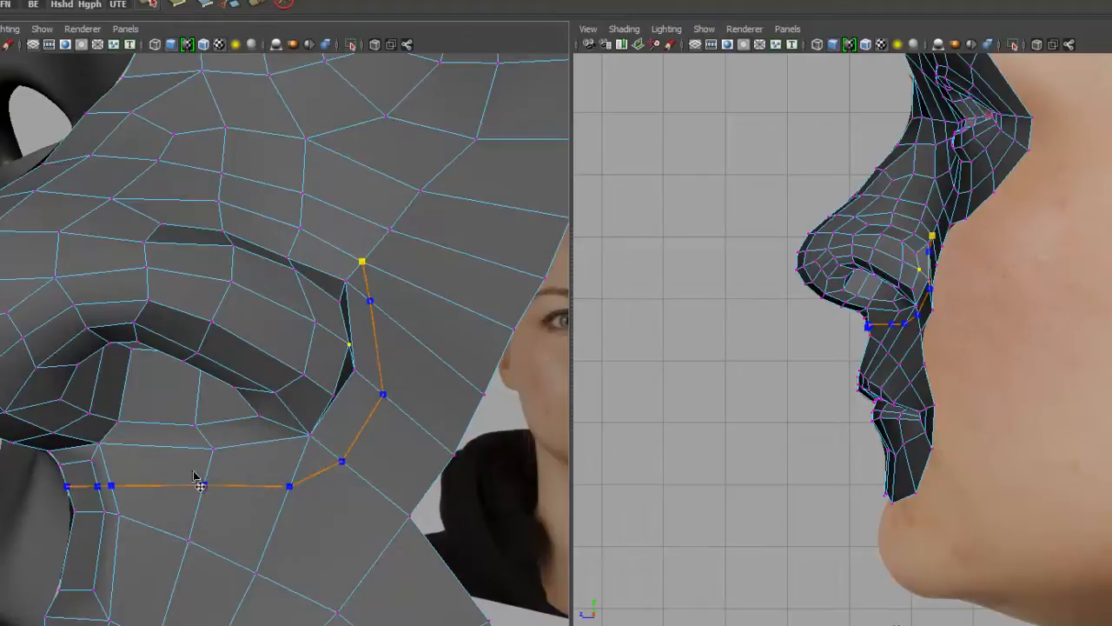
{"action": "key", "text": "Return"}
Collapse the short new edge just below the nostril's outer corner so its two vertices become one
{"action": "left_click_drag", "start_coordinate": [266, 514], "coordinate": [300, 470], "text": "alt"}
{"action": "right_click_drag", "start_coordinate": [301, 450], "coordinate": [297, 352]}
{"action": "left_click", "coordinate": [305, 474]}
{"action": "right_click_drag", "start_coordinate": [302, 473], "coordinate": [379, 446], "text": "shift"}
{"action": "left_click_drag", "start_coordinate": [318, 464], "coordinate": [485, 468], "text": "alt"}
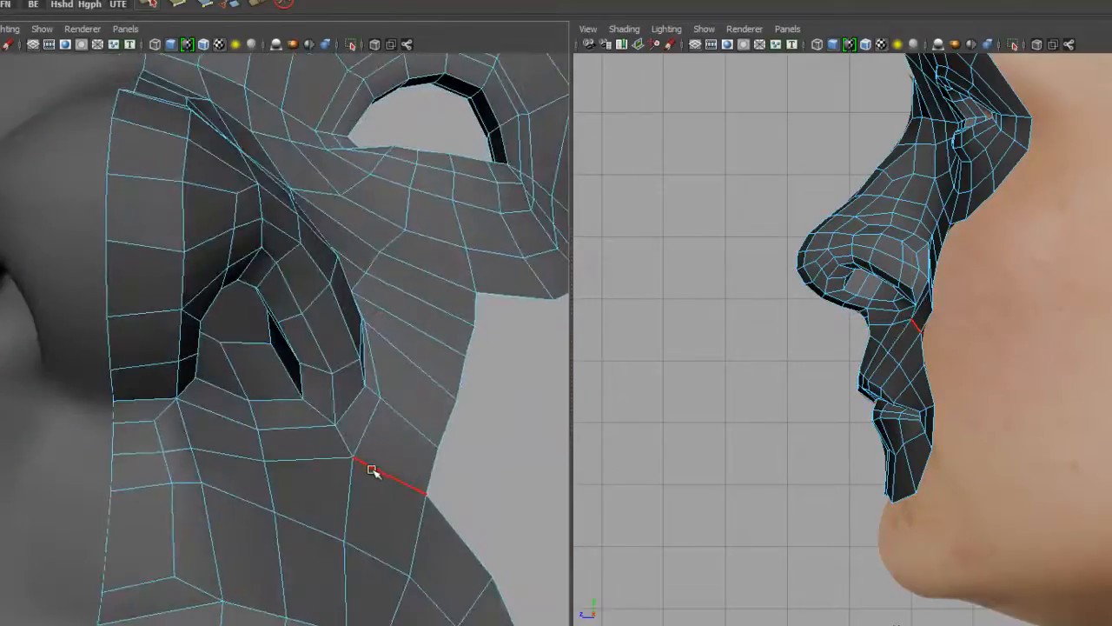
{"action": "right_click_drag", "start_coordinate": [336, 469], "coordinate": [305, 392]}
{"action": "left_click_drag", "start_coordinate": [363, 460], "coordinate": [365, 462]}
{"action": "left_click_drag", "start_coordinate": [364, 461], "coordinate": [350, 442], "text": "alt"}
{"action": "left_click_drag", "start_coordinate": [425, 467], "coordinate": [315, 432], "text": "alt"}
Collapse the short edge above the nostril wing and the matching edge on the cheek's outer border
{"action": "right_click_drag", "start_coordinate": [304, 392], "coordinate": [305, 350]}
{"action": "left_click", "coordinate": [301, 404]}
{"action": "key", "text": "g"}
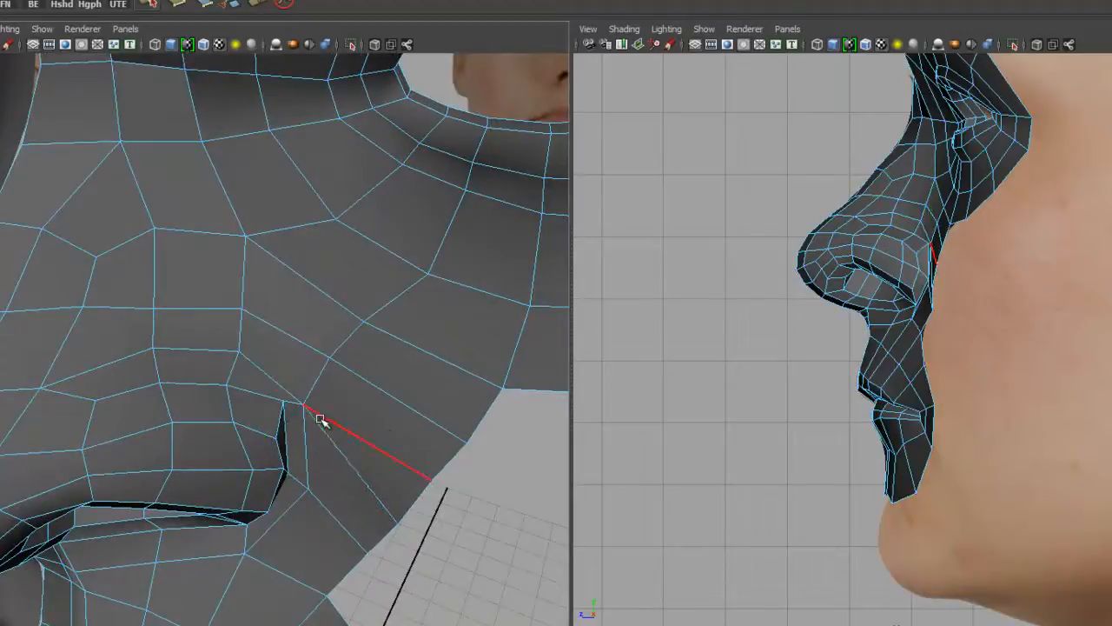
{"action": "left_click_drag", "start_coordinate": [412, 472], "coordinate": [430, 487], "text": "alt"}
{"action": "left_click", "coordinate": [429, 491]}
{"action": "key", "text": "g"}
{"action": "left_click_drag", "start_coordinate": [483, 530], "coordinate": [350, 423], "text": "alt"}
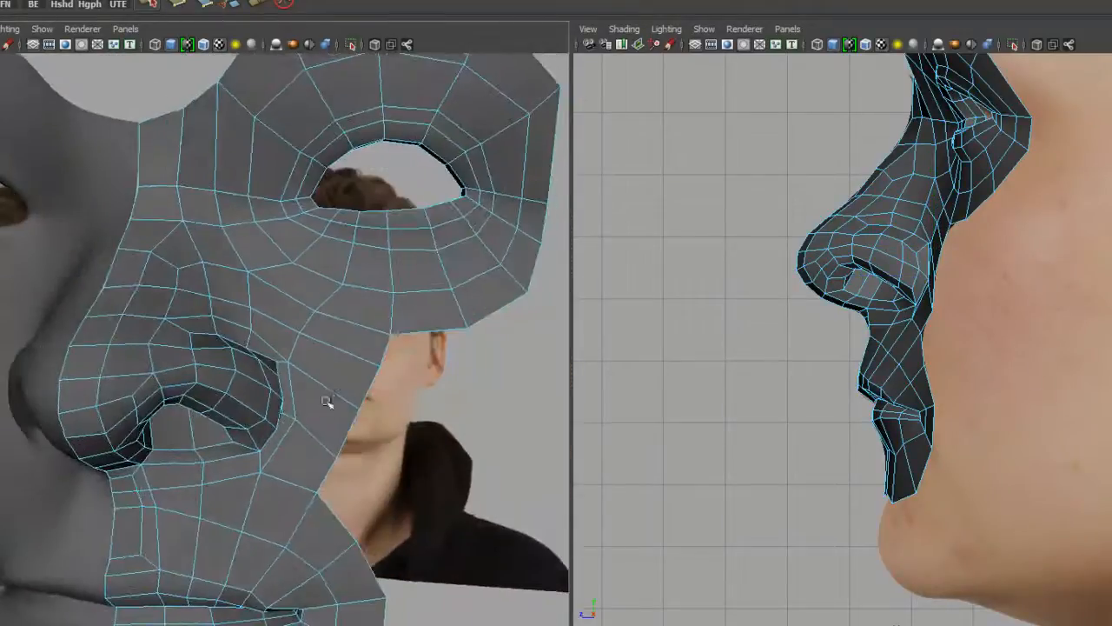
{"action": "left_click_drag", "start_coordinate": [232, 478], "coordinate": [367, 484], "text": "alt"}
{"action": "left_click_drag", "start_coordinate": [193, 407], "coordinate": [365, 426], "text": "alt"}
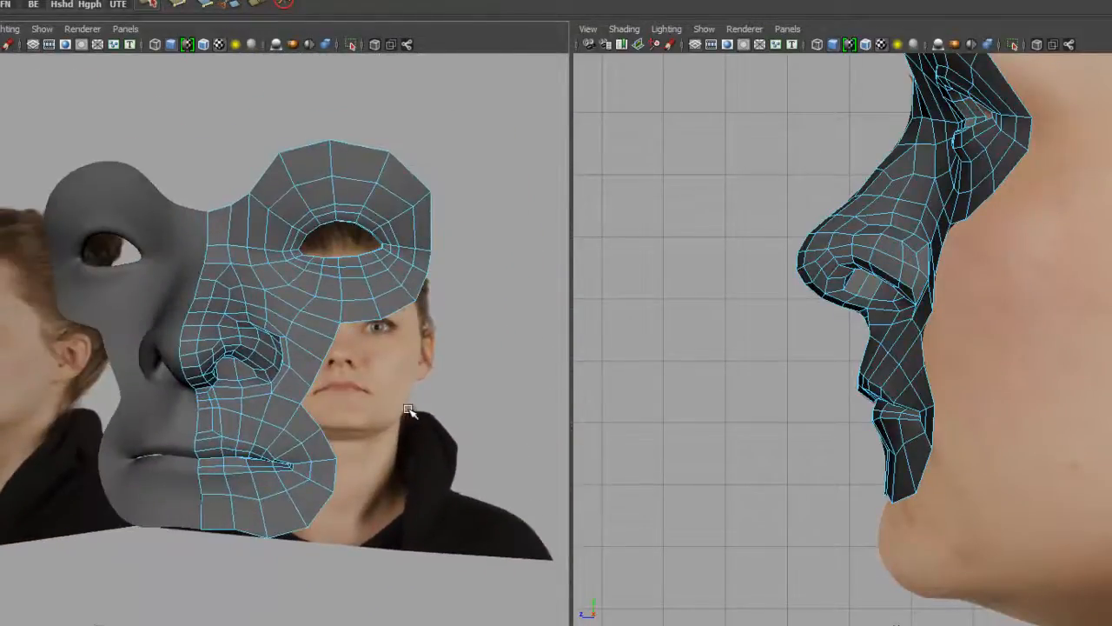
Extrude the border edges around the mouth and chin outward and down to add a new ring of faces
{"action": "right_click_drag", "start_coordinate": [259, 285], "coordinate": [318, 261]}
{"action": "left_click", "coordinate": [313, 281]}
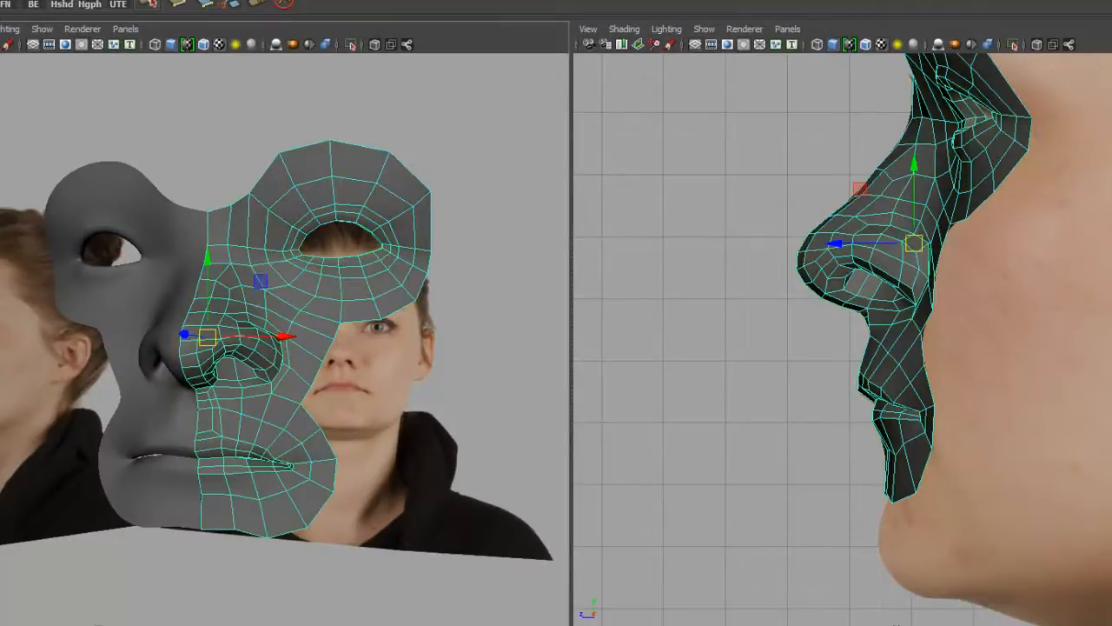
{"action": "left_click_drag", "start_coordinate": [166, 300], "coordinate": [289, 362], "text": "alt"}
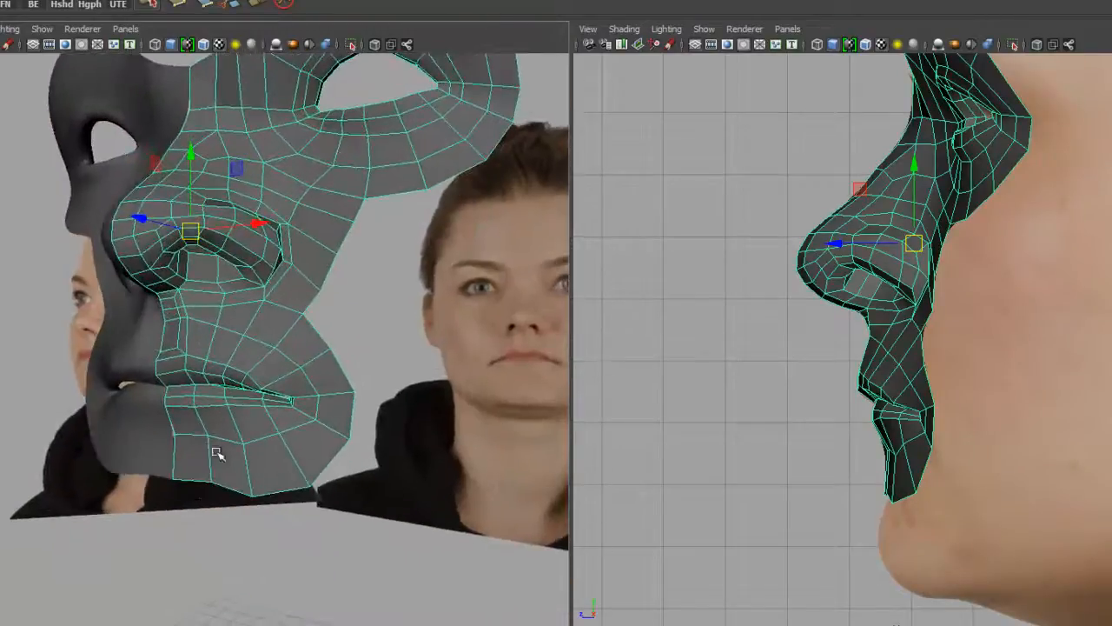
{"action": "right_click_drag", "start_coordinate": [199, 391], "coordinate": [193, 352]}
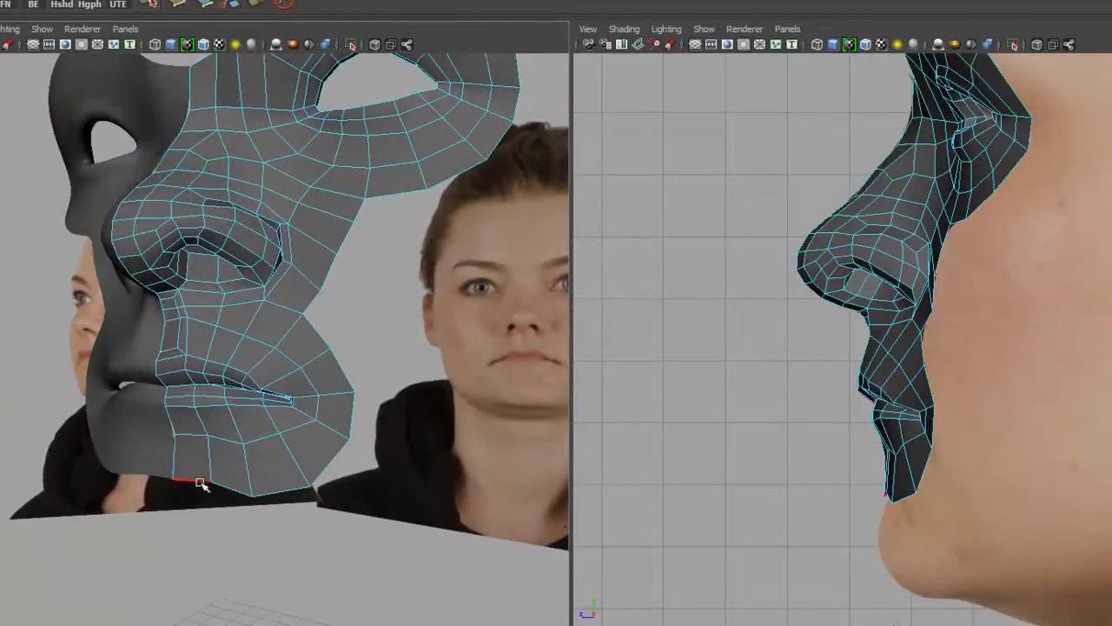
{"action": "left_click", "coordinate": [200, 481]}
{"action": "left_click", "coordinate": [319, 332]}
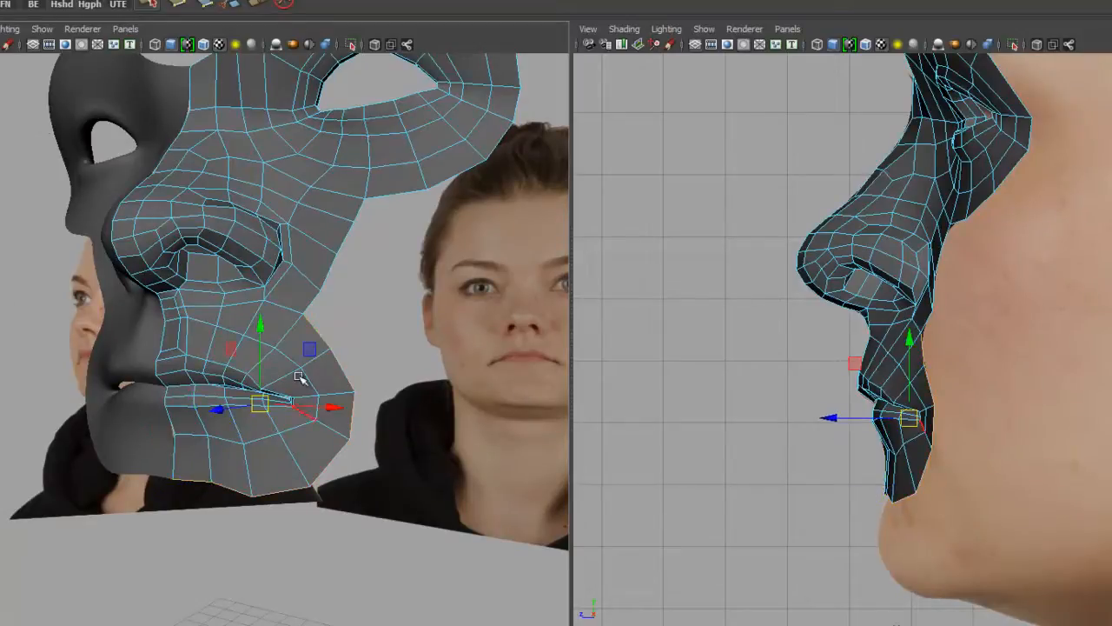
{"action": "left_click_drag", "start_coordinate": [335, 449], "coordinate": [382, 612], "text": "alt"}
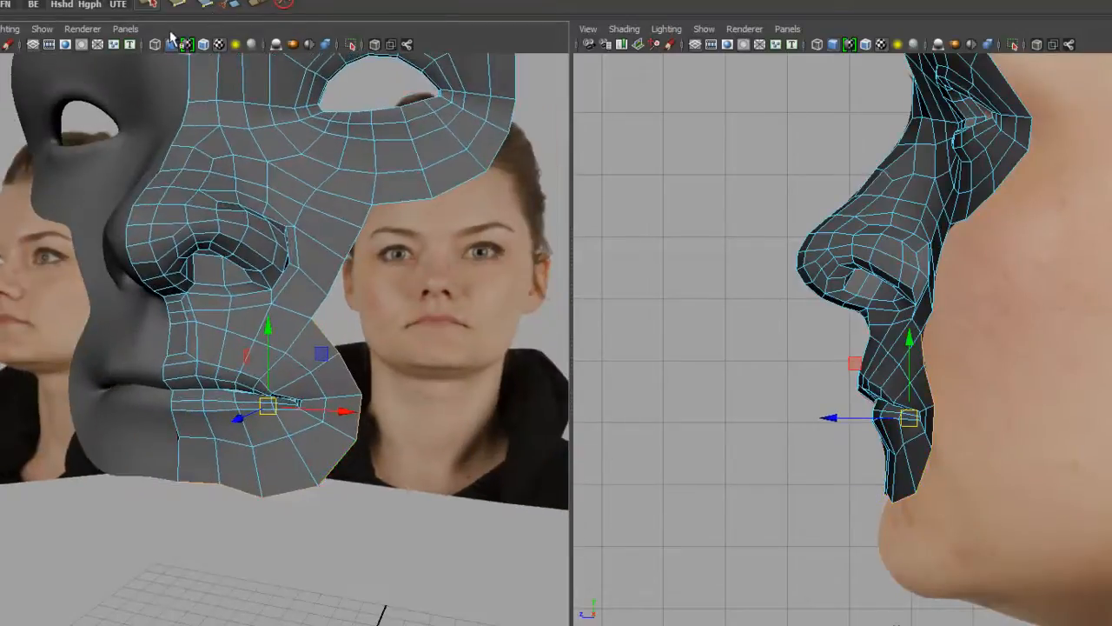
{"action": "key", "text": "ctrl+e"}
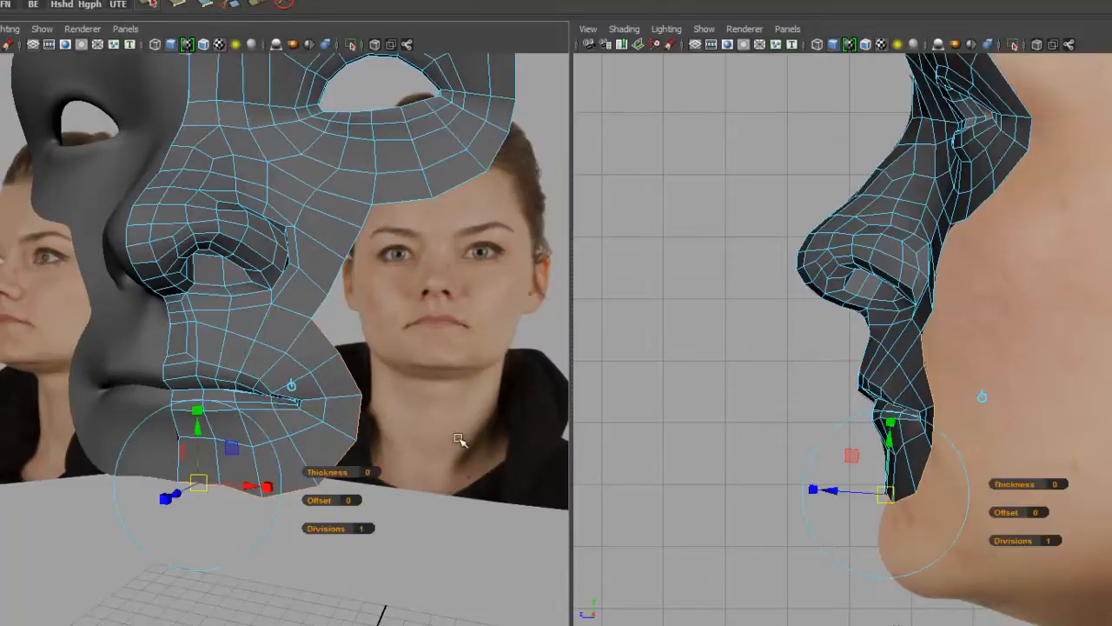
{"action": "left_click_drag", "start_coordinate": [886, 496], "coordinate": [883, 551]}
Merge the extruded ring's upper end vertex with the cheek border beside the nose and adjust the joined vertex
{"action": "right_click_drag", "start_coordinate": [368, 356], "coordinate": [292, 349]}
{"action": "left_click", "coordinate": [360, 288]}
{"action": "key", "text": "w"}
{"action": "left_click_drag", "start_coordinate": [357, 290], "coordinate": [340, 302]}
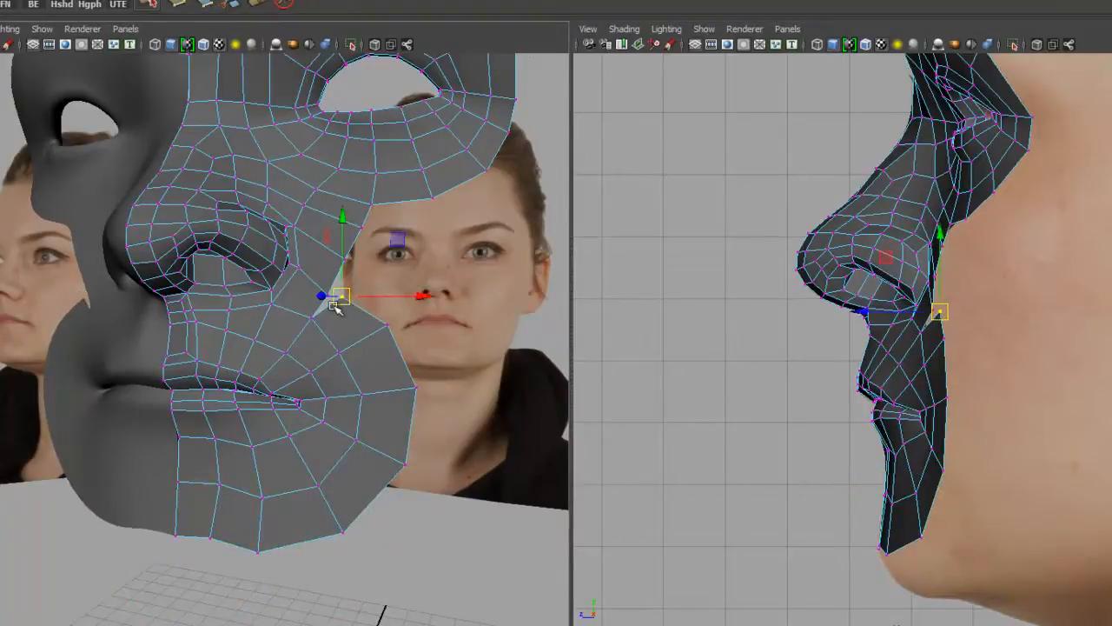
{"action": "right_click_drag", "start_coordinate": [333, 294], "coordinate": [338, 219], "text": "shift"}
{"action": "left_click_drag", "start_coordinate": [345, 301], "coordinate": [342, 284]}
{"action": "left_click_drag", "start_coordinate": [384, 368], "coordinate": [365, 394], "text": "alt"}
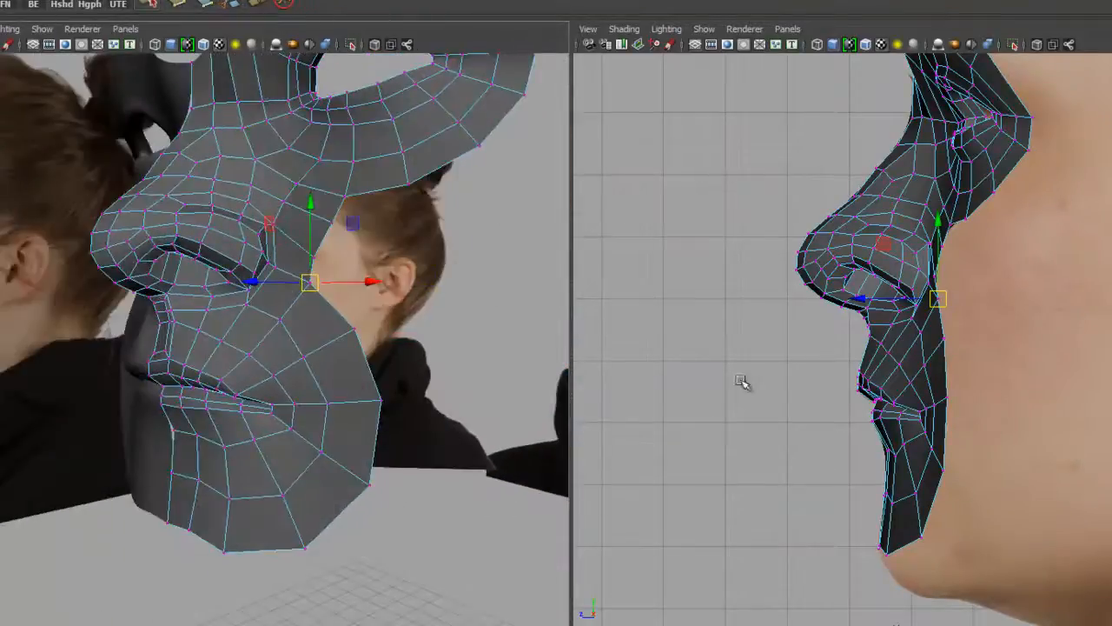
Shift the upper cheek-side vertices slightly forward and raise the new ring's lower border vertices to even out the chin edge
{"action": "left_click_drag", "start_coordinate": [422, 323], "coordinate": [351, 433]}
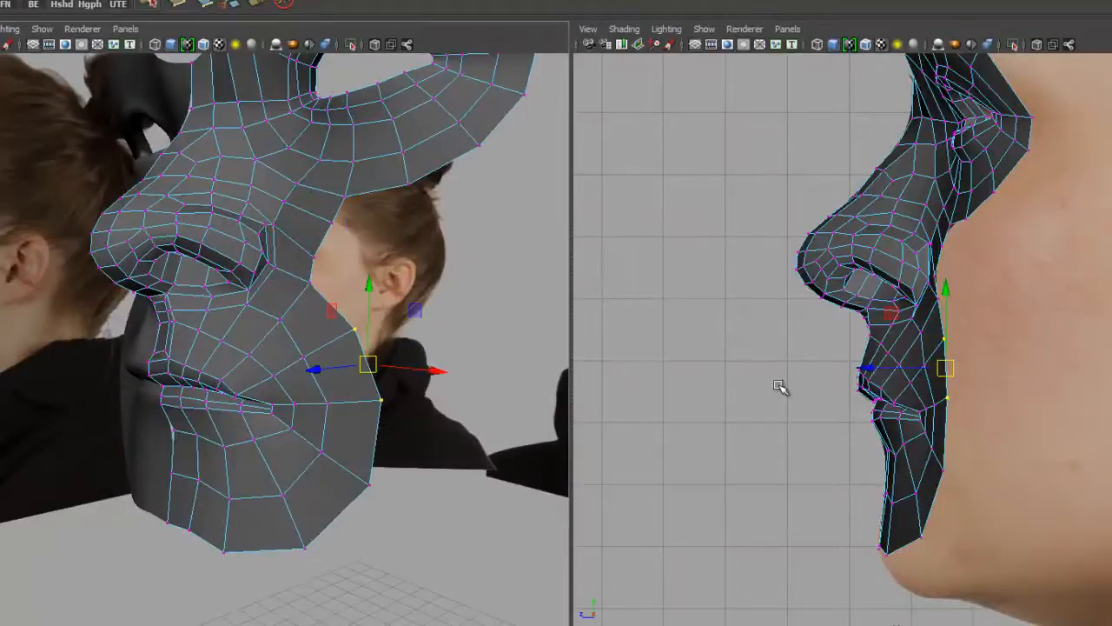
{"action": "left_click_drag", "start_coordinate": [946, 381], "coordinate": [944, 382]}
{"action": "left_click_drag", "start_coordinate": [909, 555], "coordinate": [940, 526]}
{"action": "left_click_drag", "start_coordinate": [862, 538], "coordinate": [900, 533]}
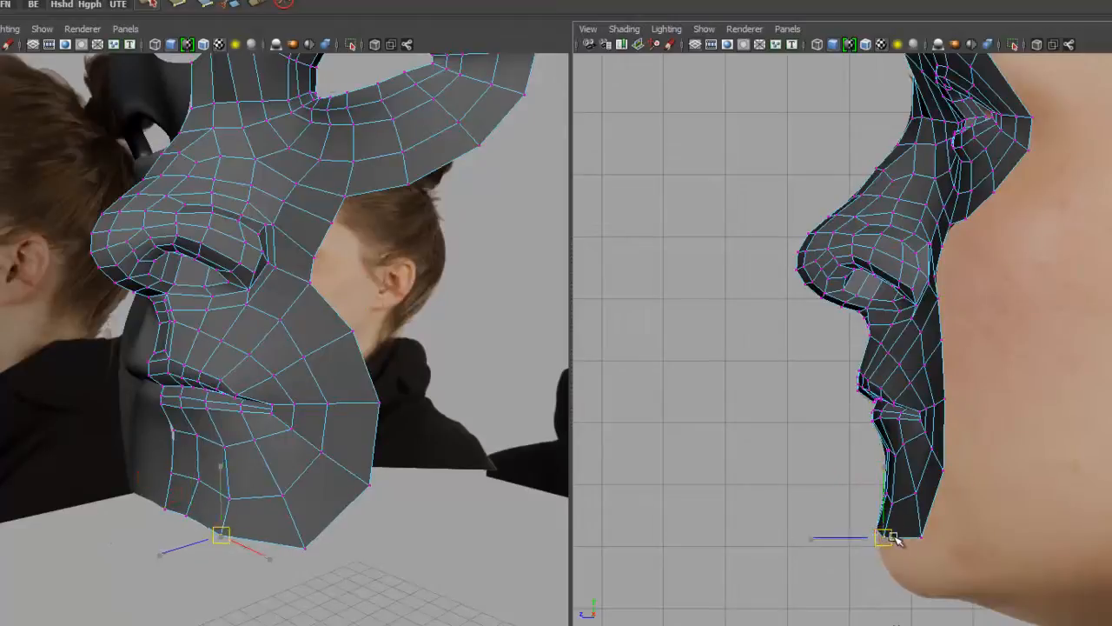
{"action": "left_click", "coordinate": [185, 515]}
{"action": "left_click_drag", "start_coordinate": [876, 531], "coordinate": [879, 532]}
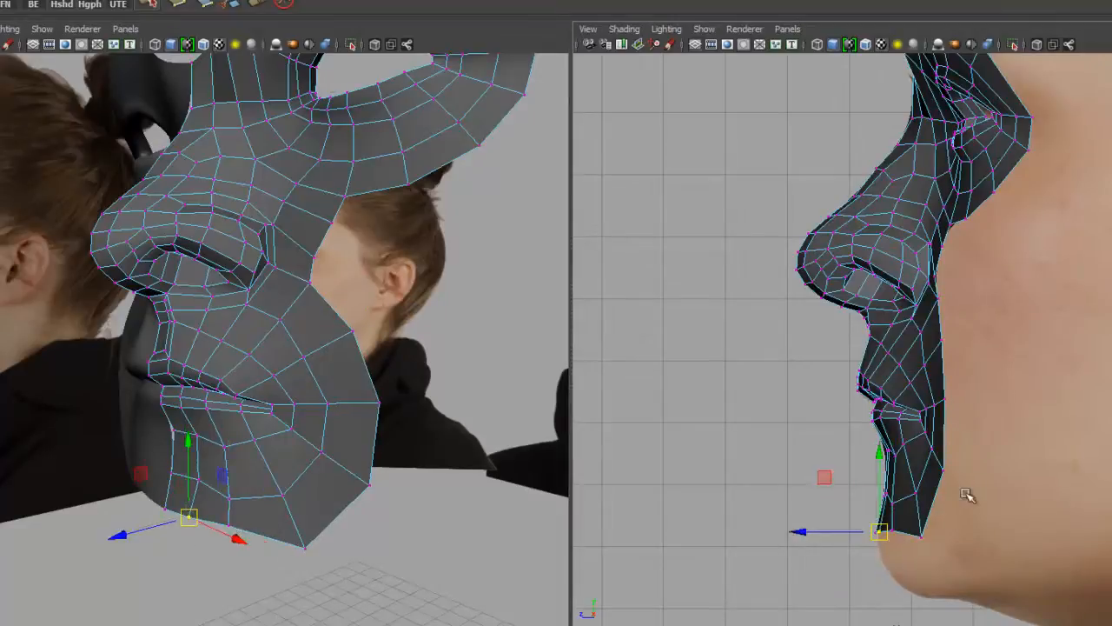
{"action": "left_click", "coordinate": [306, 535]}
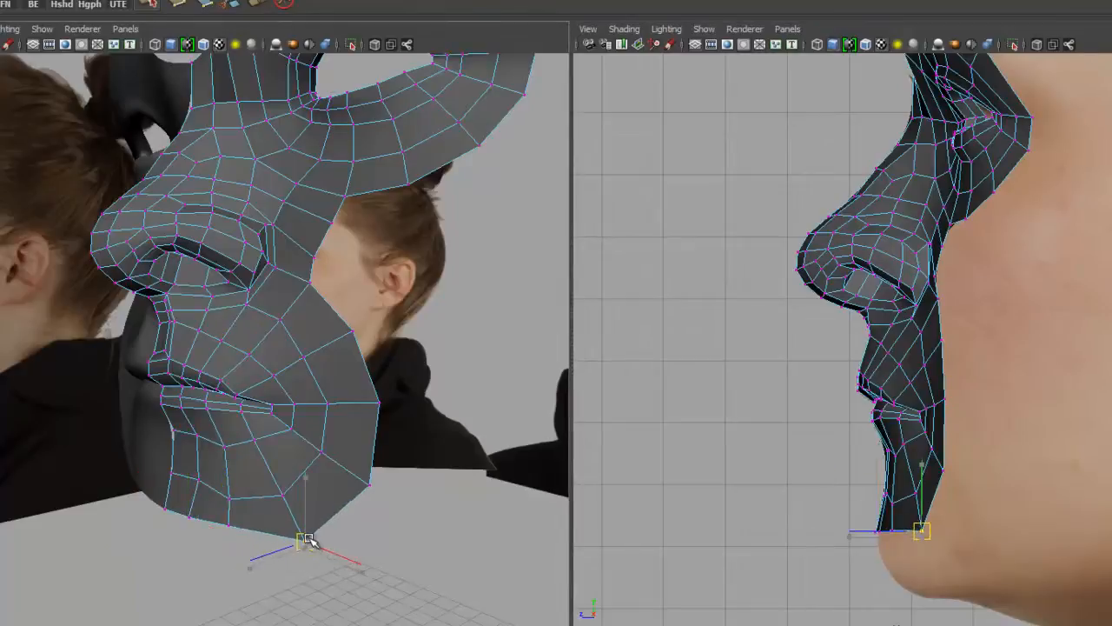
{"action": "left_click_drag", "start_coordinate": [420, 432], "coordinate": [321, 430], "text": "alt"}
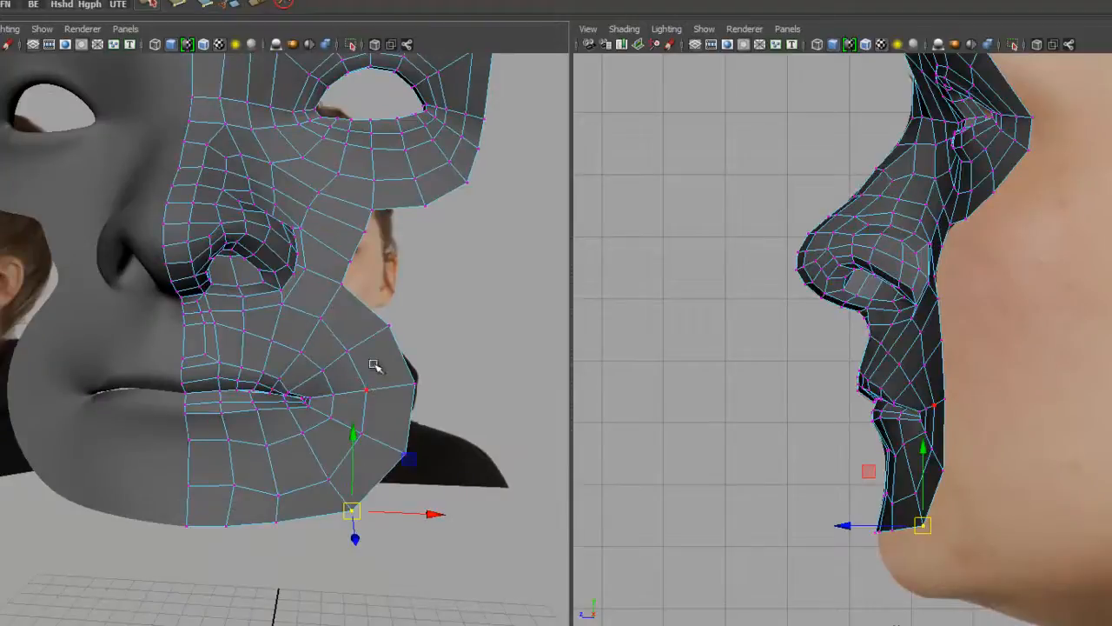
{"action": "left_click", "coordinate": [316, 383]}
{"action": "left_click_drag", "start_coordinate": [305, 383], "coordinate": [267, 378], "text": "alt"}
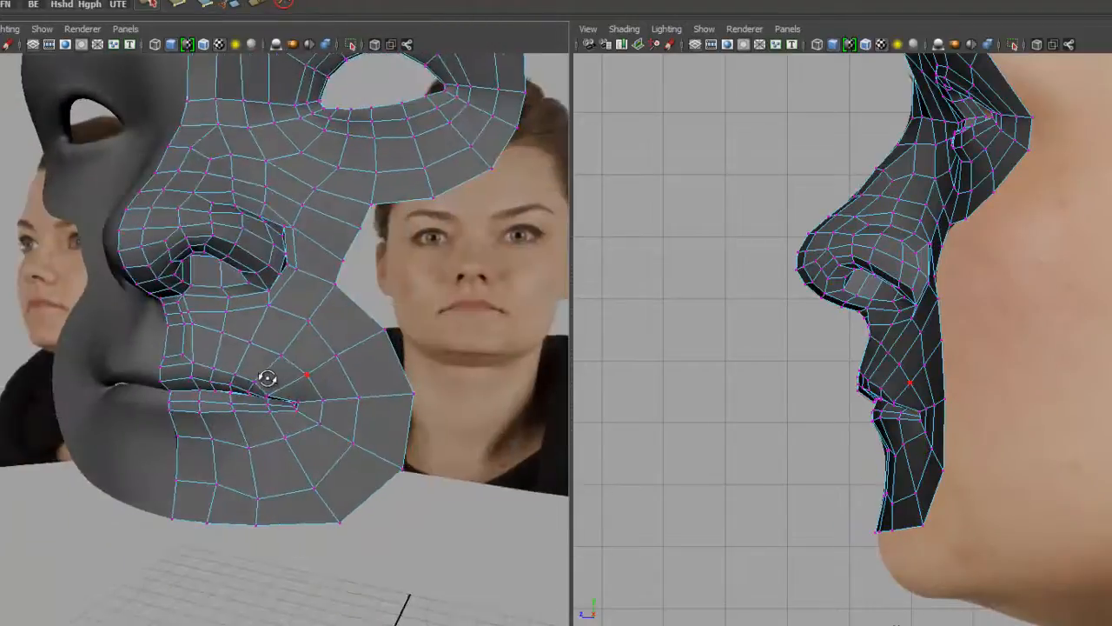
Move the ring's outer cheek vertices back to follow the face's curvature and fine-tune the vertices near its lower corner
{"action": "left_click_drag", "start_coordinate": [63, 385], "coordinate": [171, 427], "text": "alt"}
{"action": "left_click_drag", "start_coordinate": [447, 321], "coordinate": [387, 530]}
{"action": "left_click_drag", "start_coordinate": [374, 423], "coordinate": [385, 414]}
{"action": "left_click_drag", "start_coordinate": [453, 473], "coordinate": [408, 523], "text": "alt"}
{"action": "left_click", "coordinate": [327, 532]}
{"action": "left_click_drag", "start_coordinate": [288, 563], "coordinate": [292, 559]}
{"action": "left_click_drag", "start_coordinate": [292, 560], "coordinate": [320, 522], "text": "alt"}
{"action": "left_click_drag", "start_coordinate": [319, 478], "coordinate": [324, 477]}
{"action": "left_click_drag", "start_coordinate": [337, 505], "coordinate": [326, 281], "text": "alt"}
{"action": "right_click_drag", "start_coordinate": [326, 281], "coordinate": [359, 261]}
{"action": "left_click_drag", "start_coordinate": [289, 330], "coordinate": [362, 418], "text": "alt"}
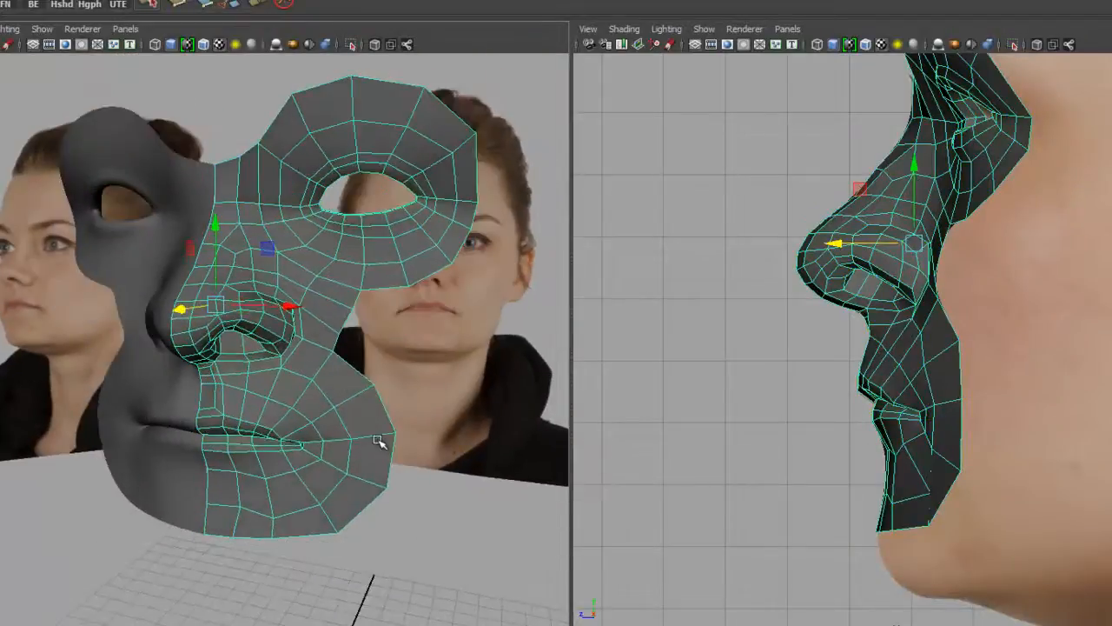
Extrude the border edge at the ring's lower outer corner downward toward the jawline in the side view
{"action": "right_click_drag", "start_coordinate": [372, 391], "coordinate": [376, 349]}
{"action": "left_click", "coordinate": [386, 412]}
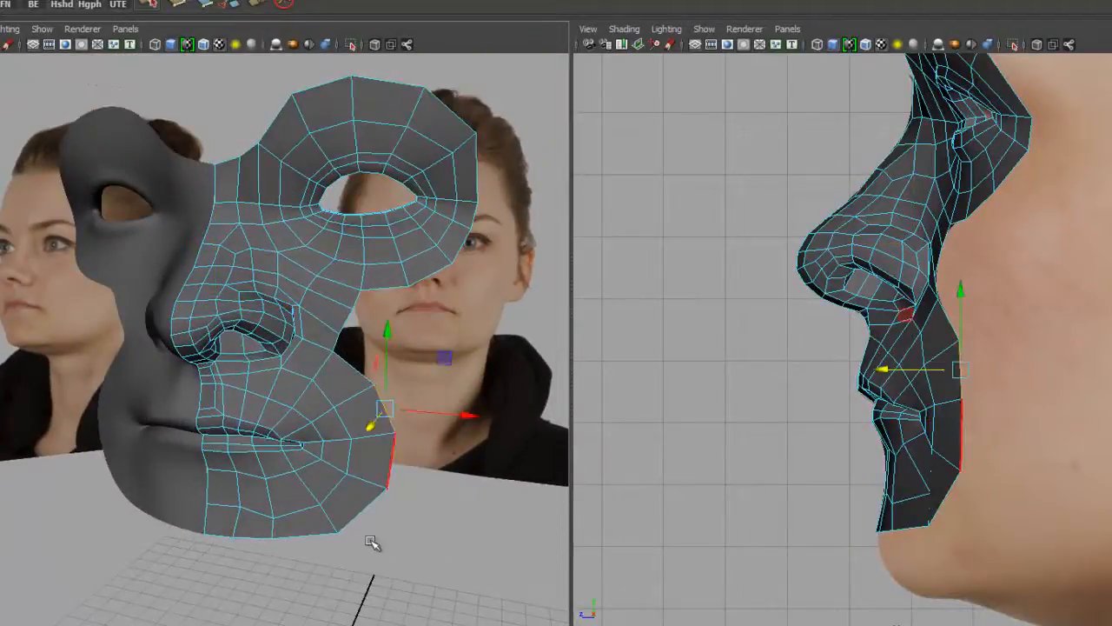
{"action": "left_click_drag", "start_coordinate": [386, 524], "coordinate": [376, 530], "text": "alt"}
{"action": "left_click", "coordinate": [362, 511]}
{"action": "left_click_drag", "start_coordinate": [415, 443], "coordinate": [364, 461], "text": "alt"}
{"action": "left_click_drag", "start_coordinate": [429, 536], "coordinate": [381, 467], "text": "alt"}
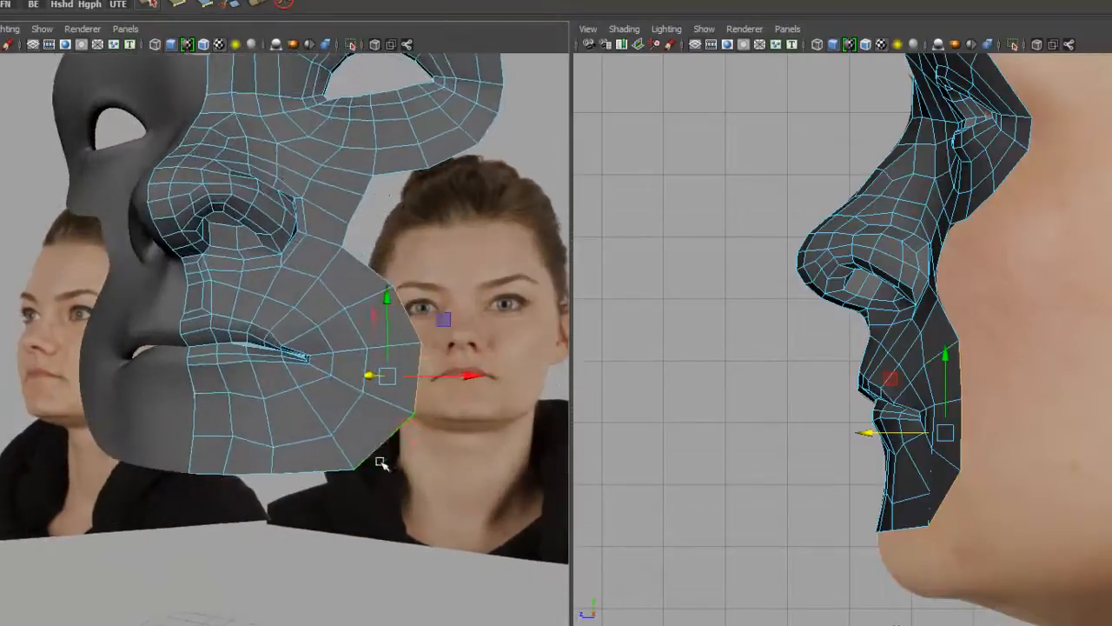
{"action": "left_click", "coordinate": [384, 444]}
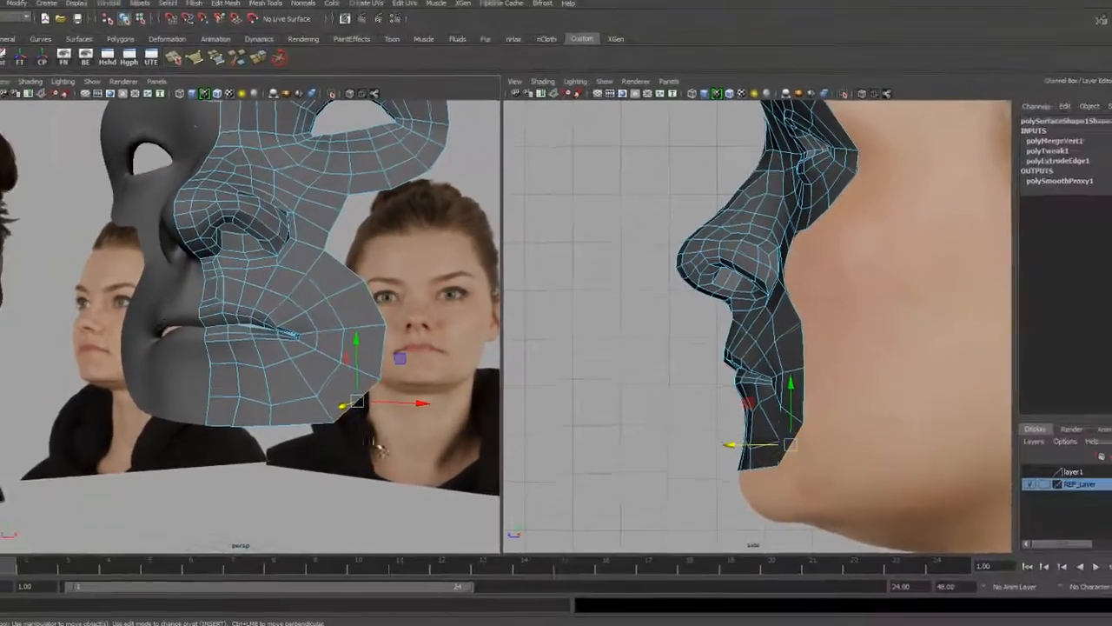
{"action": "left_click", "coordinate": [258, 63]}
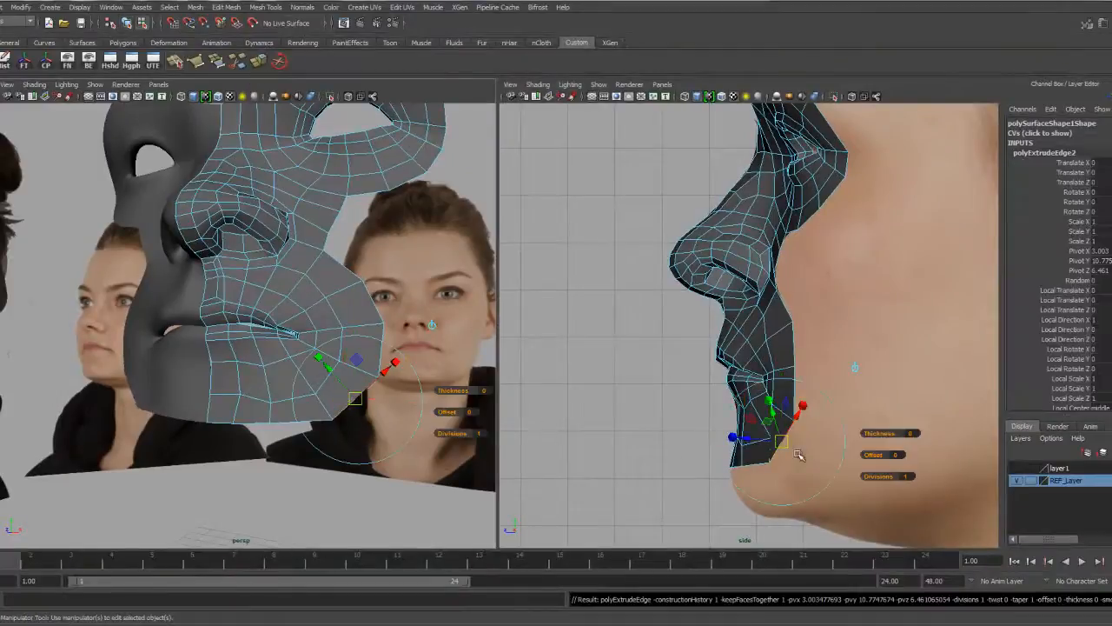
{"action": "left_click_drag", "start_coordinate": [795, 446], "coordinate": [798, 493]}
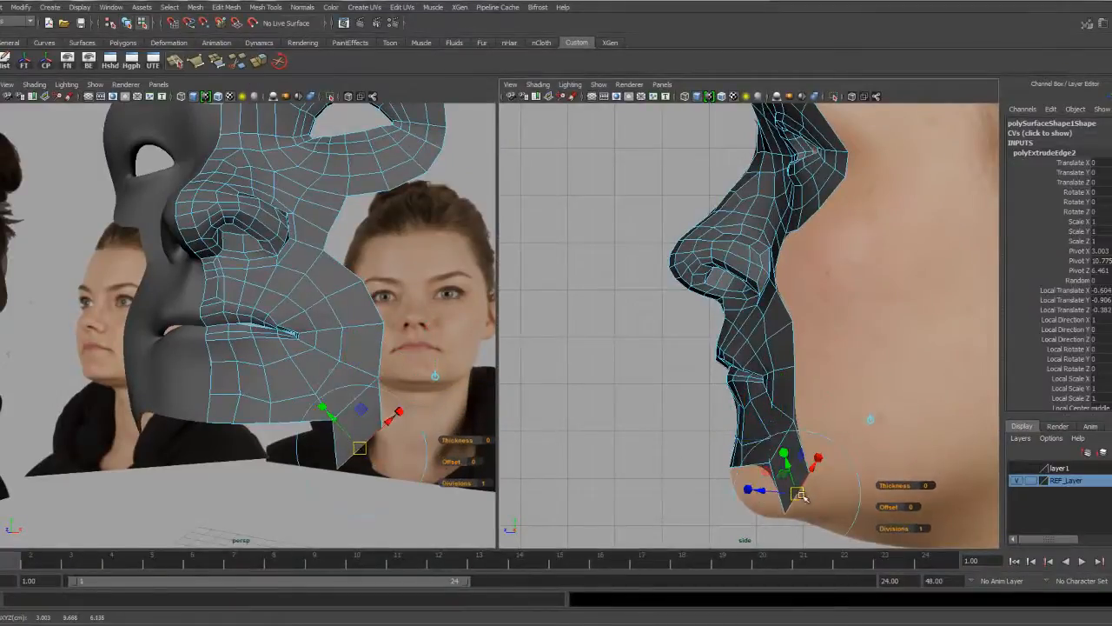
Rotate the newly extruded edge below the mouth corner so it follows the angle of the jawline in the side reference
{"action": "key", "text": "e"}
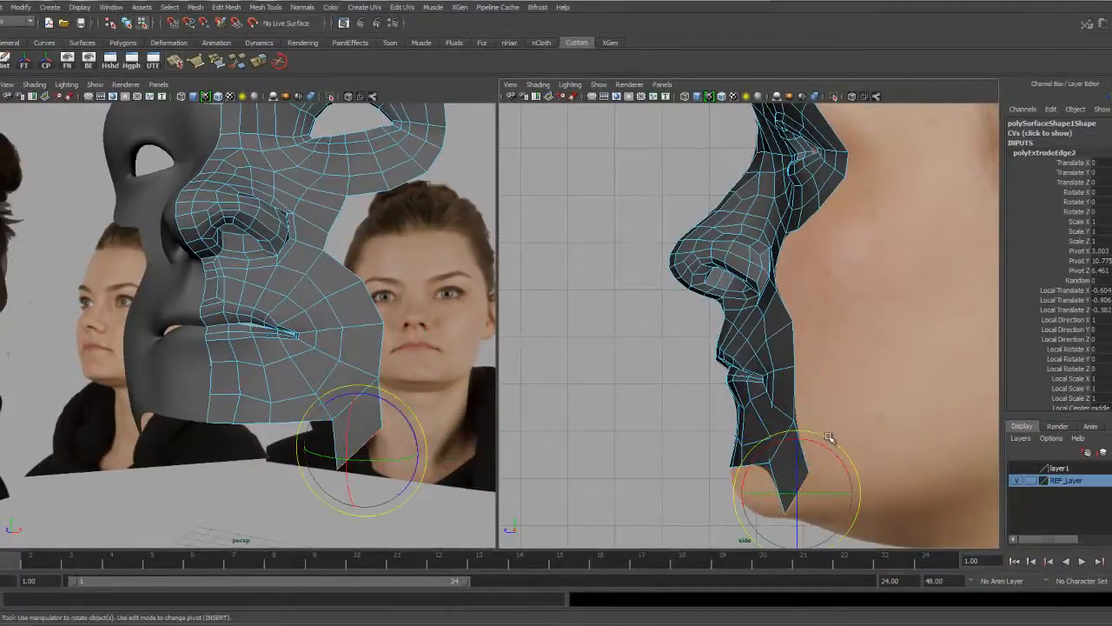
{"action": "mouse_move", "coordinate": [390, 501]}
{"action": "left_mouse_down", "text": "alt"}
{"action": "mouse_move", "coordinate": [432, 500]}
{"action": "mouse_move", "coordinate": [372, 466]}
{"action": "mouse_move", "coordinate": [389, 491]}
{"action": "left_mouse_up", "text": "alt"}
{"action": "key", "text": "space"}
{"action": "middle_click_drag", "start_coordinate": [384, 462], "coordinate": [357, 302], "text": "alt"}
{"action": "key", "text": "w"}
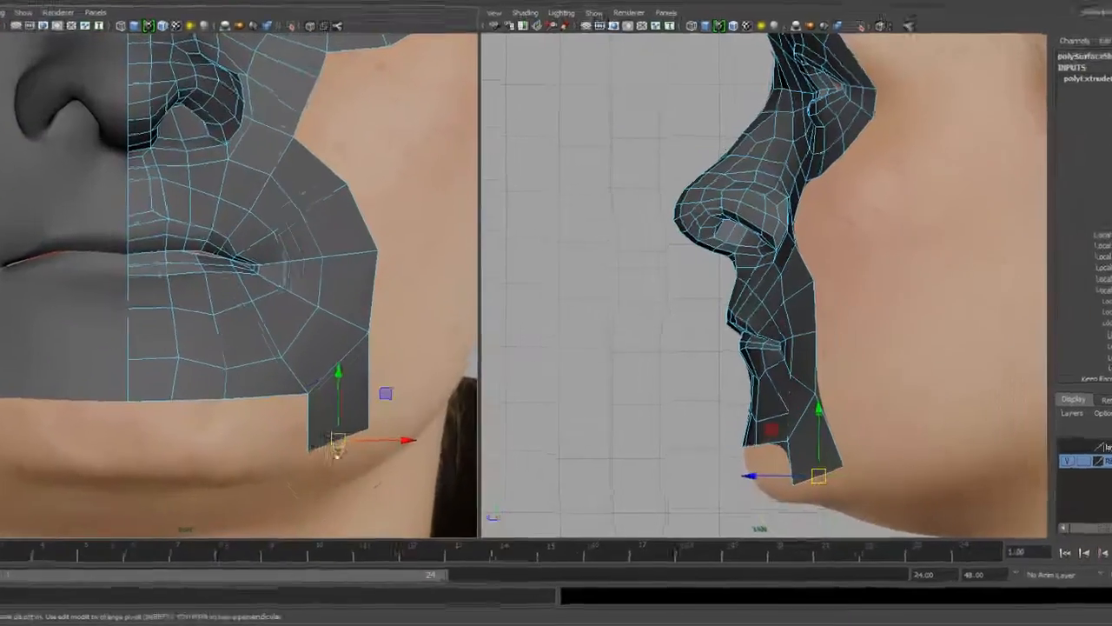
Adjust the two lower vertices of the new chin-corner face to match the jaw contour in the front reference
{"action": "right_click_drag", "start_coordinate": [358, 442], "coordinate": [327, 421]}
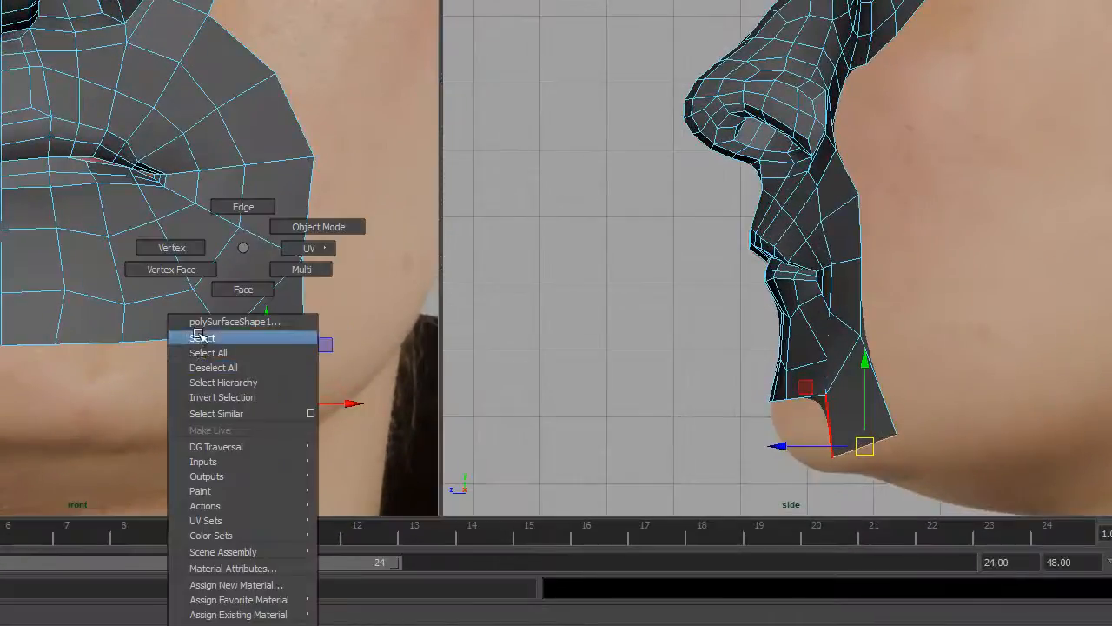
{"action": "right_click_drag", "start_coordinate": [199, 336], "coordinate": [171, 248]}
{"action": "left_click", "coordinate": [227, 410]}
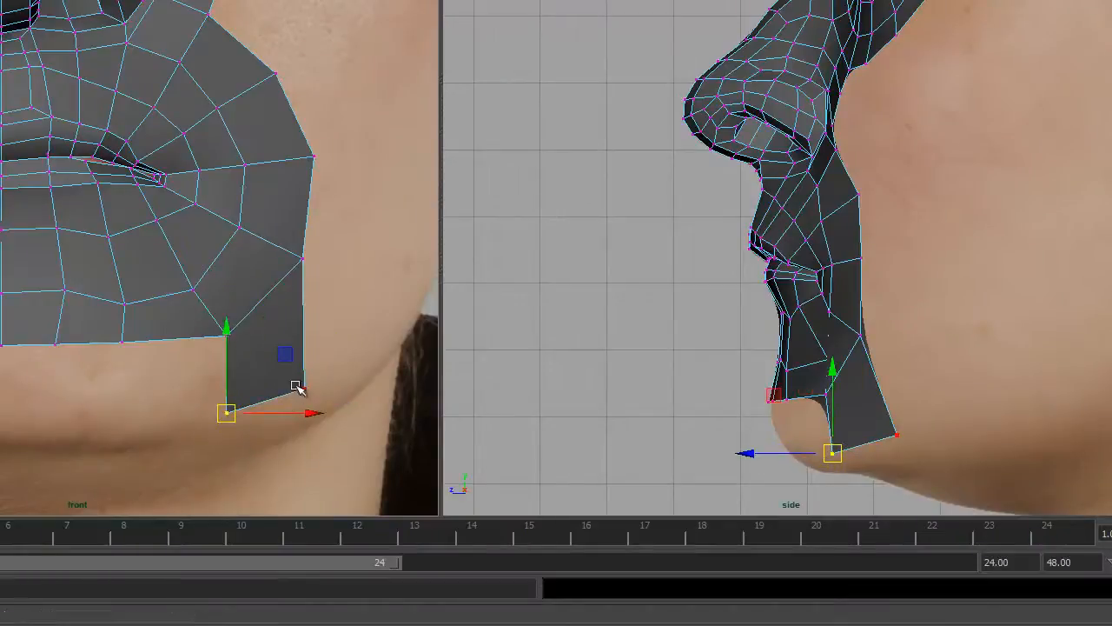
{"action": "left_click_drag", "start_coordinate": [304, 387], "coordinate": [308, 388]}
{"action": "scroll", "coordinate": [261, 374], "scroll_direction": "down", "scroll_amount": 4}
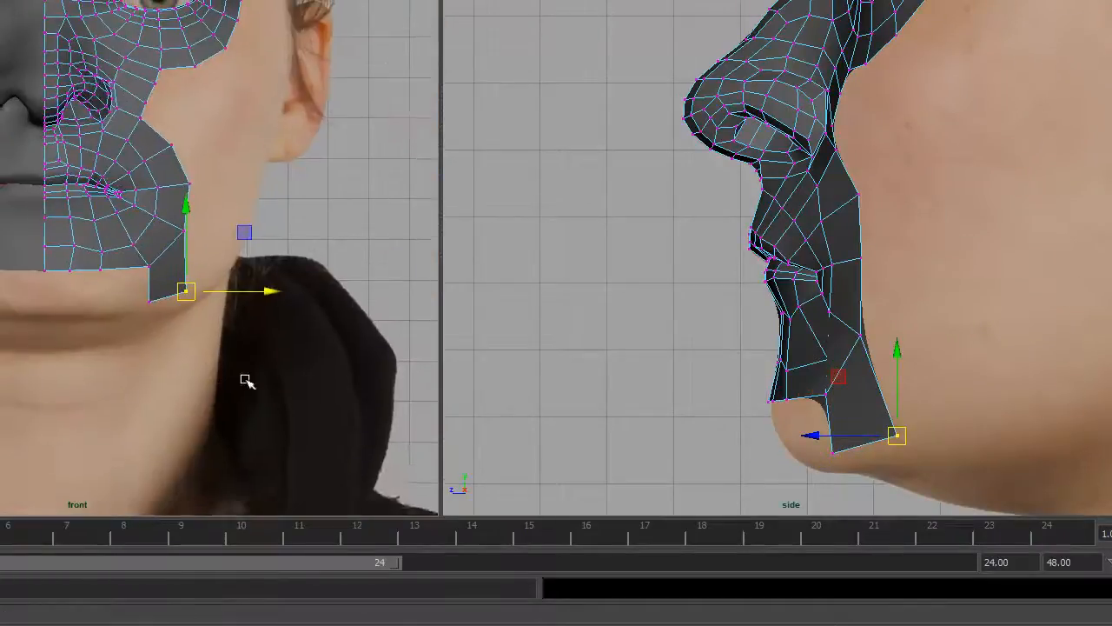
{"action": "left_click", "coordinate": [150, 346]}
{"action": "middle_click_drag", "start_coordinate": [218, 337], "coordinate": [218, 376], "text": "alt"}
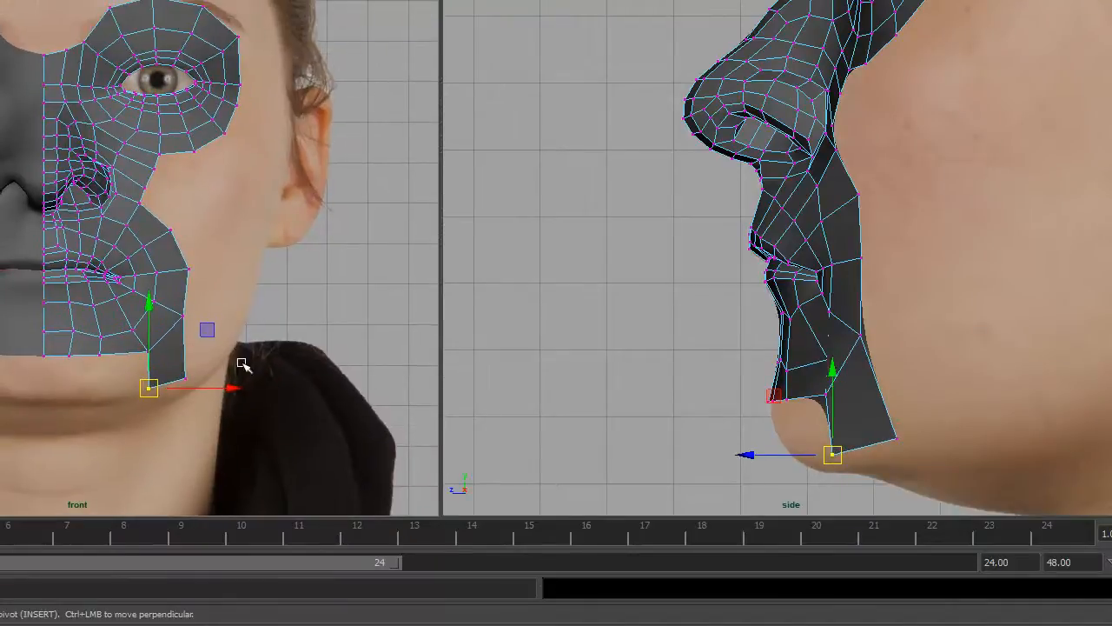
Extrude the outer side edge of the chin-corner face backward along the jawline to the jaw angle in the side view
{"action": "key", "text": "space"}
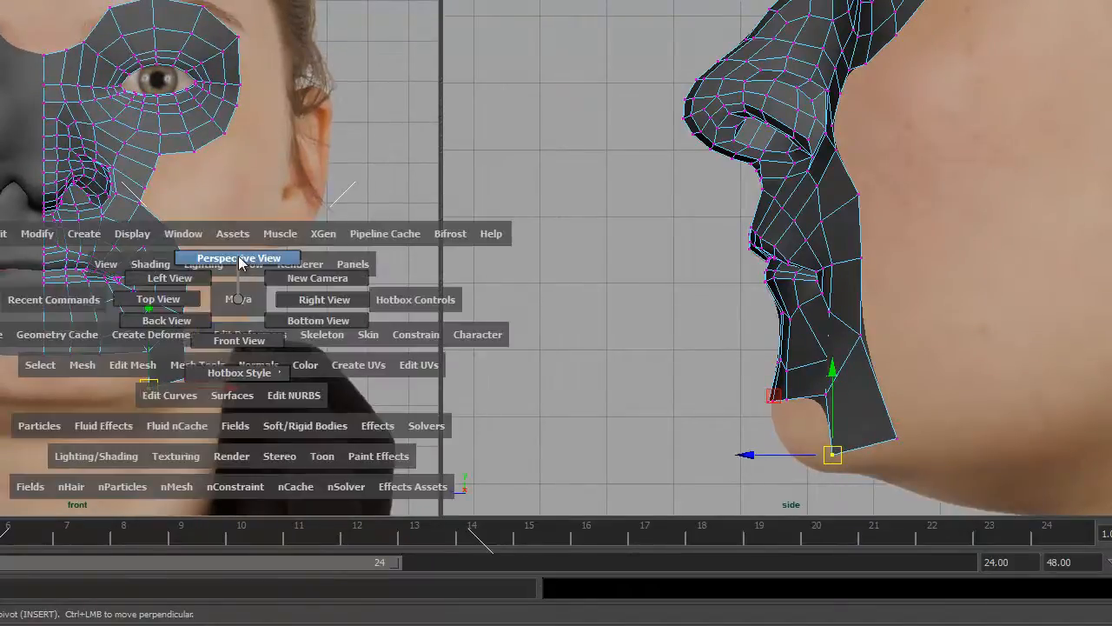
{"action": "left_click", "coordinate": [246, 255]}
{"action": "left_click_drag", "start_coordinate": [241, 278], "coordinate": [200, 318], "text": "alt"}
{"action": "right_click_drag", "start_coordinate": [199, 318], "coordinate": [200, 228]}
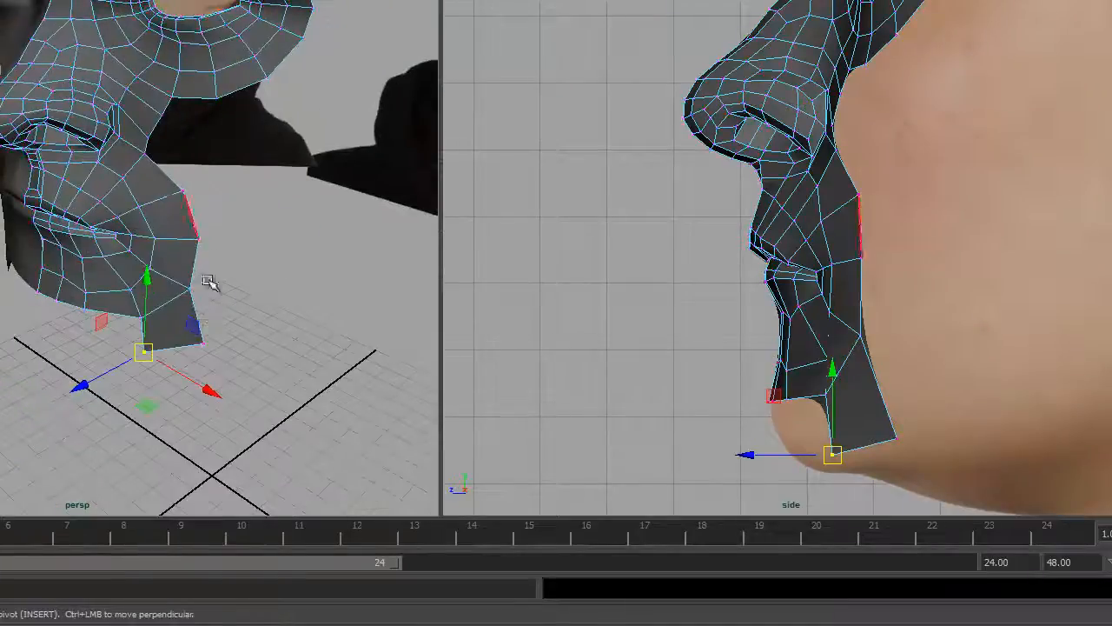
{"action": "left_click_drag", "start_coordinate": [196, 315], "coordinate": [293, 191], "text": "alt"}
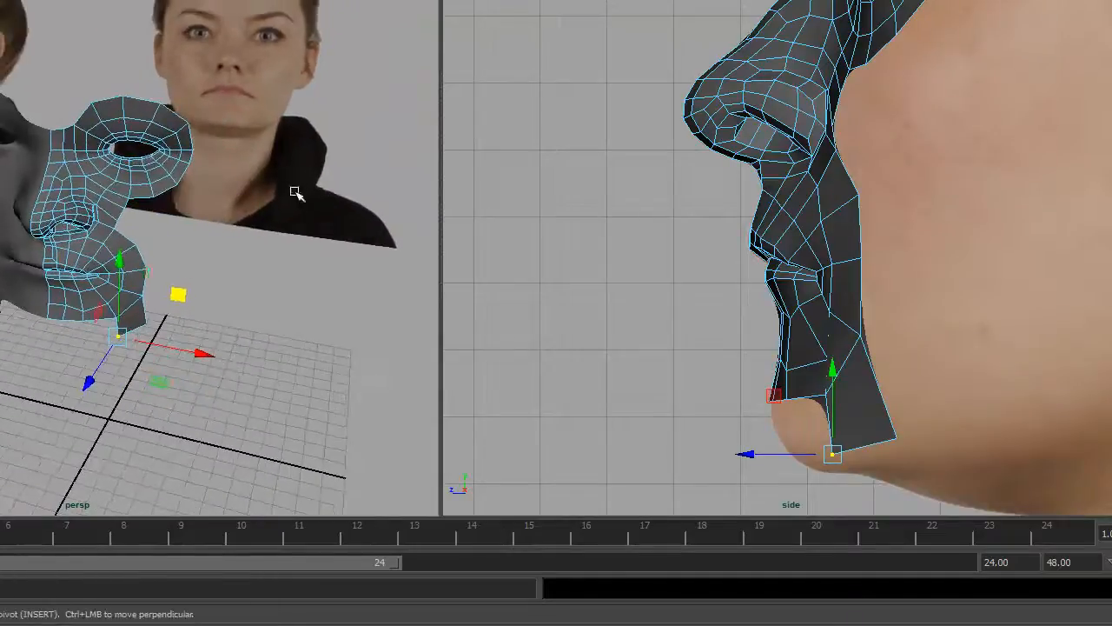
{"action": "left_click_drag", "start_coordinate": [221, 309], "coordinate": [227, 294], "text": "alt"}
{"action": "left_click_drag", "start_coordinate": [248, 290], "coordinate": [110, 382], "text": "alt"}
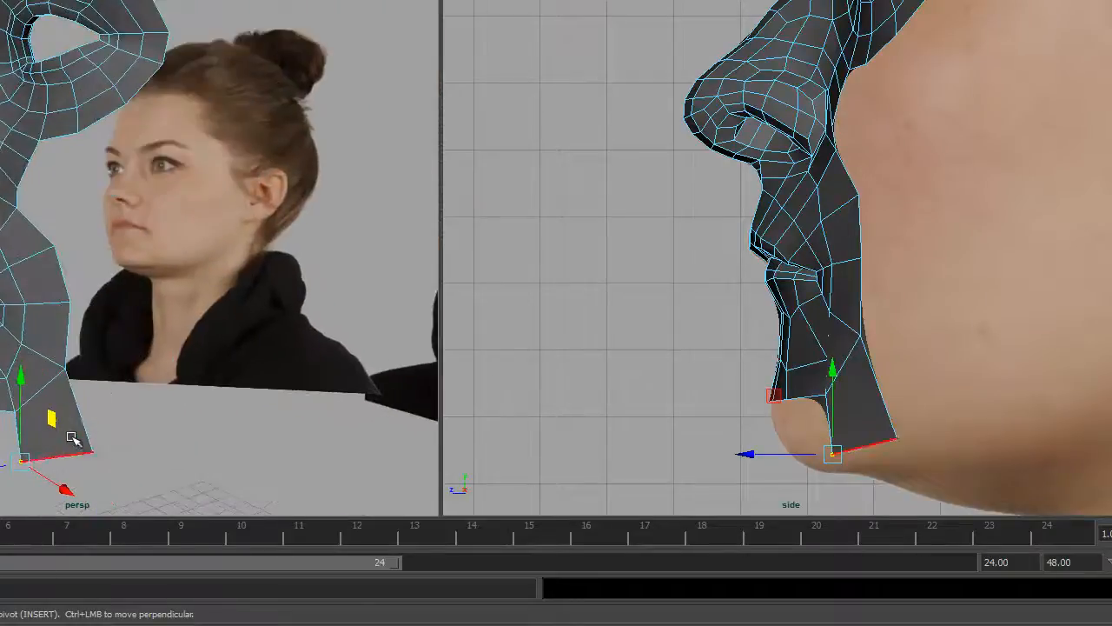
{"action": "left_click", "coordinate": [81, 418]}
{"action": "left_click_drag", "start_coordinate": [125, 421], "coordinate": [68, 398], "text": "alt"}
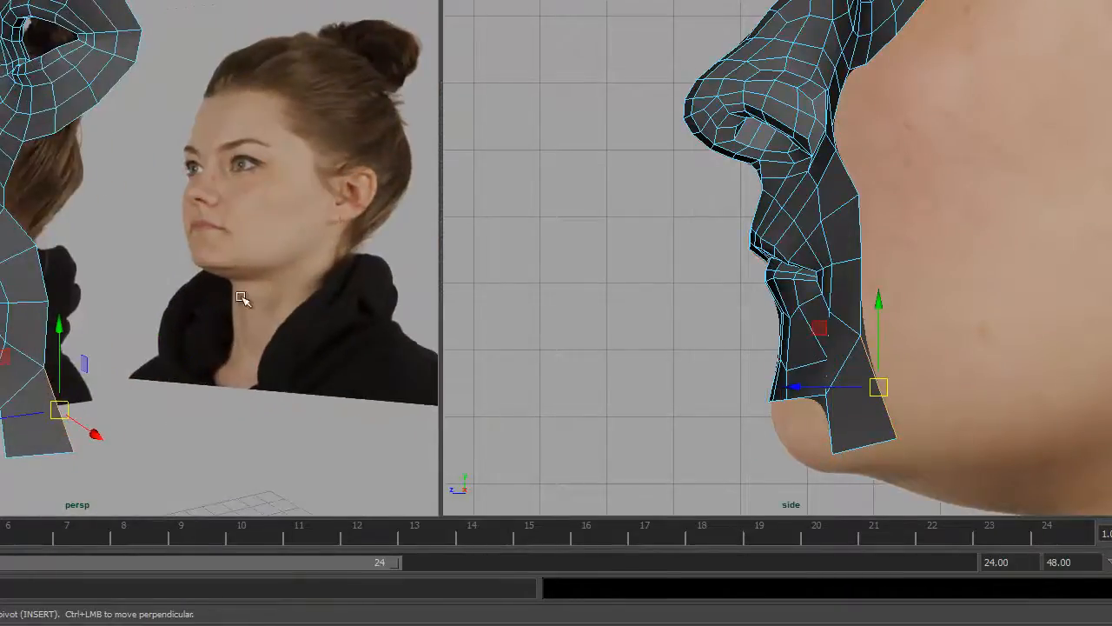
{"action": "middle_click_drag", "start_coordinate": [934, 352], "coordinate": [834, 286], "text": "alt"}
{"action": "right_click_drag", "start_coordinate": [931, 297], "coordinate": [780, 306], "text": "alt"}
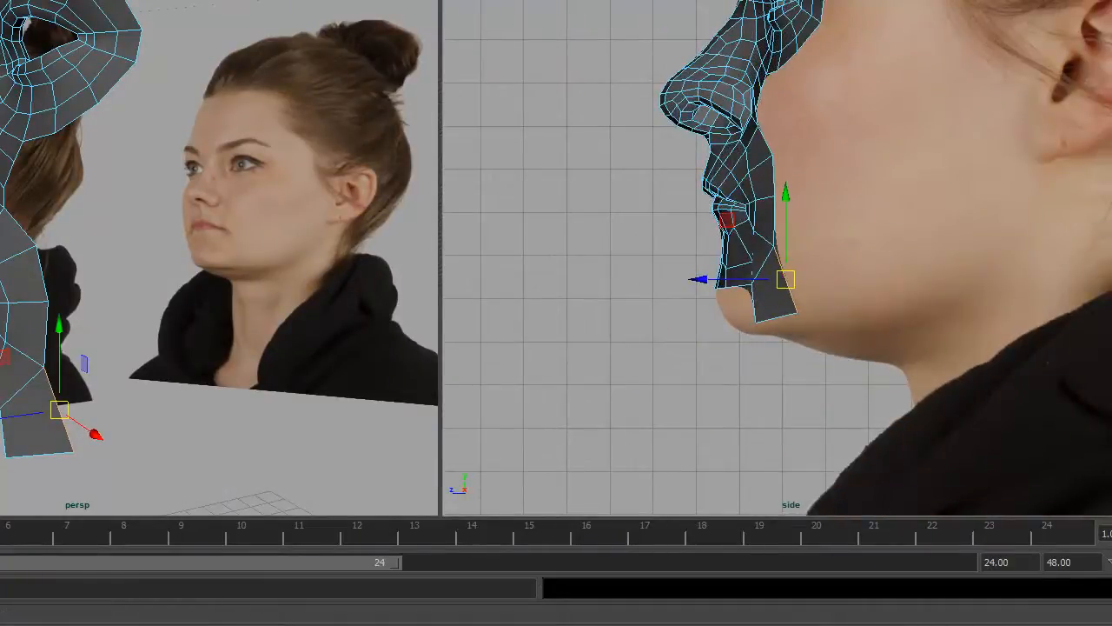
{"action": "key", "text": "ctrl+e"}
{"action": "middle_click_drag", "start_coordinate": [857, 365], "coordinate": [732, 383], "text": "alt"}
{"action": "left_click_drag", "start_coordinate": [674, 325], "coordinate": [869, 259]}
Rotate the extruded jaw edge and move it outward to the side of the face
{"action": "key", "text": "e"}
{"action": "left_click_drag", "start_coordinate": [374, 182], "coordinate": [244, 417], "text": "alt"}
{"action": "key", "text": "w"}
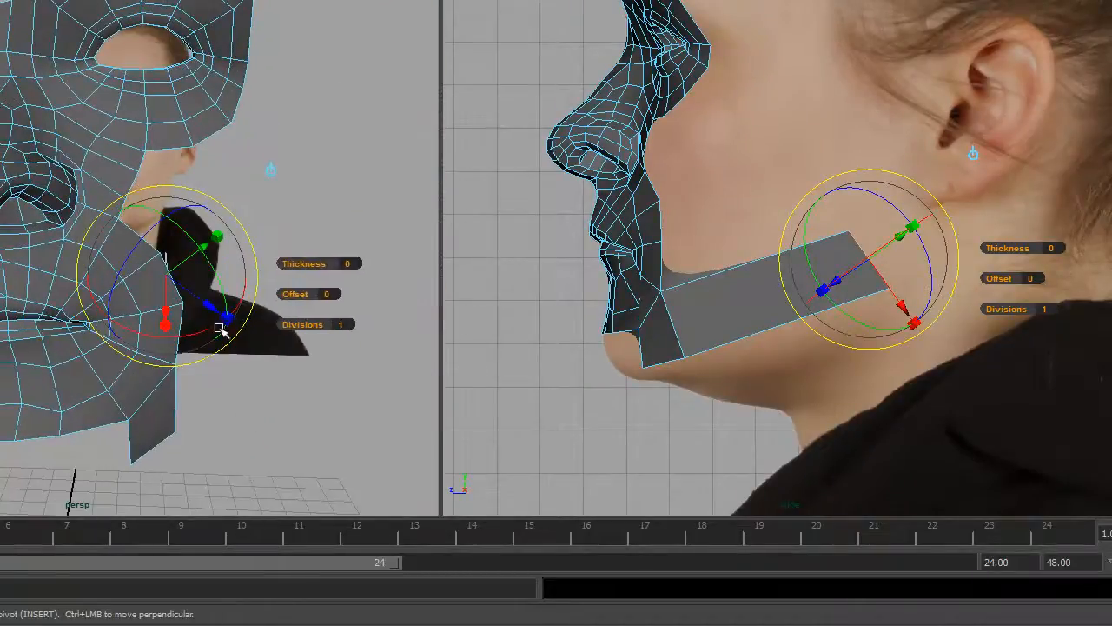
{"action": "left_click_drag", "start_coordinate": [217, 278], "coordinate": [232, 314]}
Fine-tune the two end vertices of the jaw strip against the front and side references
{"action": "key", "text": "space"}
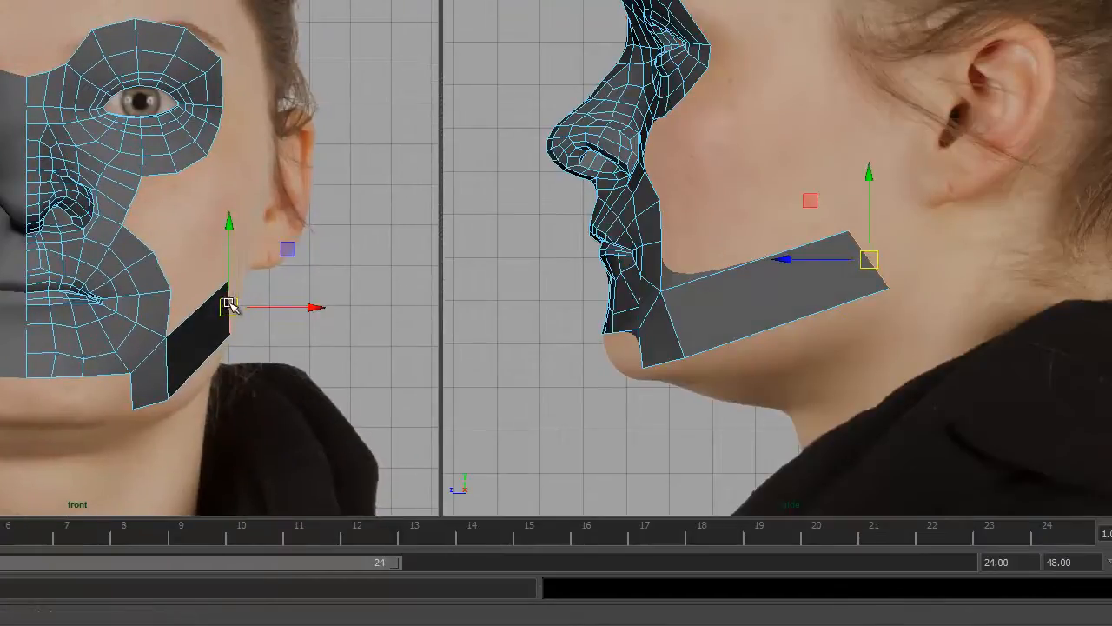
{"action": "right_click_drag", "start_coordinate": [206, 325], "coordinate": [125, 249]}
{"action": "left_click", "coordinate": [228, 280]}
{"action": "left_click_drag", "start_coordinate": [233, 287], "coordinate": [238, 284]}
{"action": "left_click_drag", "start_coordinate": [226, 356], "coordinate": [233, 336]}
{"action": "middle_click_drag", "start_coordinate": [774, 287], "coordinate": [745, 308], "text": "alt"}
{"action": "right_click_drag", "start_coordinate": [681, 360], "coordinate": [756, 359], "text": "alt"}
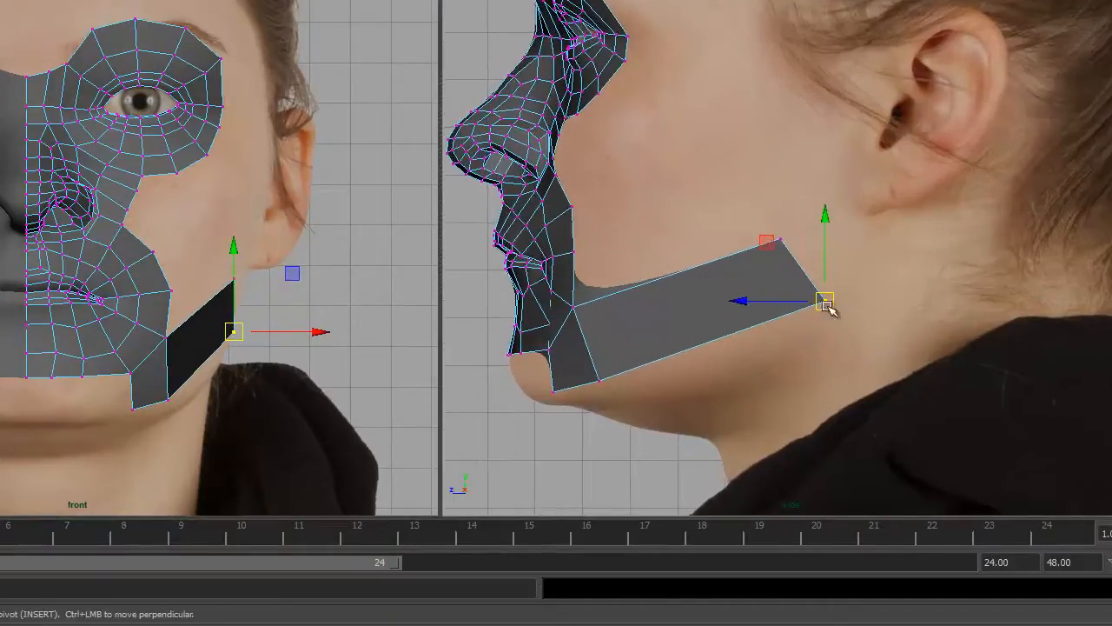
{"action": "right_click_drag", "start_coordinate": [799, 276], "coordinate": [838, 285], "text": "alt"}
Extrude the jaw strip's end edge upward toward the earlobe and scale the new edge down slightly
{"action": "right_click_drag", "start_coordinate": [755, 269], "coordinate": [756, 221]}
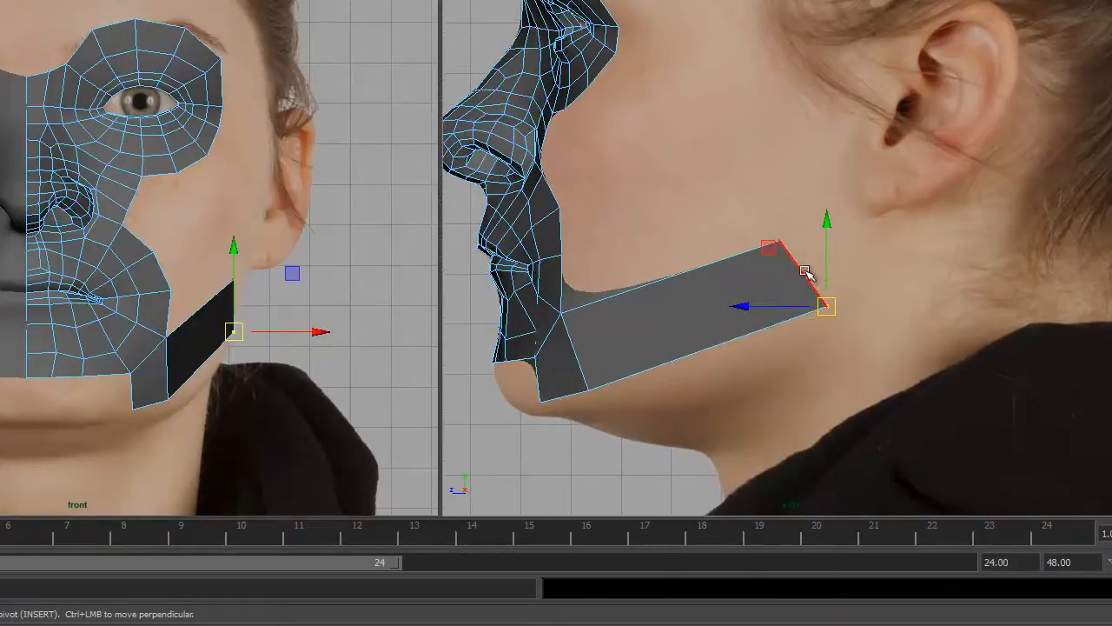
{"action": "left_click", "coordinate": [809, 266]}
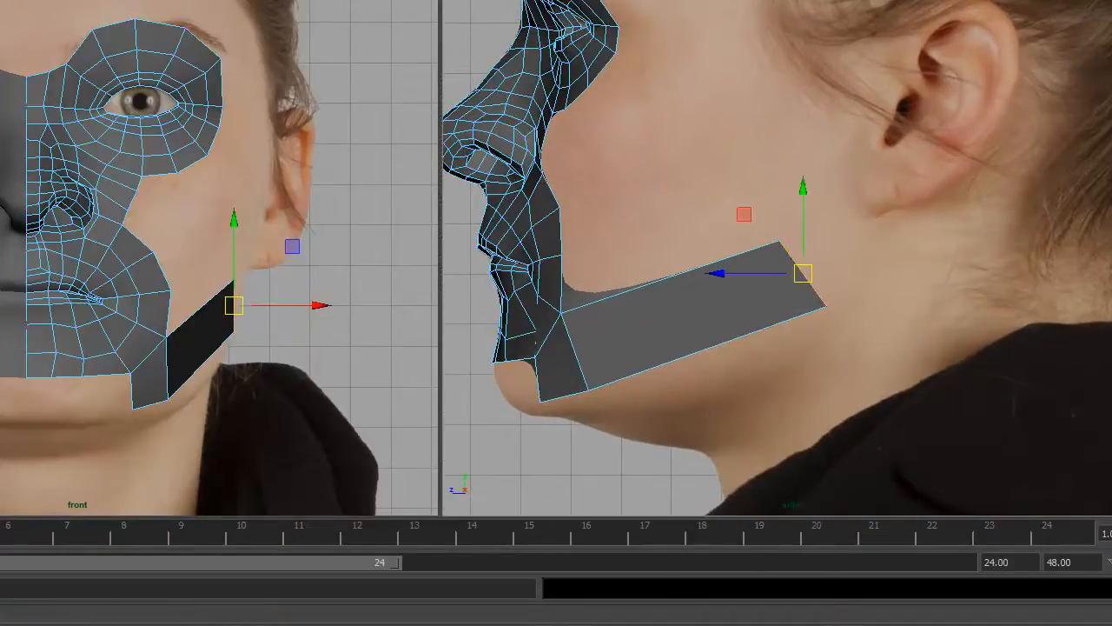
{"action": "key", "text": "ctrl+e"}
{"action": "left_click_drag", "start_coordinate": [807, 281], "coordinate": [833, 199]}
{"action": "key", "text": "e"}
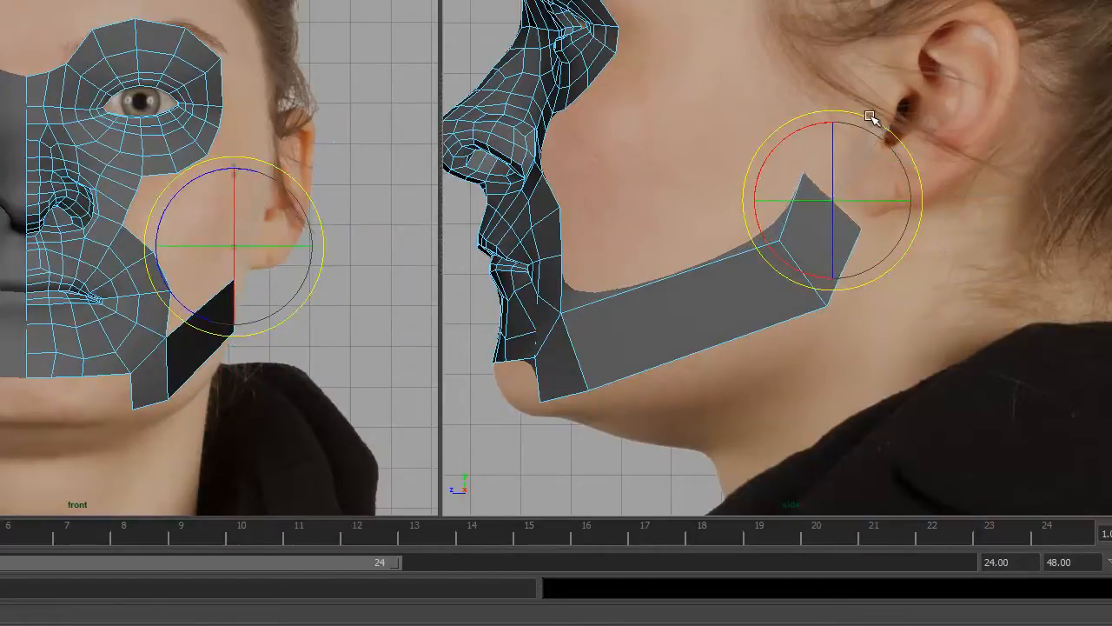
{"action": "key", "text": "r"}
{"action": "left_click_drag", "start_coordinate": [832, 201], "coordinate": [822, 199]}
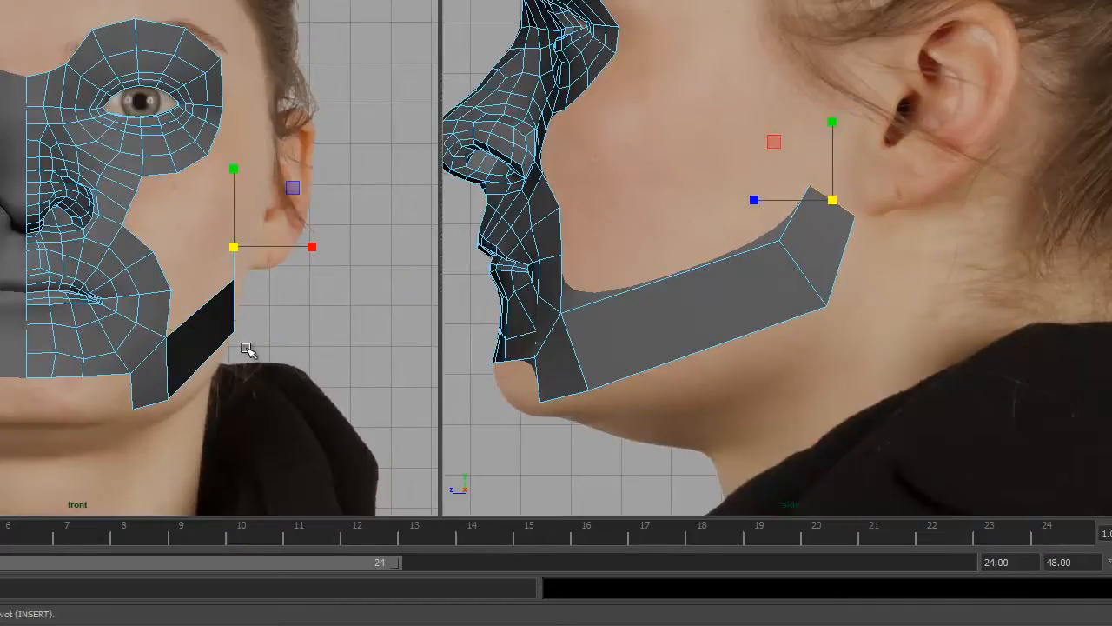
Move the new end edge outward toward the ear in the front view and adjust its rotation
{"action": "key", "text": "Insert"}
{"action": "left_click_drag", "start_coordinate": [320, 246], "coordinate": [337, 247]}
{"action": "key", "text": "e"}
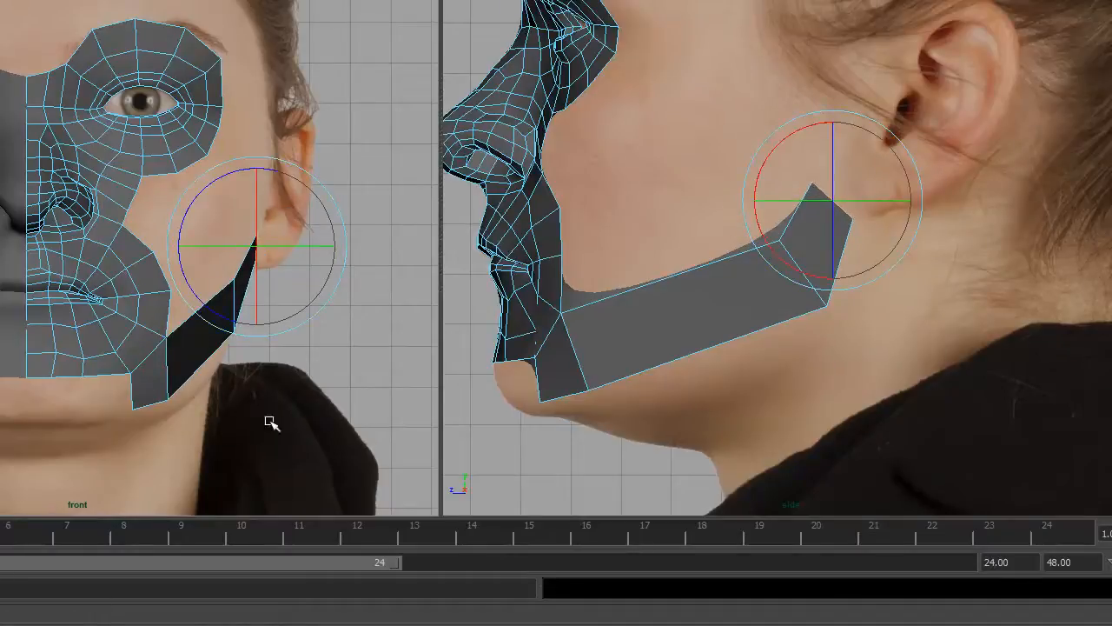
{"action": "right_click_drag", "start_coordinate": [227, 408], "coordinate": [285, 402], "text": "alt"}
{"action": "middle_click_drag", "start_coordinate": [285, 402], "coordinate": [283, 391], "text": "alt"}
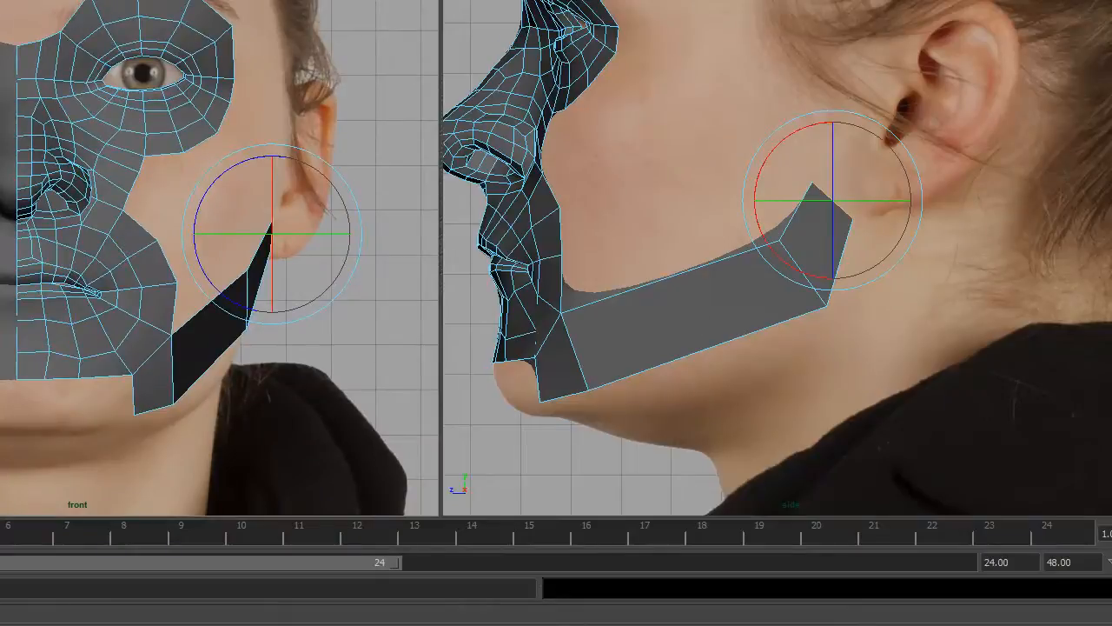
Split the long jaw face with an edge across its middle and lower that edge to follow the jaw curve
{"action": "right_click_drag", "start_coordinate": [698, 250], "coordinate": [696, 214]}
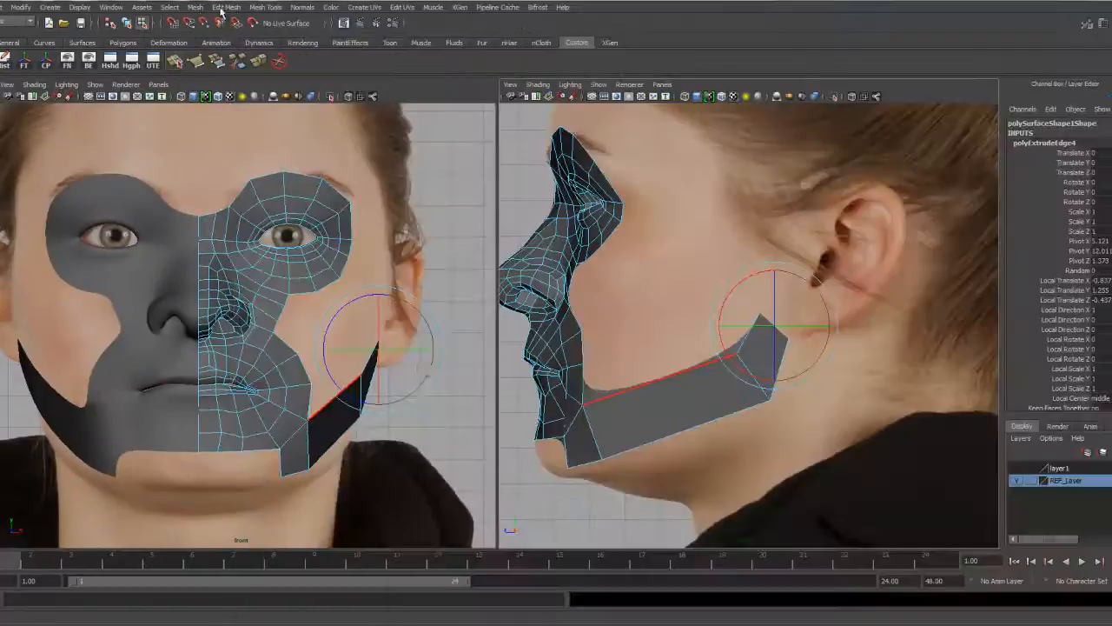
{"action": "key", "text": "e"}
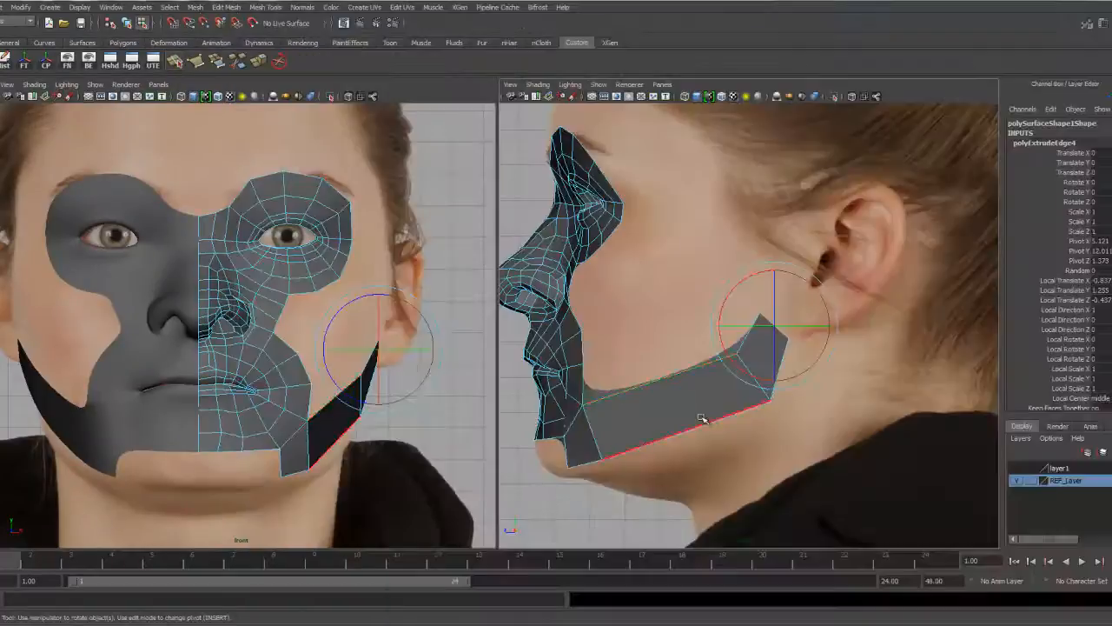
{"action": "left_click", "coordinate": [667, 379]}
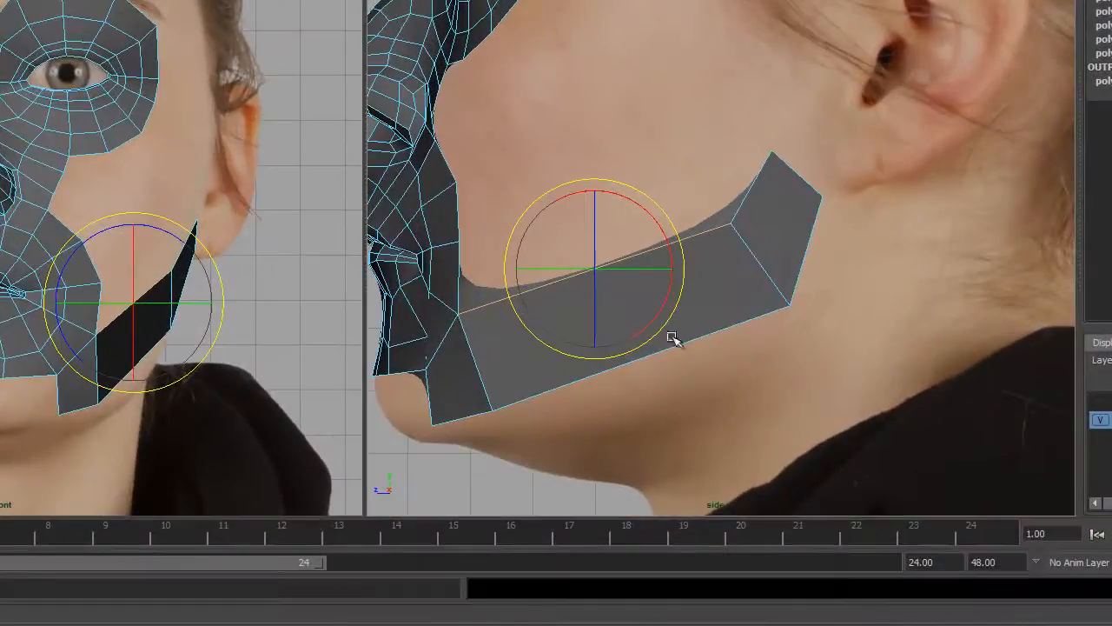
{"action": "right_click", "coordinate": [611, 304], "text": "ctrl"}
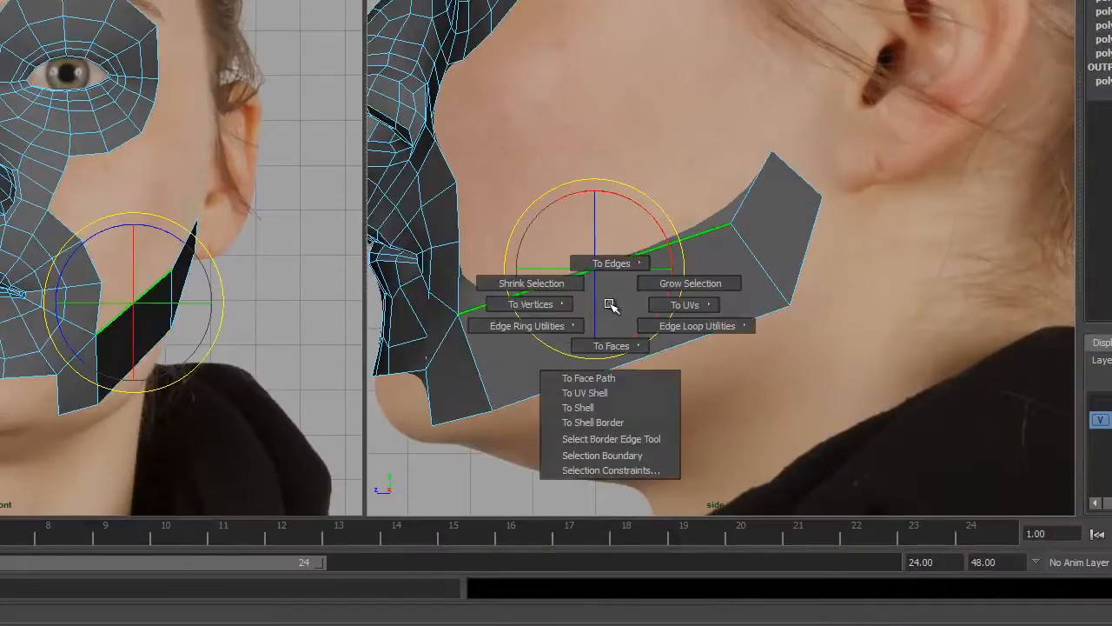
{"action": "right_click_drag", "start_coordinate": [611, 304], "coordinate": [624, 356], "text": "ctrl"}
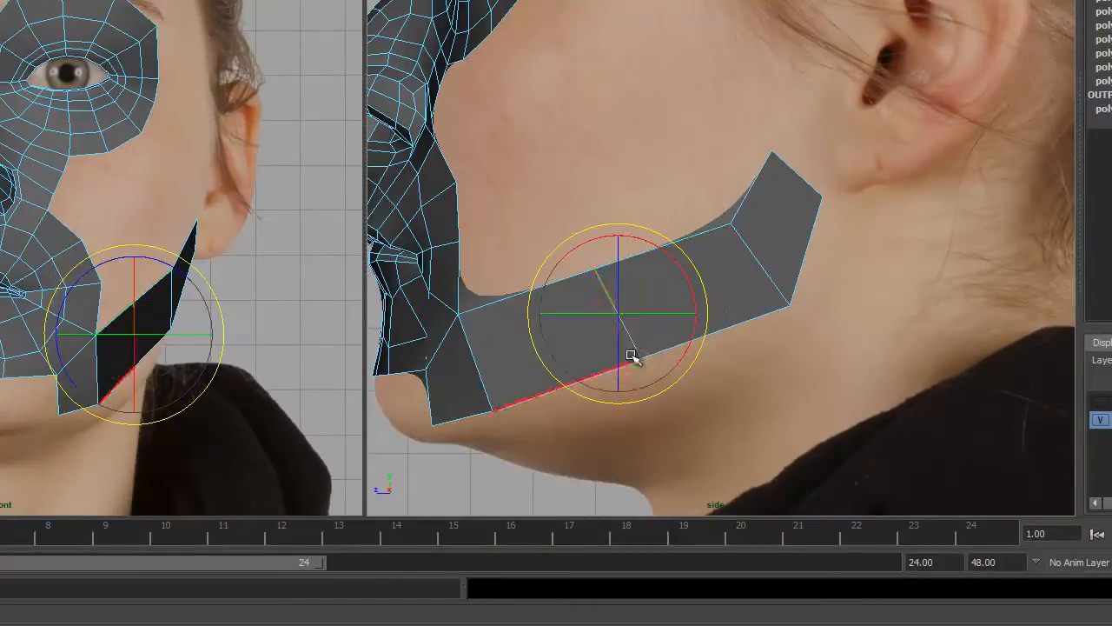
{"action": "key", "text": "w"}
{"action": "left_click_drag", "start_coordinate": [619, 316], "coordinate": [635, 334]}
Split the front half of the jaw strip with another edge and move it down to the jawline
{"action": "left_click", "coordinate": [530, 301]}
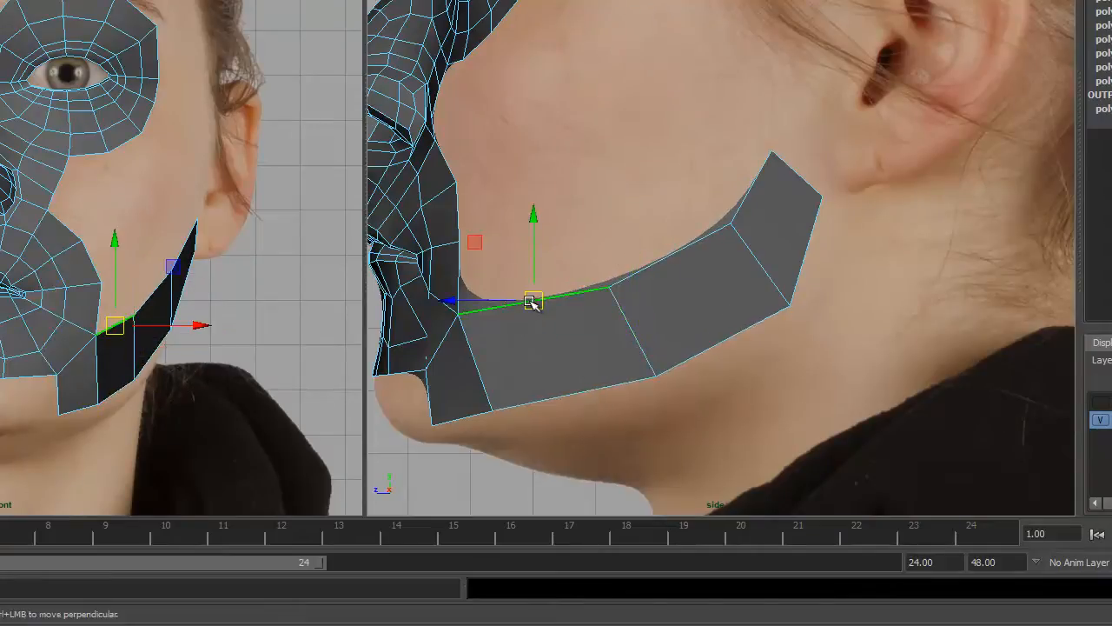
{"action": "key", "text": "g"}
{"action": "left_click_drag", "start_coordinate": [553, 348], "coordinate": [558, 357]}
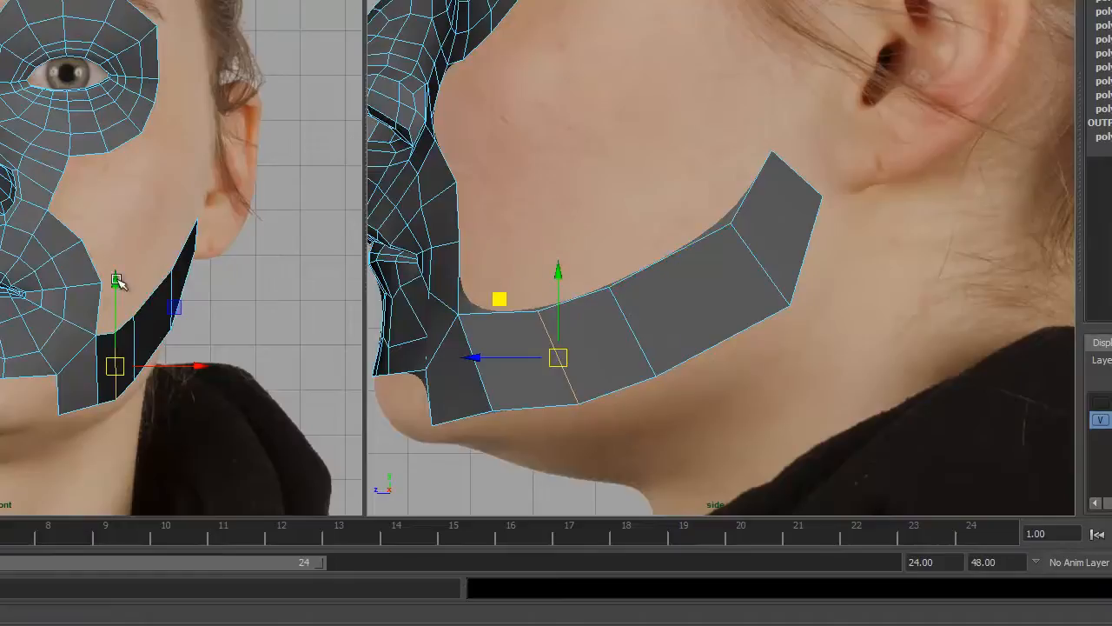
Adjust the front dividing edge sideways in perspective and shift the rear one back along the jaw to even out the strip
{"action": "key", "text": "space"}
{"action": "left_click_drag", "start_coordinate": [165, 320], "coordinate": [139, 365]}
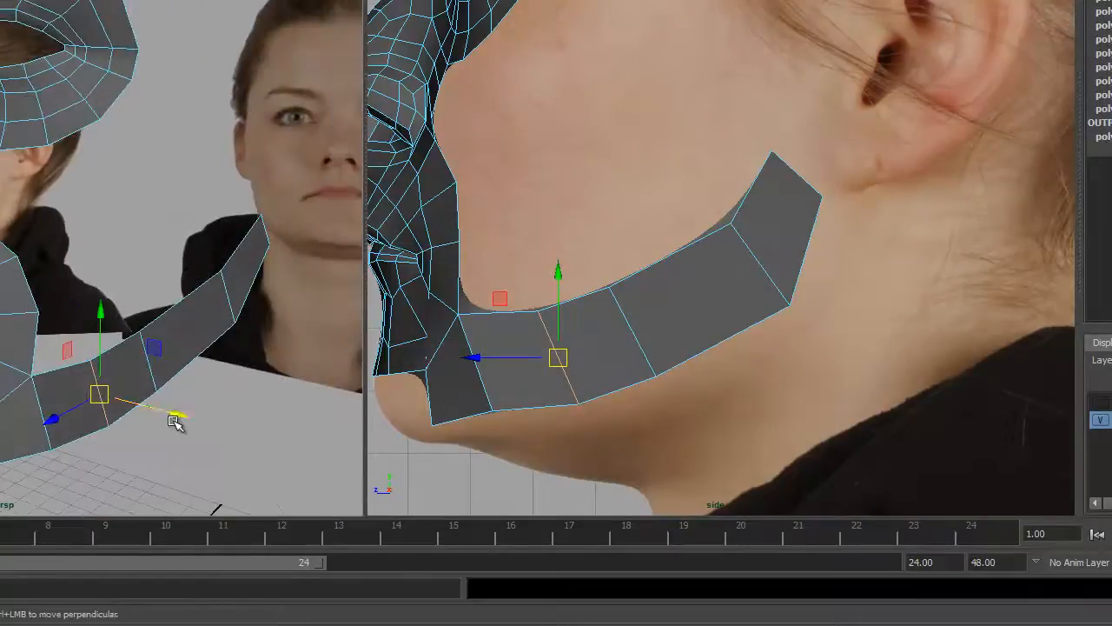
{"action": "left_click", "coordinate": [152, 374]}
{"action": "left_click_drag", "start_coordinate": [217, 387], "coordinate": [666, 320], "text": "alt"}
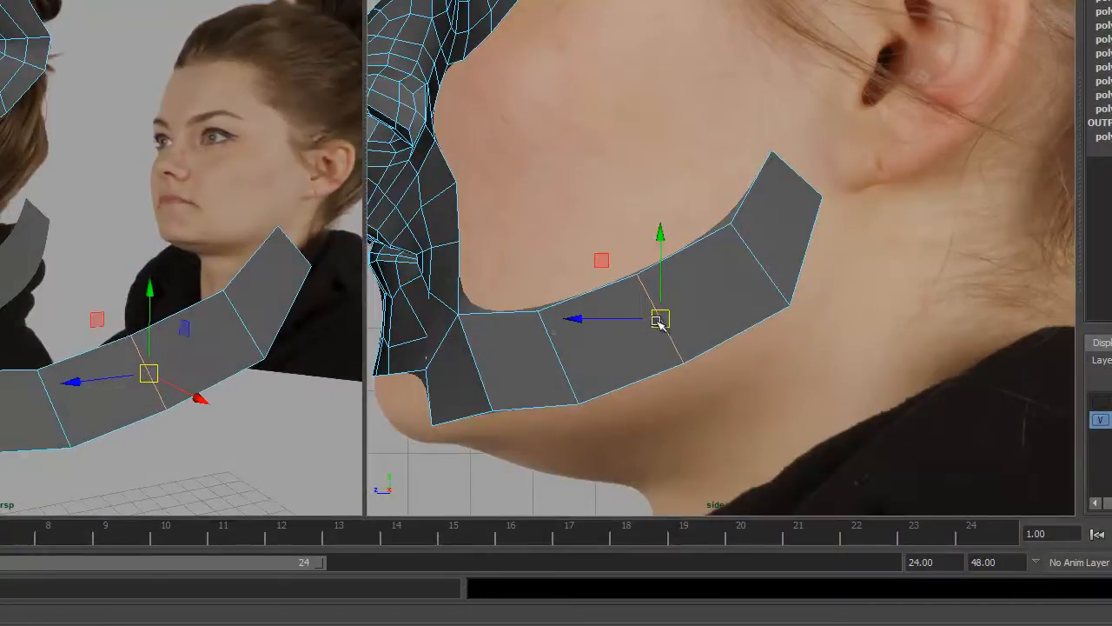
{"action": "left_click_drag", "start_coordinate": [200, 356], "coordinate": [170, 346], "text": "alt"}
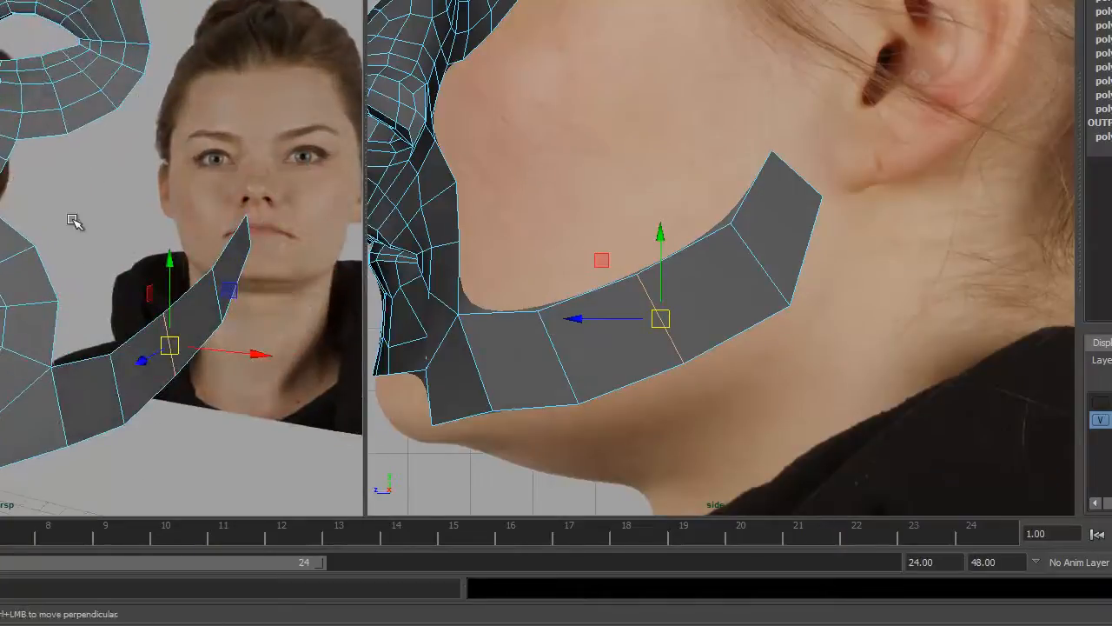
{"action": "left_click_drag", "start_coordinate": [192, 304], "coordinate": [3, 169], "text": "alt"}
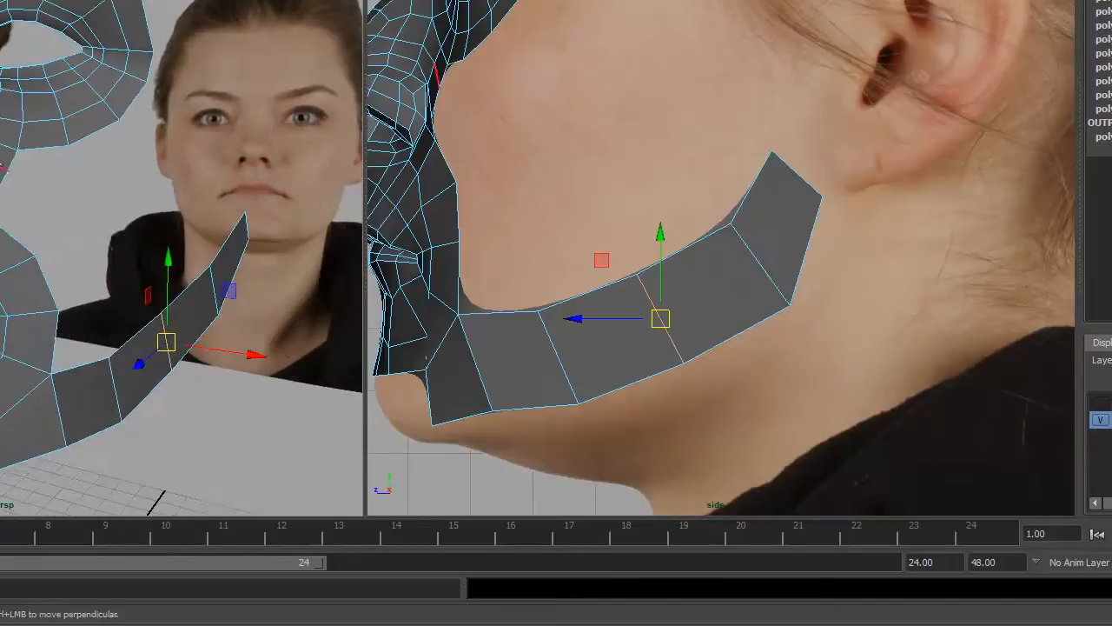
{"action": "left_click_drag", "start_coordinate": [111, 229], "coordinate": [77, 345], "text": "alt"}
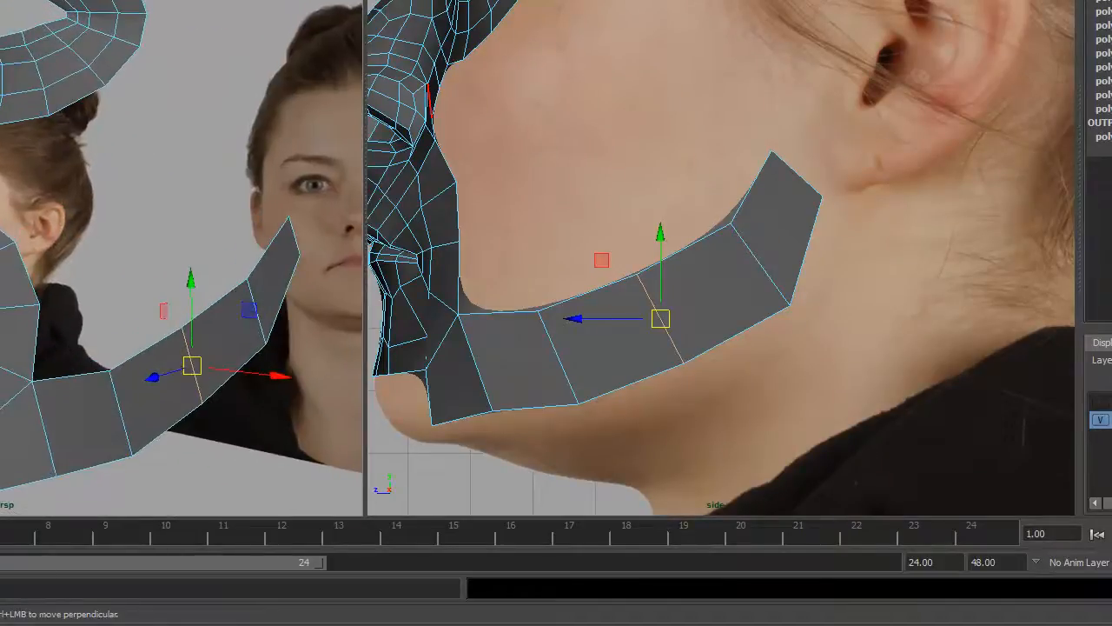
{"action": "left_click_drag", "start_coordinate": [94, 246], "coordinate": [226, 296], "text": "alt"}
{"action": "left_click_drag", "start_coordinate": [661, 318], "coordinate": [651, 326]}
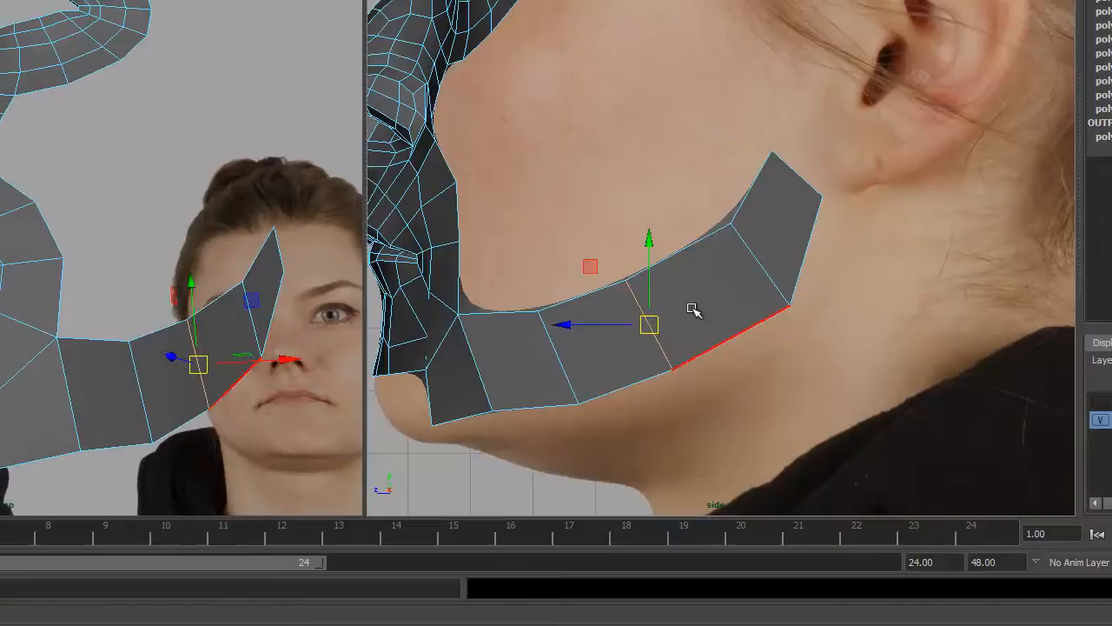
Split the long rear jaw face with an edge across its middle and shift the rear dividing edges sideways to smooth the curve
{"action": "left_click", "coordinate": [683, 247]}
{"action": "key", "text": "space"}
{"action": "left_click_drag", "start_coordinate": [765, 272], "coordinate": [762, 206]}
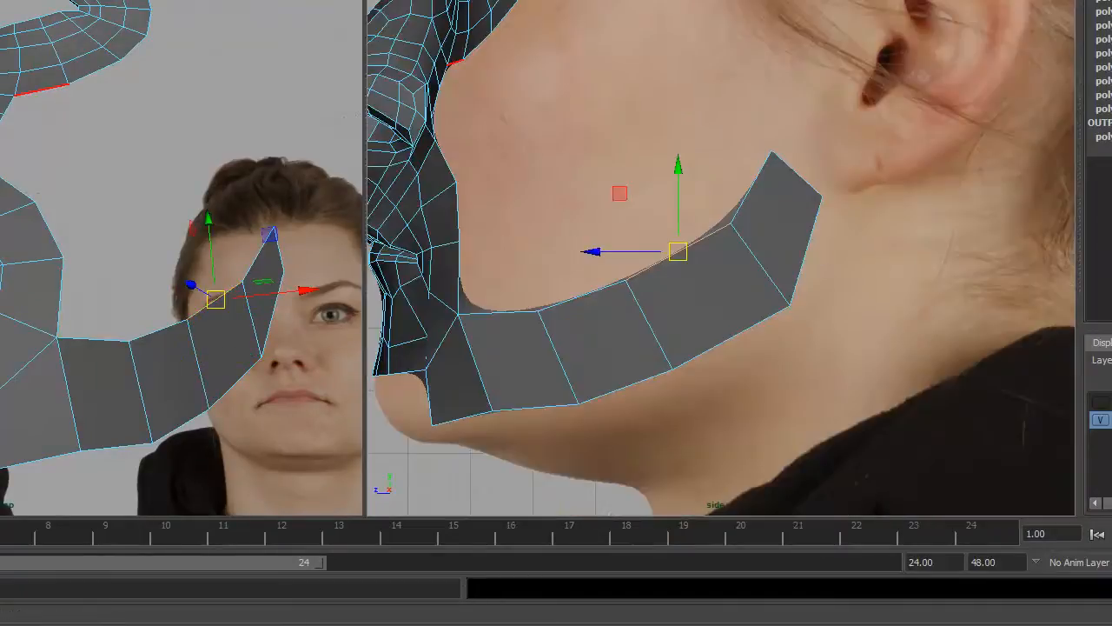
{"action": "right_click_drag", "start_coordinate": [661, 308], "coordinate": [763, 300], "text": "ctrl"}
{"action": "left_click_drag", "start_coordinate": [217, 365], "coordinate": [275, 317], "text": "alt"}
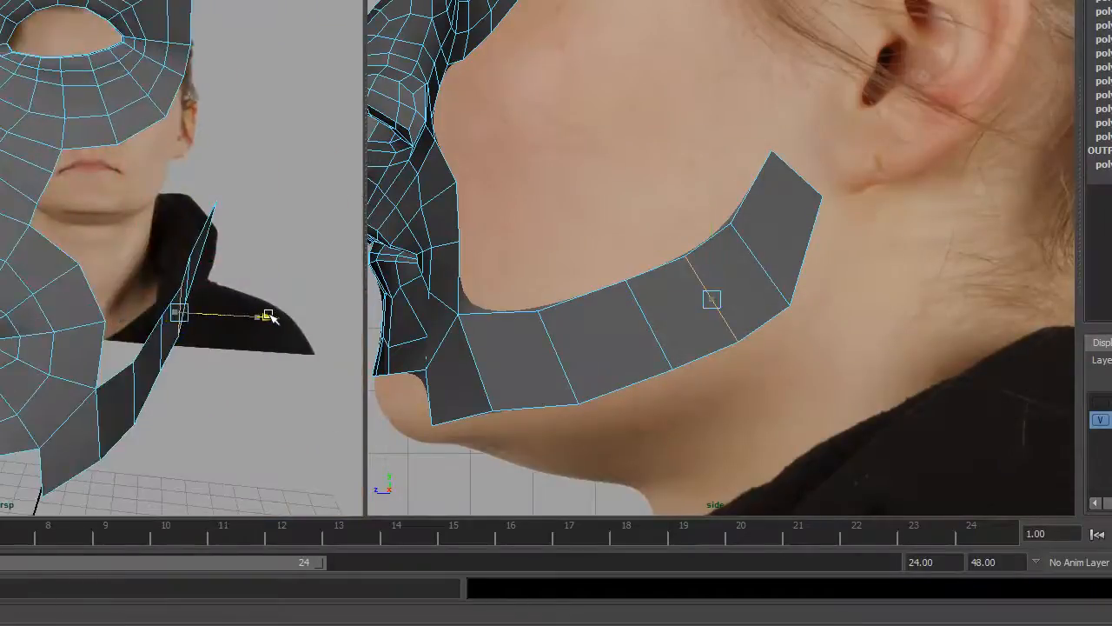
{"action": "left_click_drag", "start_coordinate": [159, 351], "coordinate": [250, 313]}
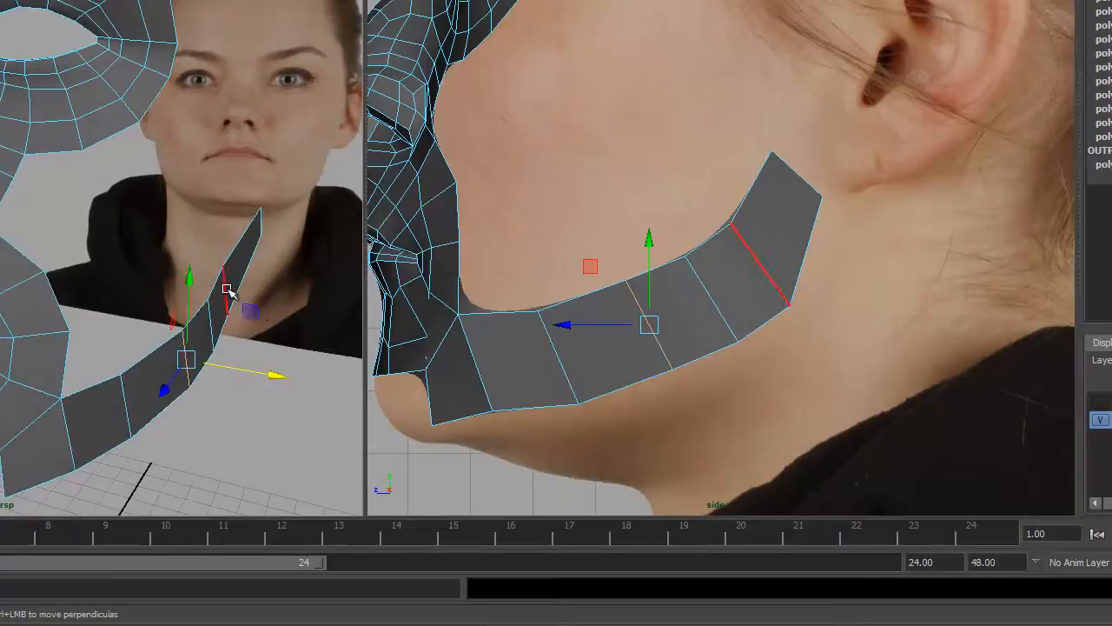
{"action": "left_click", "coordinate": [228, 289]}
{"action": "left_click_drag", "start_coordinate": [317, 306], "coordinate": [258, 331], "text": "alt"}
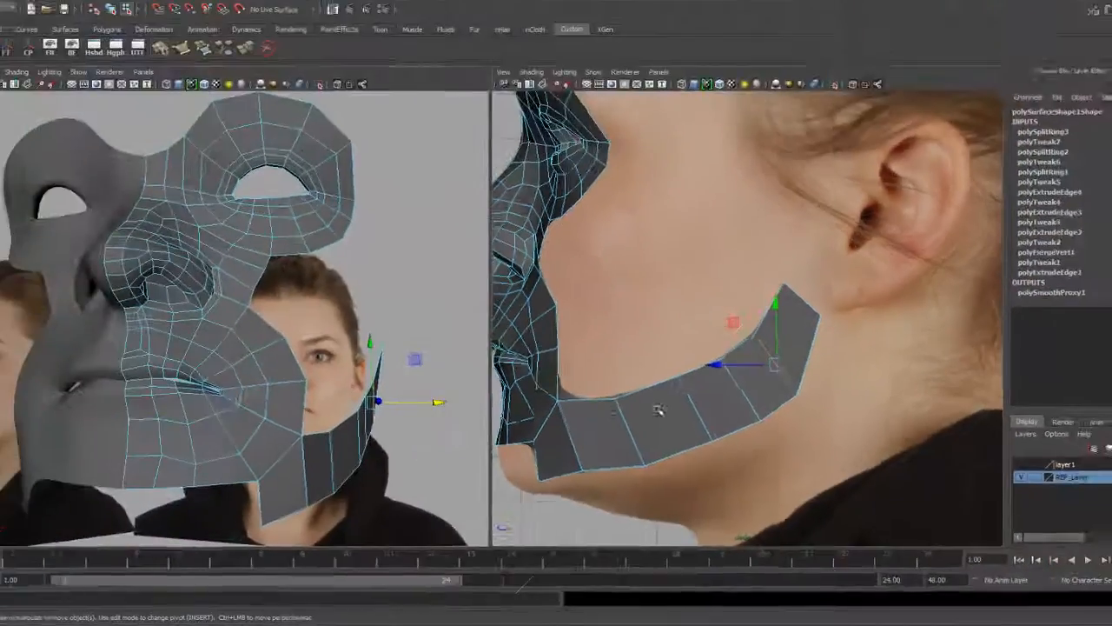
Move the lower vertices of the jaw strip slightly inward in the front view to follow the jaw outline
{"action": "key", "text": "space"}
{"action": "left_click_drag", "start_coordinate": [659, 412], "coordinate": [664, 442]}
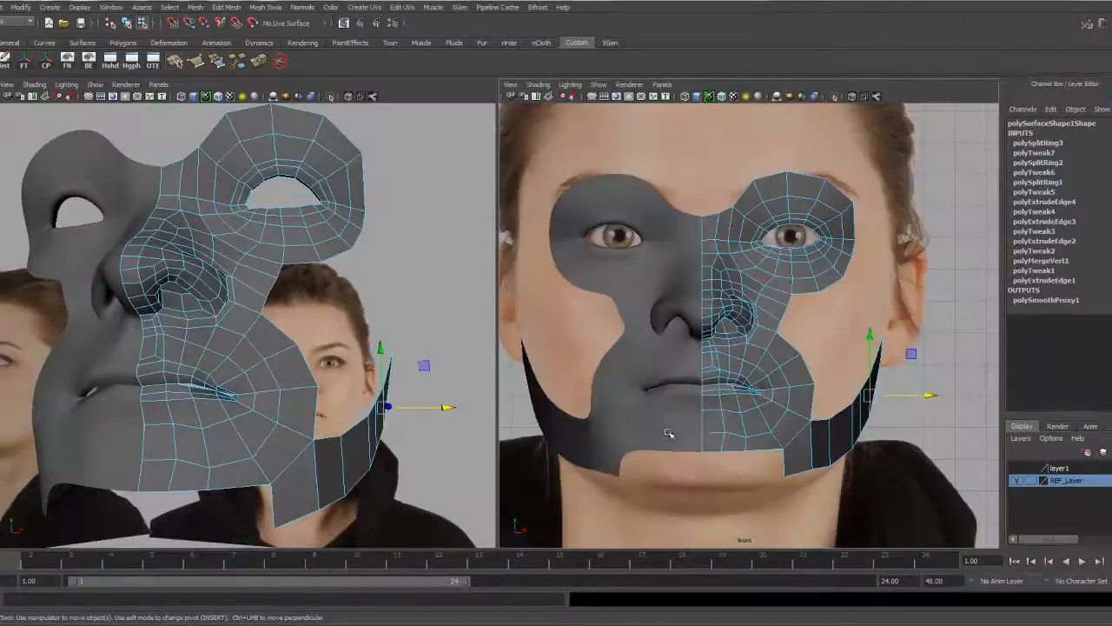
{"action": "middle_click_drag", "start_coordinate": [755, 425], "coordinate": [704, 419], "text": "alt"}
{"action": "left_click", "coordinate": [762, 446]}
{"action": "right_click_drag", "start_coordinate": [790, 451], "coordinate": [744, 359]}
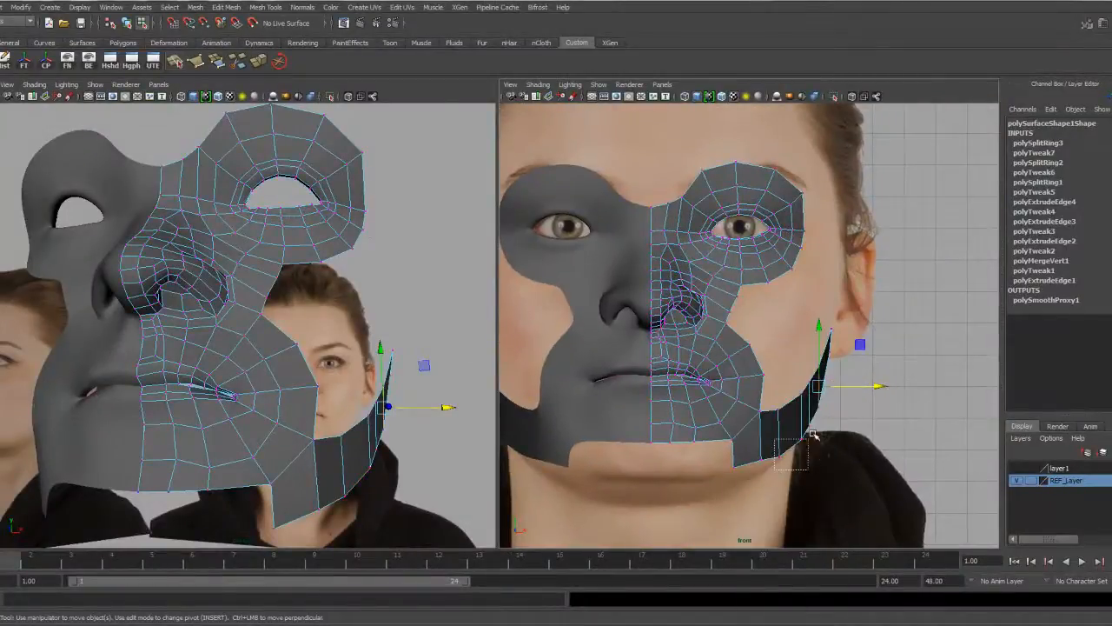
{"action": "left_click_drag", "start_coordinate": [790, 454], "coordinate": [824, 426]}
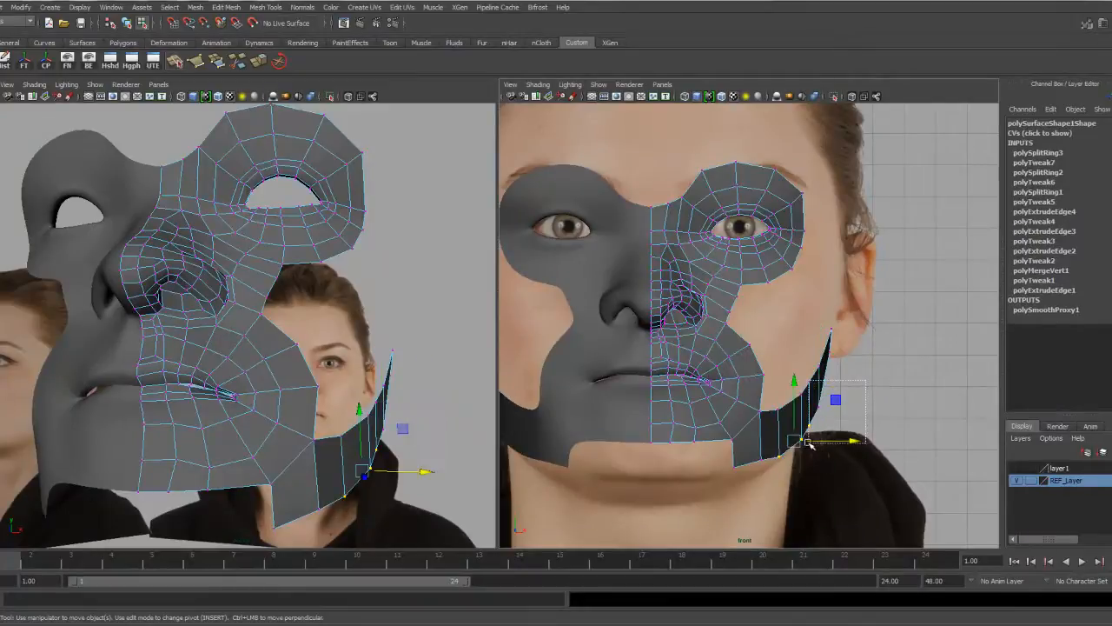
{"action": "left_click_drag", "start_coordinate": [856, 440], "coordinate": [856, 433]}
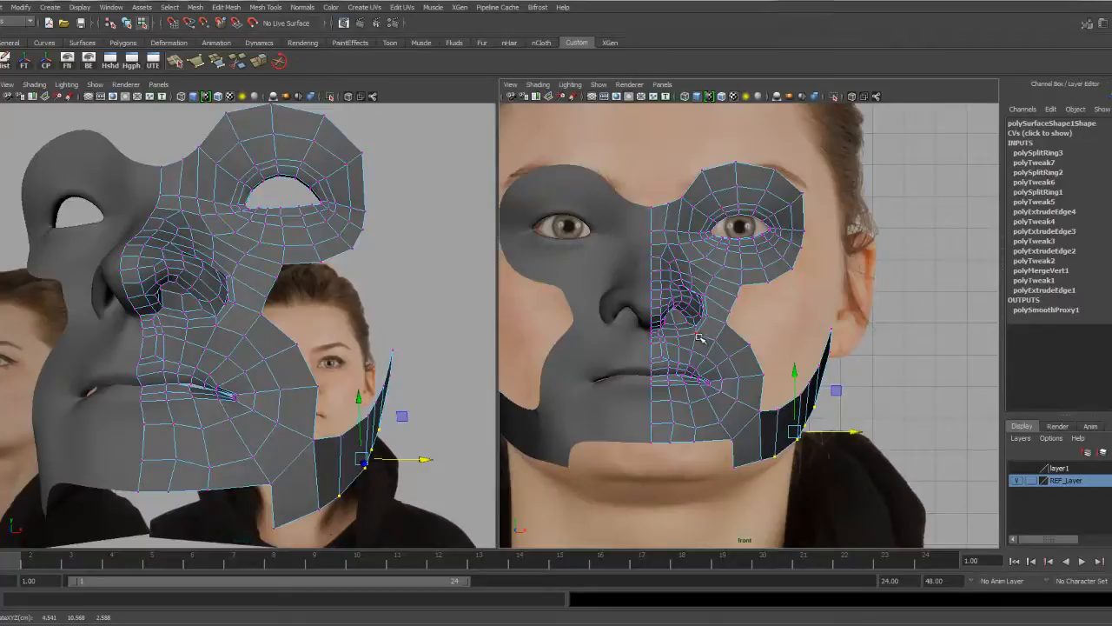
{"action": "key", "text": "space"}
{"action": "left_click_drag", "start_coordinate": [229, 360], "coordinate": [229, 341]}
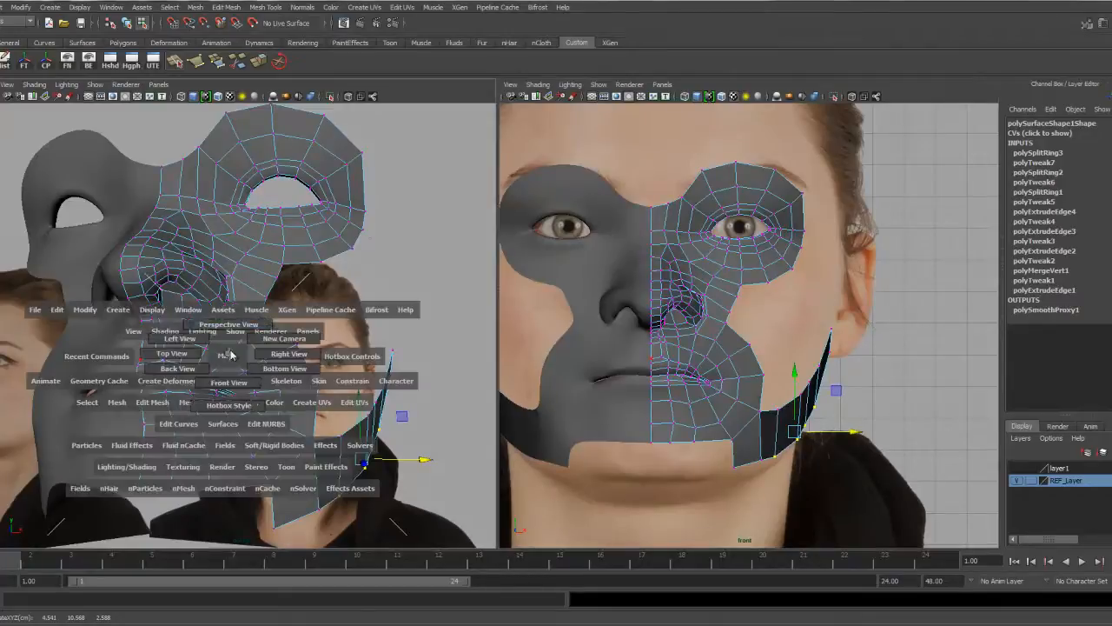
{"action": "left_click_drag", "start_coordinate": [314, 366], "coordinate": [263, 361], "text": "alt"}
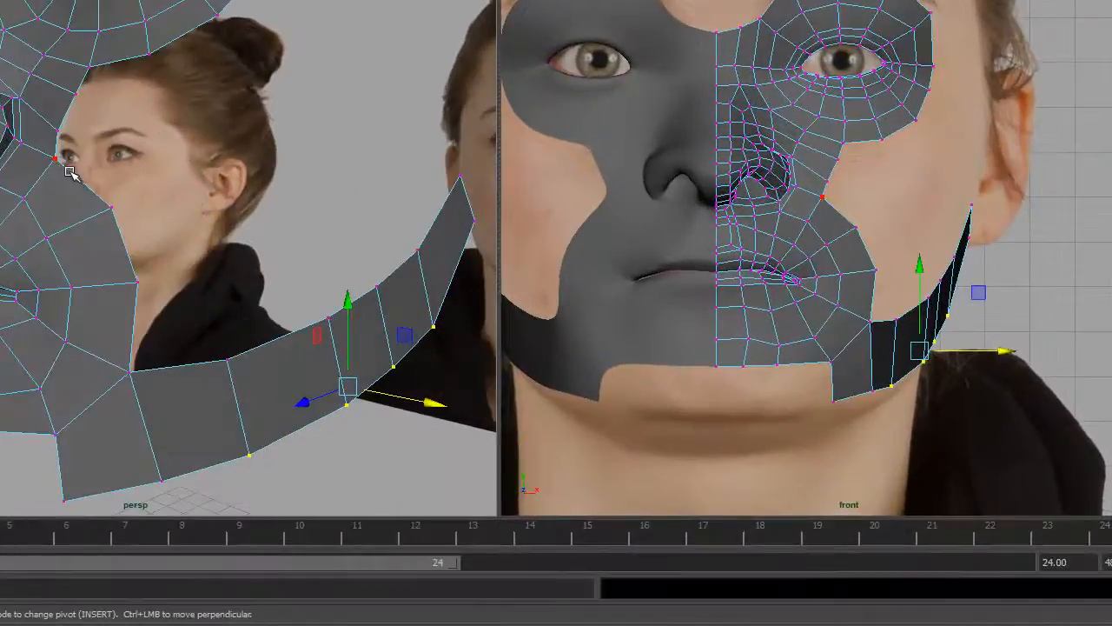
{"action": "right_click_drag", "start_coordinate": [142, 254], "coordinate": [131, 209]}
{"action": "left_click", "coordinate": [124, 259]}
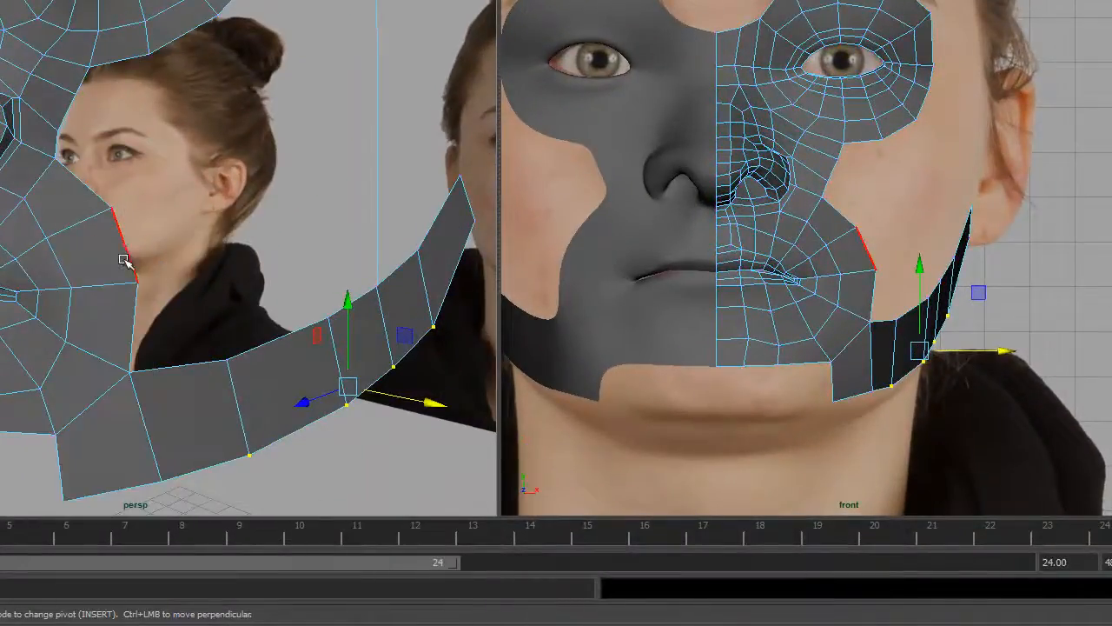
{"action": "left_click_drag", "start_coordinate": [166, 278], "coordinate": [113, 292], "text": "alt"}
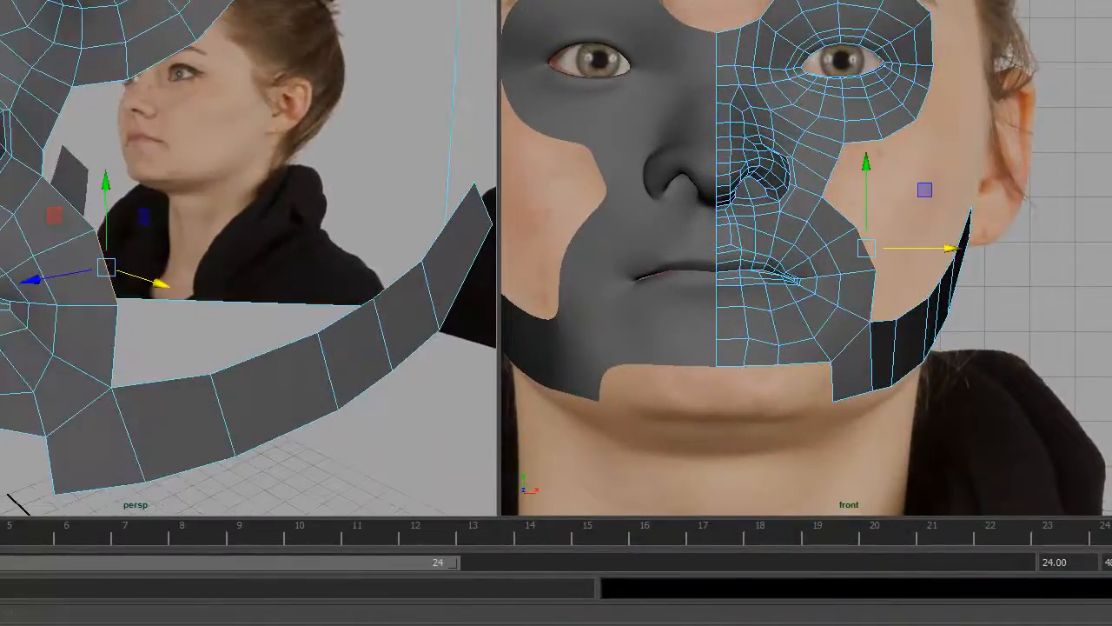
{"action": "key", "text": "g"}
{"action": "left_click_drag", "start_coordinate": [292, 164], "coordinate": [341, 192], "text": "alt"}
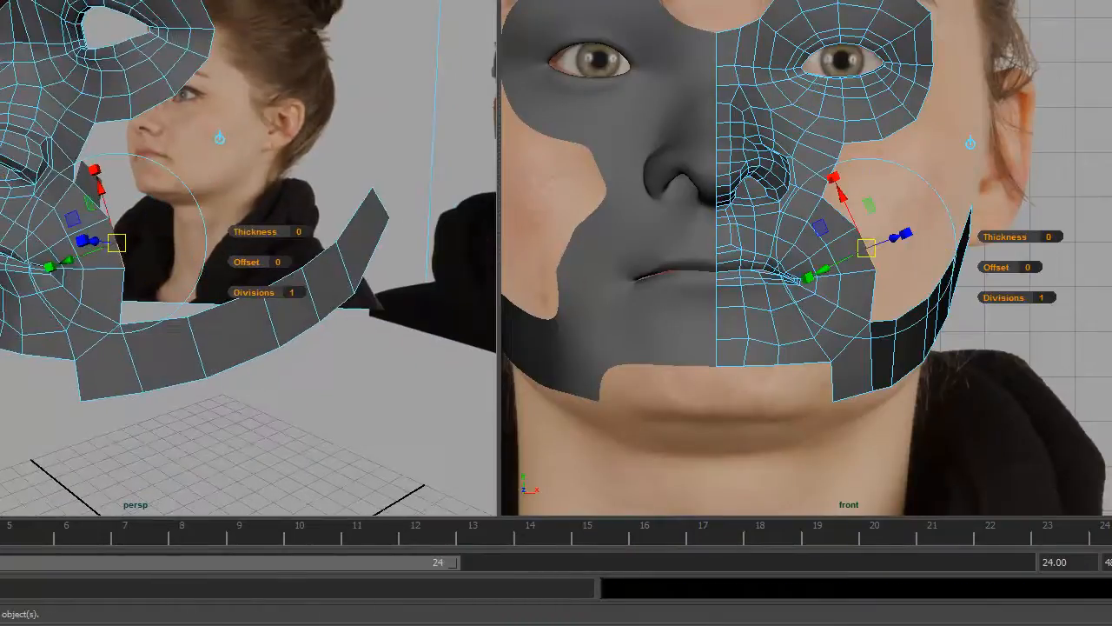
{"action": "key", "text": "ctrl+z"}
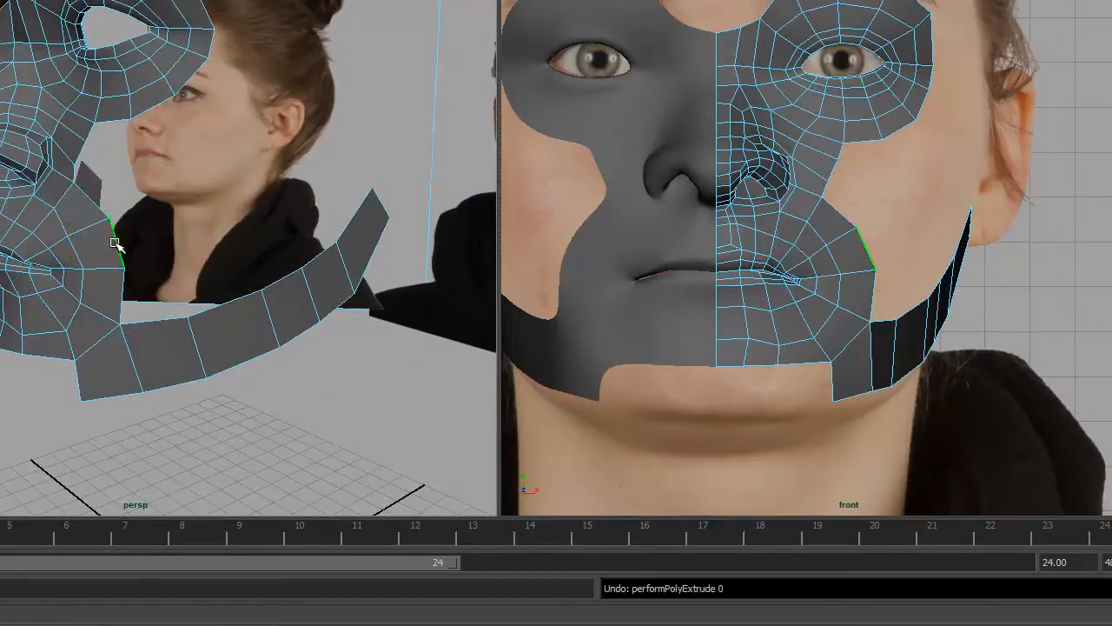
Extrude the cheek border edge beside the mouth corner outward in perspective and rotate the new edge
{"action": "right_click_drag", "start_coordinate": [97, 241], "coordinate": [179, 215]}
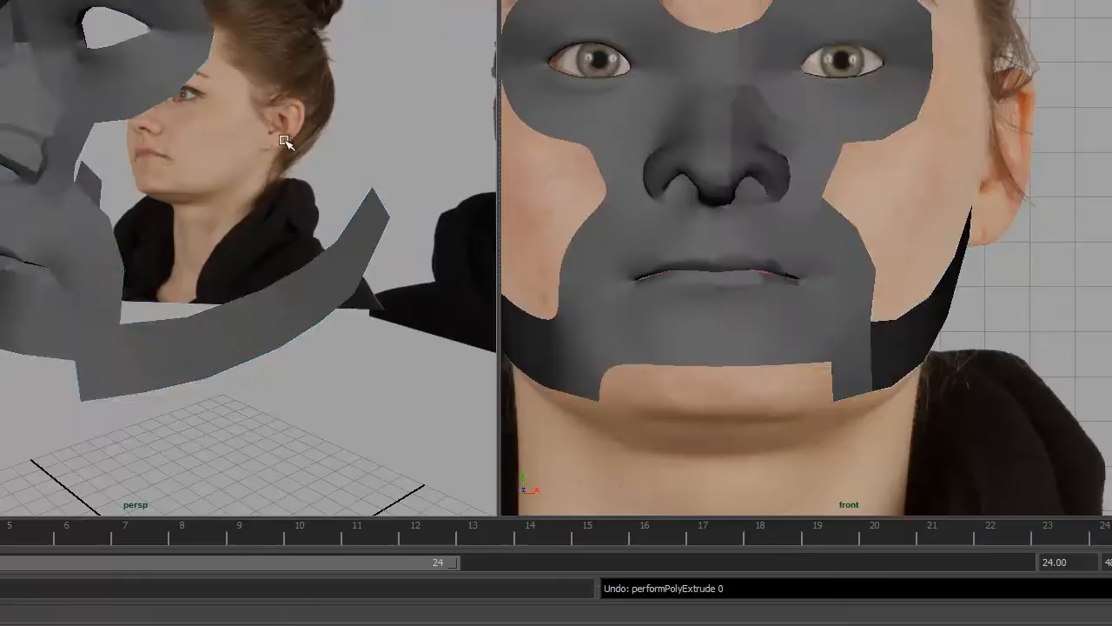
{"action": "left_click", "coordinate": [91, 242]}
{"action": "right_click_drag", "start_coordinate": [92, 242], "coordinate": [87, 200]}
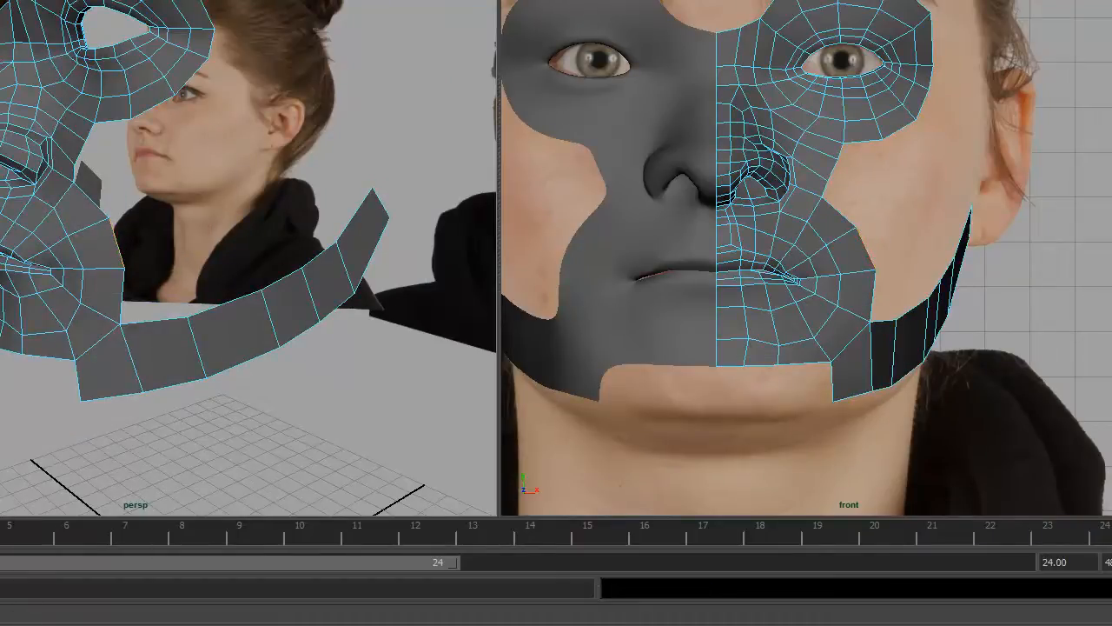
{"action": "key", "text": "ctrl+e"}
{"action": "left_click_drag", "start_coordinate": [123, 249], "coordinate": [178, 230]}
{"action": "left_click", "coordinate": [228, 158]}
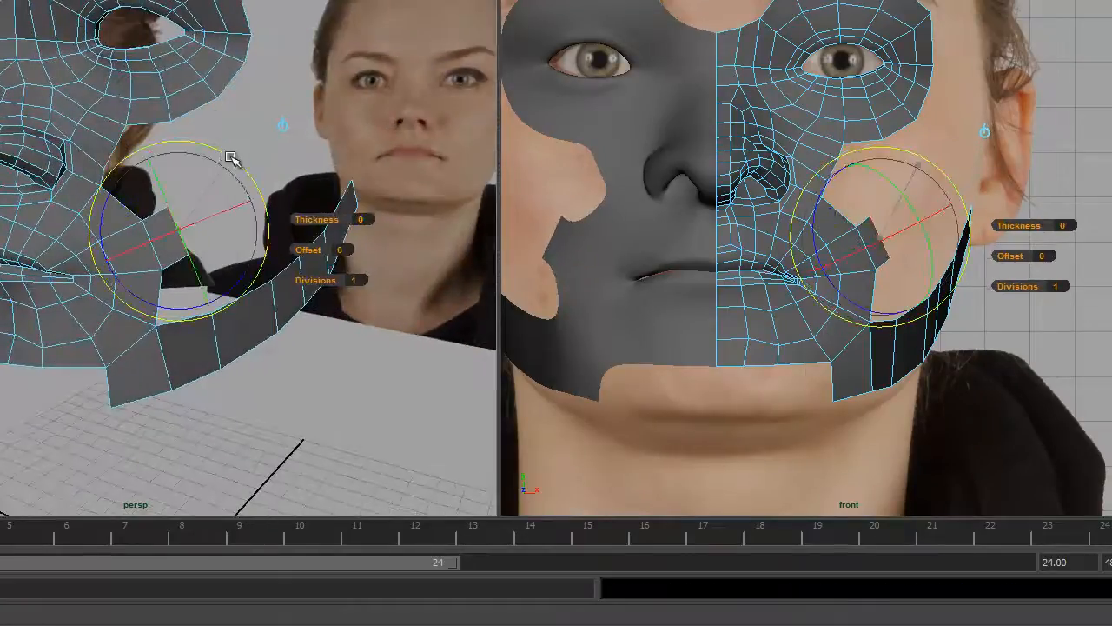
{"action": "left_click_drag", "start_coordinate": [216, 152], "coordinate": [217, 153]}
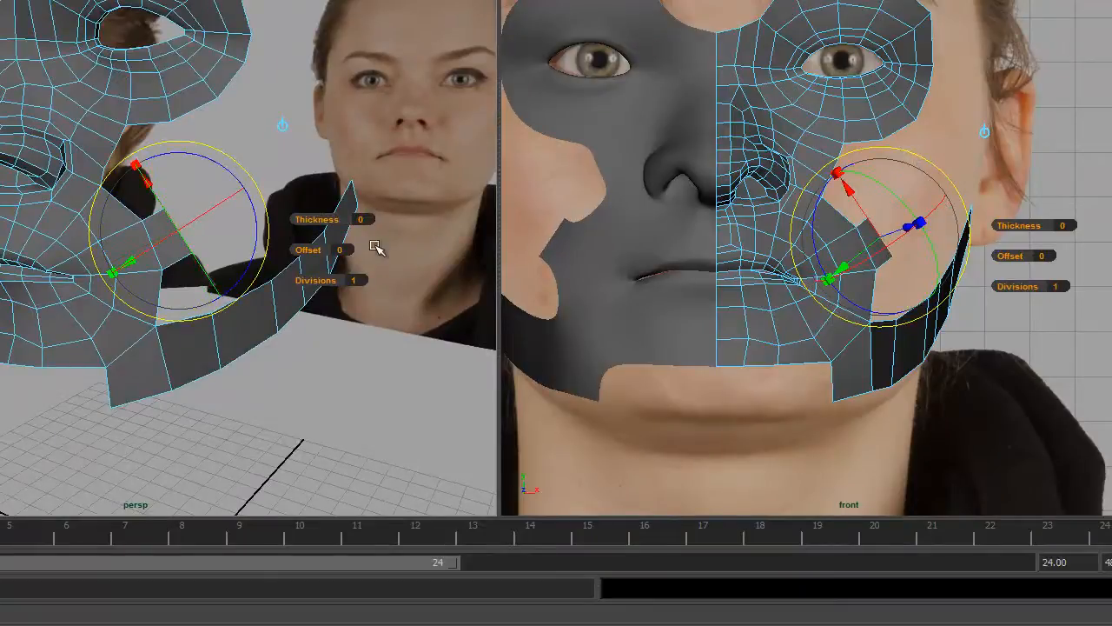
Continue the cheek strip toward the ear with two more faces above the jaw strip
{"action": "key", "text": "w"}
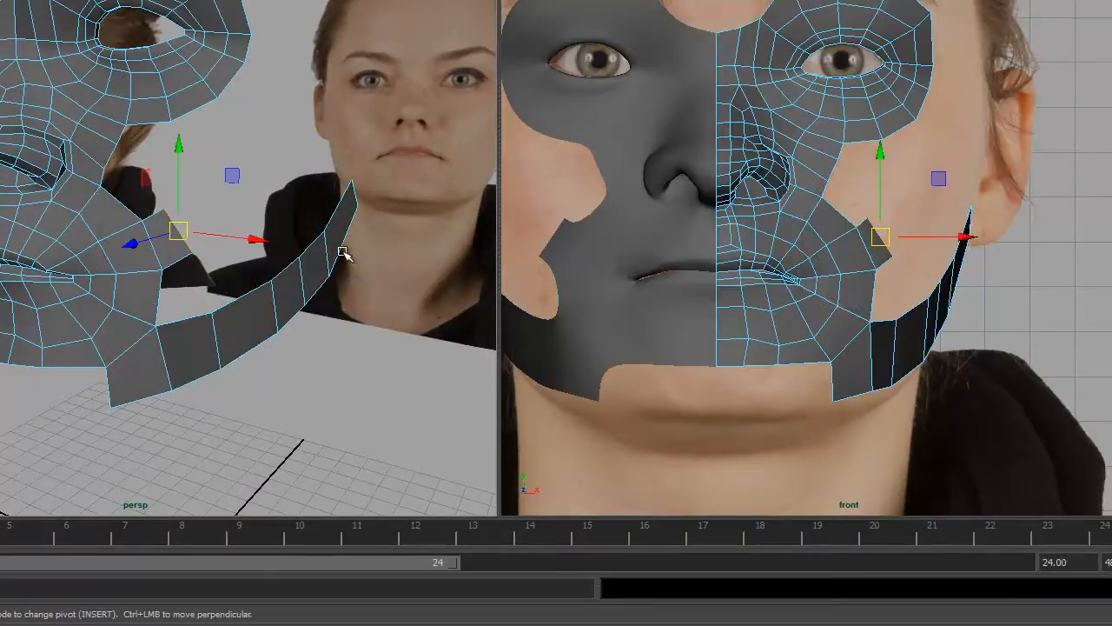
{"action": "left_click_drag", "start_coordinate": [179, 232], "coordinate": [223, 210]}
{"action": "left_click_drag", "start_coordinate": [295, 236], "coordinate": [230, 240], "text": "alt"}
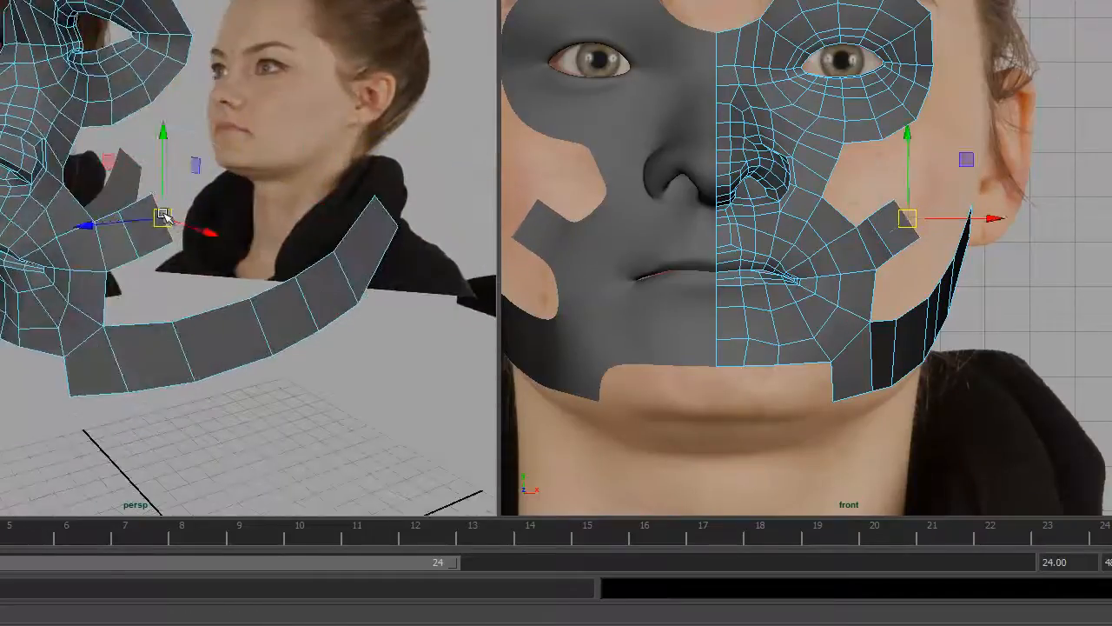
{"action": "key", "text": "ctrl+e"}
{"action": "left_click_drag", "start_coordinate": [159, 219], "coordinate": [206, 199]}
{"action": "left_click_drag", "start_coordinate": [193, 252], "coordinate": [233, 241], "text": "alt"}
Shift the jaw strip's dividing edges forward one after another so they line up with the cheek strip's divisions
{"action": "left_click", "coordinate": [209, 337]}
{"action": "mouse_move", "coordinate": [211, 335]}
{"action": "left_mouse_down", "text": "alt"}
{"action": "mouse_move", "coordinate": [261, 328]}
{"action": "mouse_move", "coordinate": [218, 333]}
{"action": "left_mouse_up", "text": "alt"}
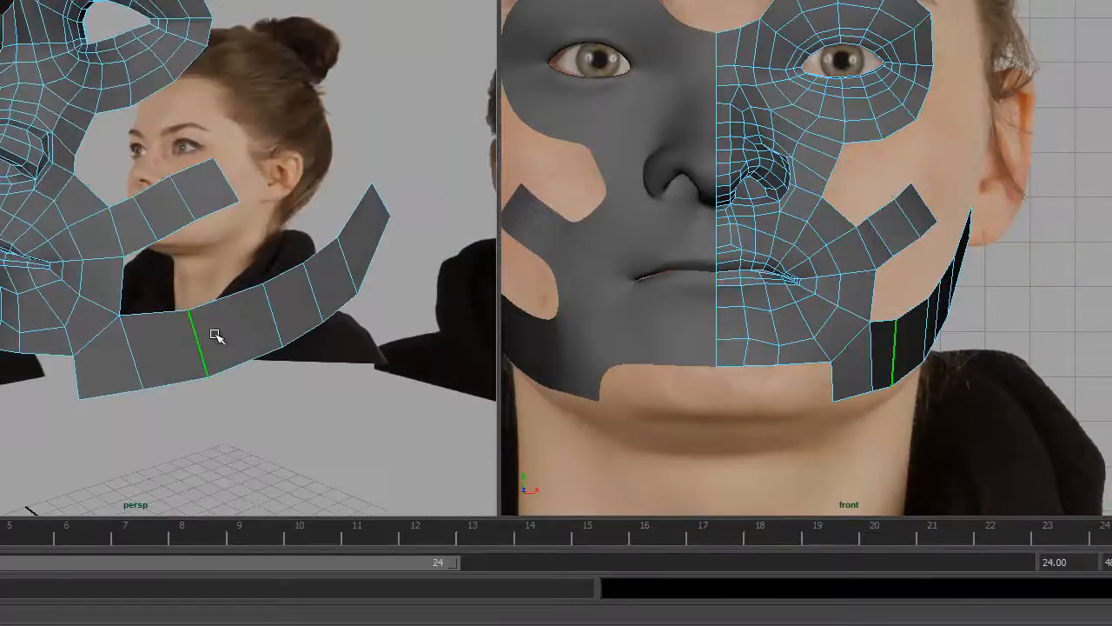
{"action": "left_click_drag", "start_coordinate": [896, 356], "coordinate": [892, 357]}
{"action": "left_click_drag", "start_coordinate": [198, 346], "coordinate": [186, 349]}
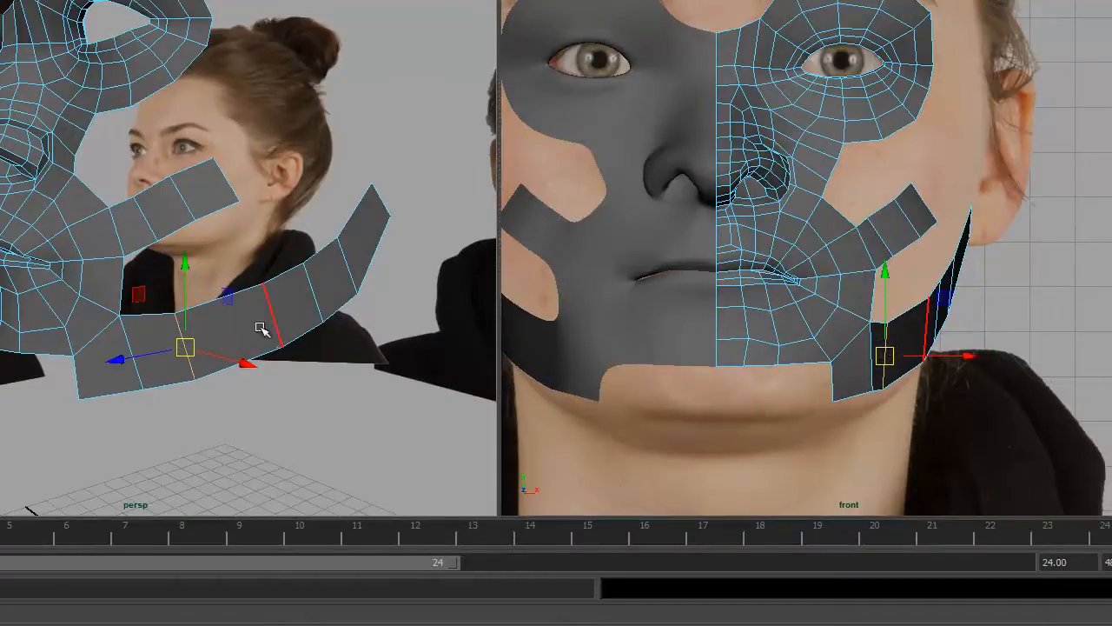
{"action": "left_click", "coordinate": [271, 312]}
{"action": "left_click_drag", "start_coordinate": [271, 311], "coordinate": [242, 333], "text": "alt"}
{"action": "left_click", "coordinate": [309, 300]}
{"action": "left_click_drag", "start_coordinate": [313, 318], "coordinate": [294, 310], "text": "alt"}
{"action": "left_click_drag", "start_coordinate": [180, 326], "coordinate": [212, 313], "text": "alt"}
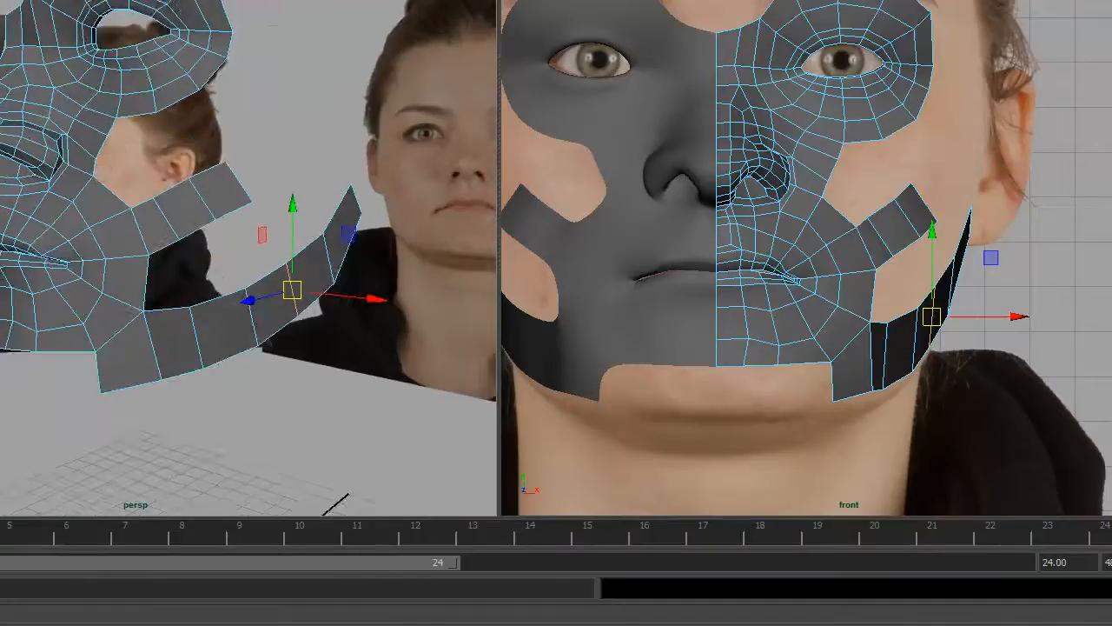
Fill the gap between the cheek strip and the jaw strip with three appended polygons
{"action": "key", "text": "g"}
{"action": "left_click", "coordinate": [171, 306]}
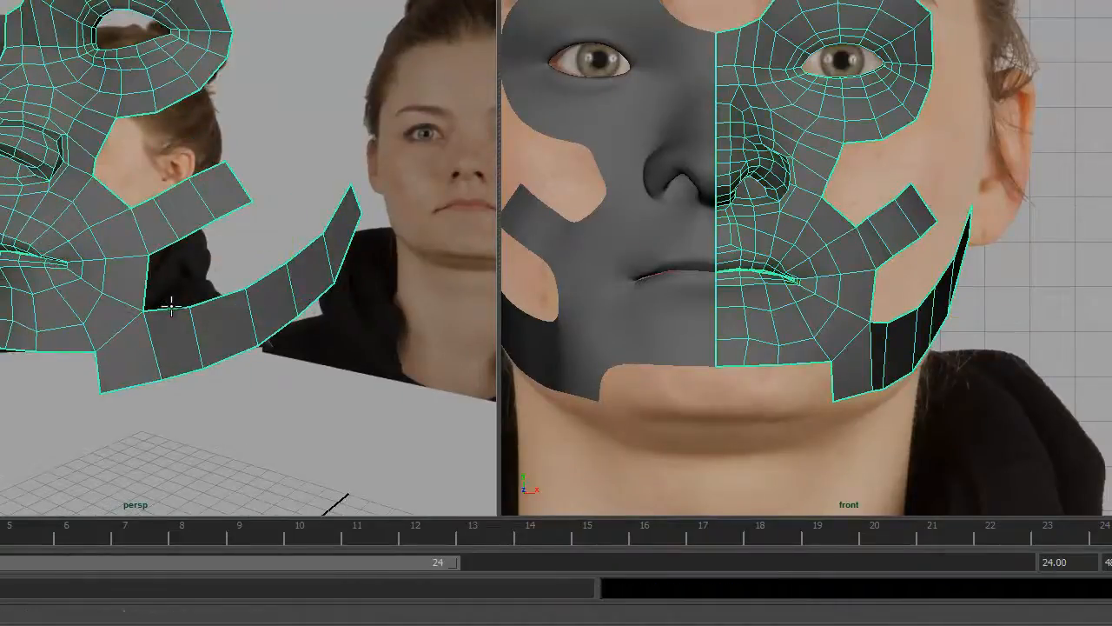
{"action": "key", "text": "g"}
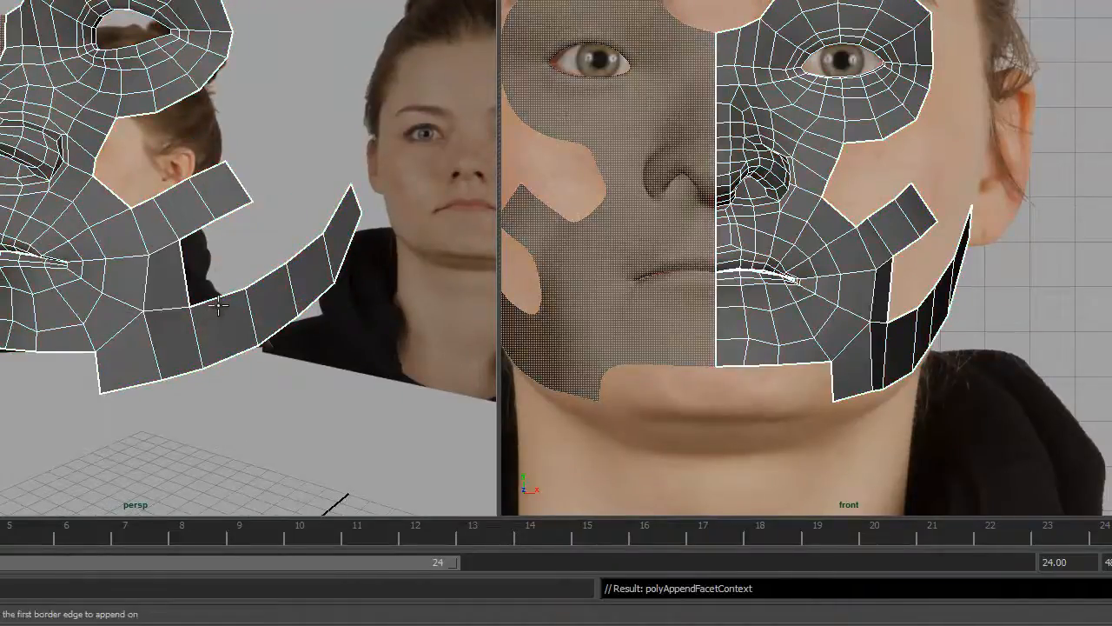
{"action": "left_click", "coordinate": [218, 296]}
{"action": "left_click", "coordinate": [201, 229]}
{"action": "key", "text": "g"}
{"action": "left_click", "coordinate": [269, 273]}
{"action": "left_click", "coordinate": [237, 209]}
{"action": "key", "text": "Return"}
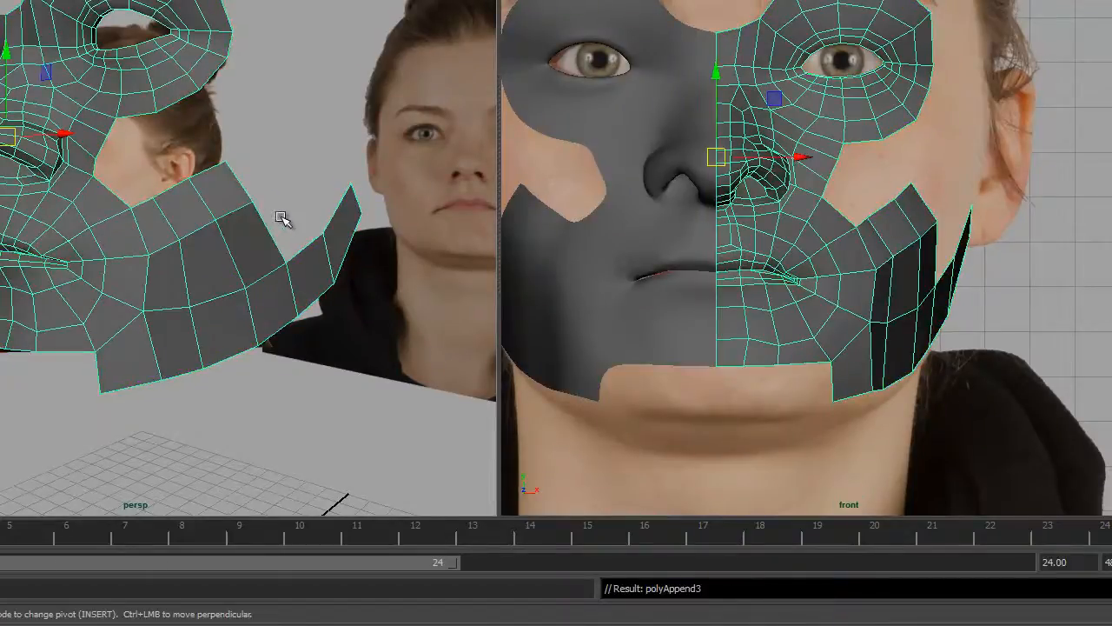
Reposition the upper outer corner vertex of the cheek strip inward and select the border vertex beside the nose
{"action": "left_click_drag", "start_coordinate": [242, 230], "coordinate": [237, 249], "text": "alt"}
{"action": "left_click_drag", "start_coordinate": [308, 249], "coordinate": [95, 258], "text": "alt"}
{"action": "right_click_drag", "start_coordinate": [95, 252], "coordinate": [56, 242]}
{"action": "left_click_drag", "start_coordinate": [154, 238], "coordinate": [161, 182], "text": "alt"}
{"action": "left_click", "coordinate": [161, 183]}
{"action": "middle_click_drag", "start_coordinate": [161, 184], "coordinate": [120, 229]}
{"action": "left_click_drag", "start_coordinate": [120, 229], "coordinate": [114, 255], "text": "alt"}
{"action": "middle_click_drag", "start_coordinate": [115, 255], "coordinate": [202, 233], "text": "alt"}
{"action": "right_click_drag", "start_coordinate": [201, 233], "coordinate": [275, 244], "text": "alt"}
{"action": "left_click", "coordinate": [137, 147]}
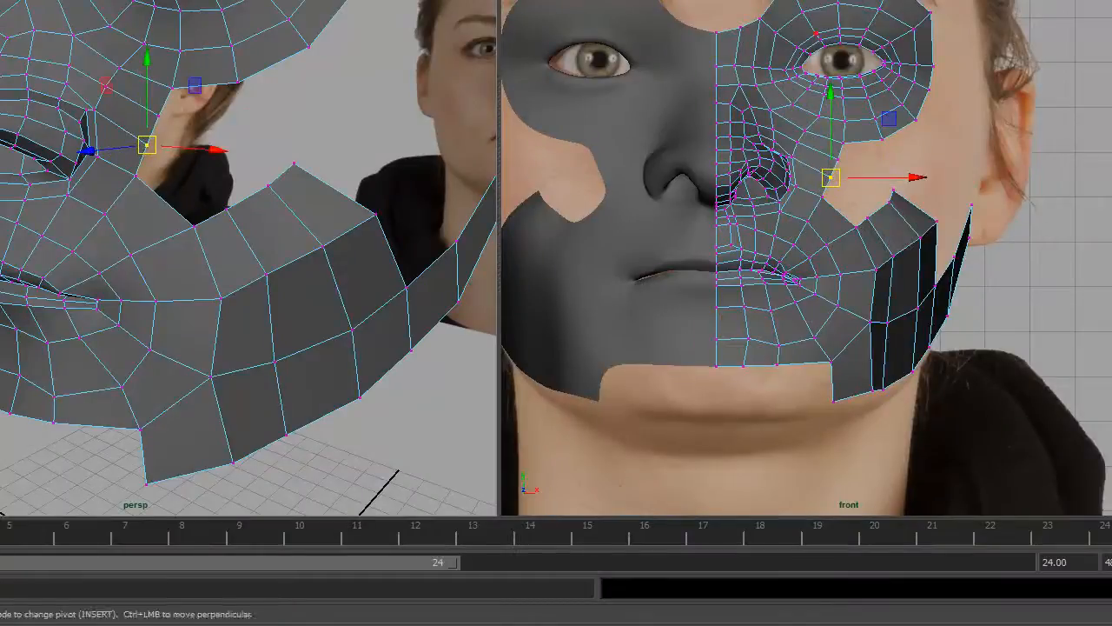
Append a row of three polygons between the nose-side cheek border and the upper edge of the cheek strip
{"action": "key", "text": "g"}
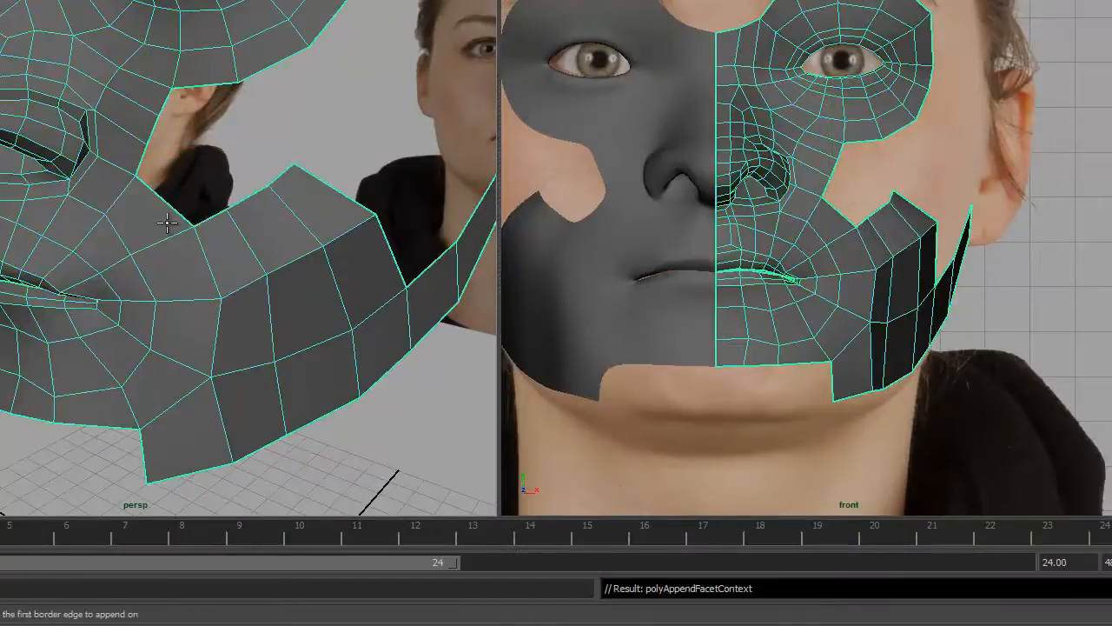
{"action": "left_click", "coordinate": [143, 157]}
{"action": "left_click", "coordinate": [223, 218]}
{"action": "key", "text": "Return"}
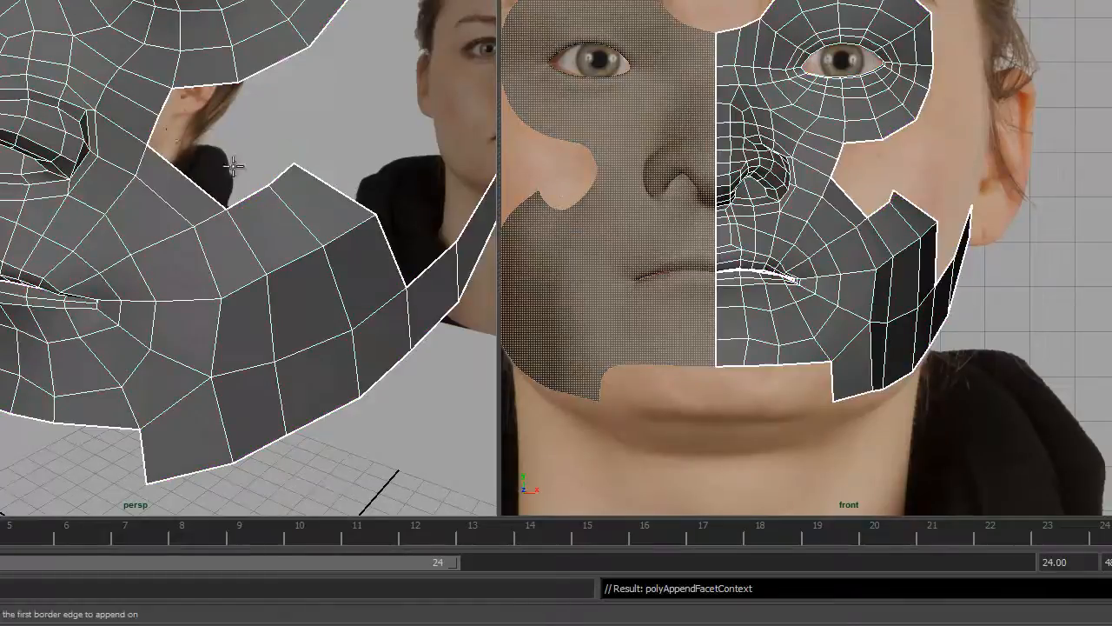
{"action": "left_click", "coordinate": [152, 129]}
{"action": "left_click", "coordinate": [185, 111]}
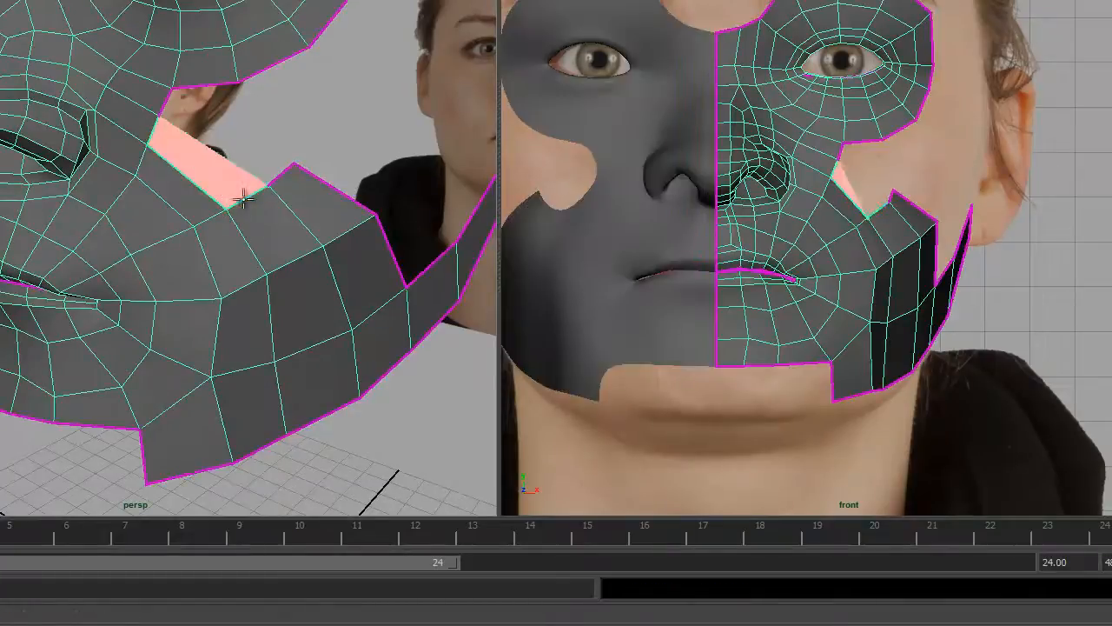
{"action": "key", "text": "Return"}
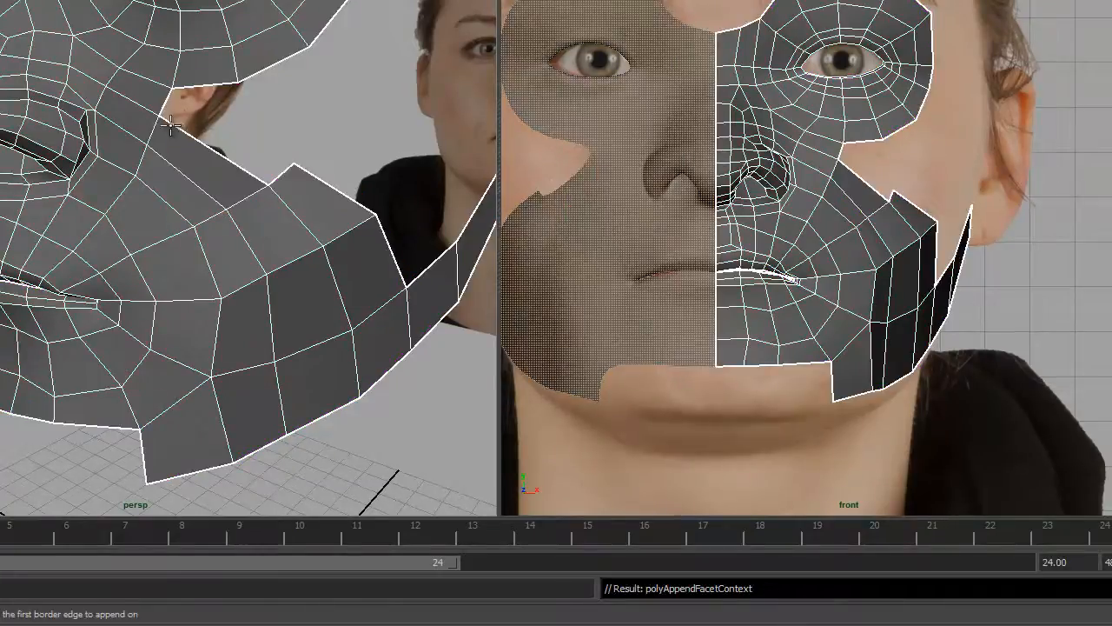
{"action": "left_click", "coordinate": [165, 103]}
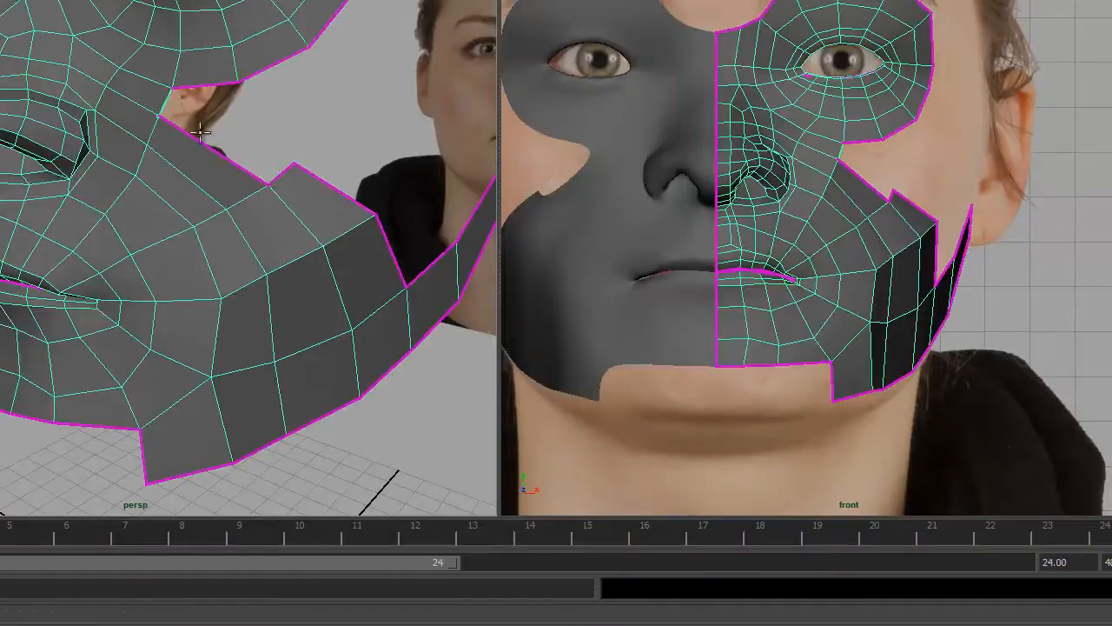
{"action": "left_click", "coordinate": [274, 181]}
{"action": "key", "text": "Return"}
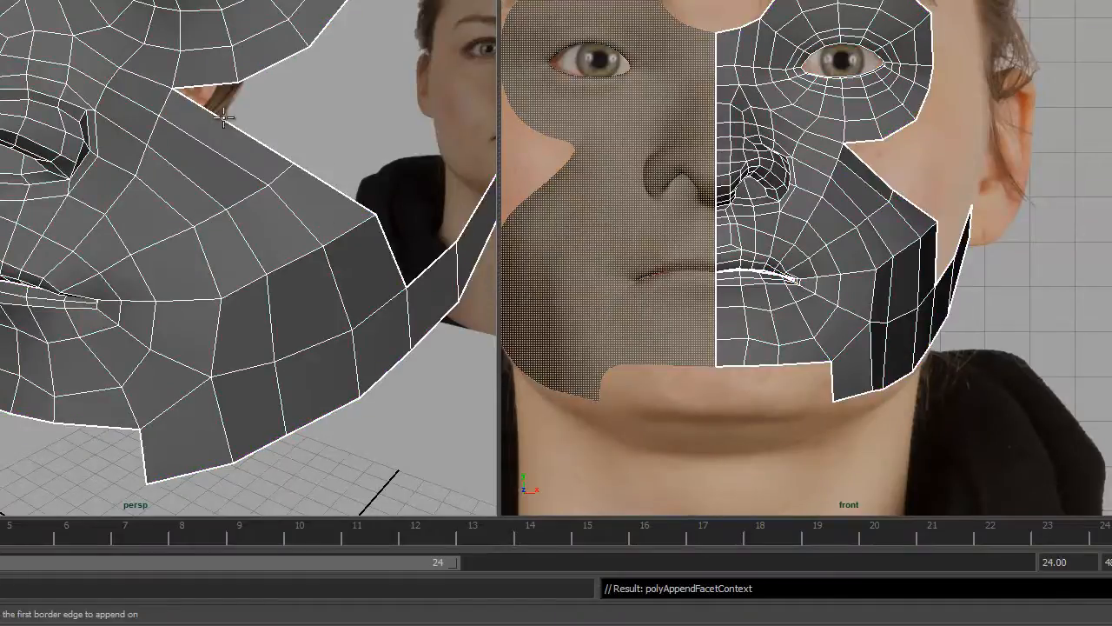
{"action": "left_click_drag", "start_coordinate": [205, 236], "coordinate": [271, 247], "text": "alt"}
{"action": "right_click_drag", "start_coordinate": [195, 248], "coordinate": [228, 253], "text": "alt"}
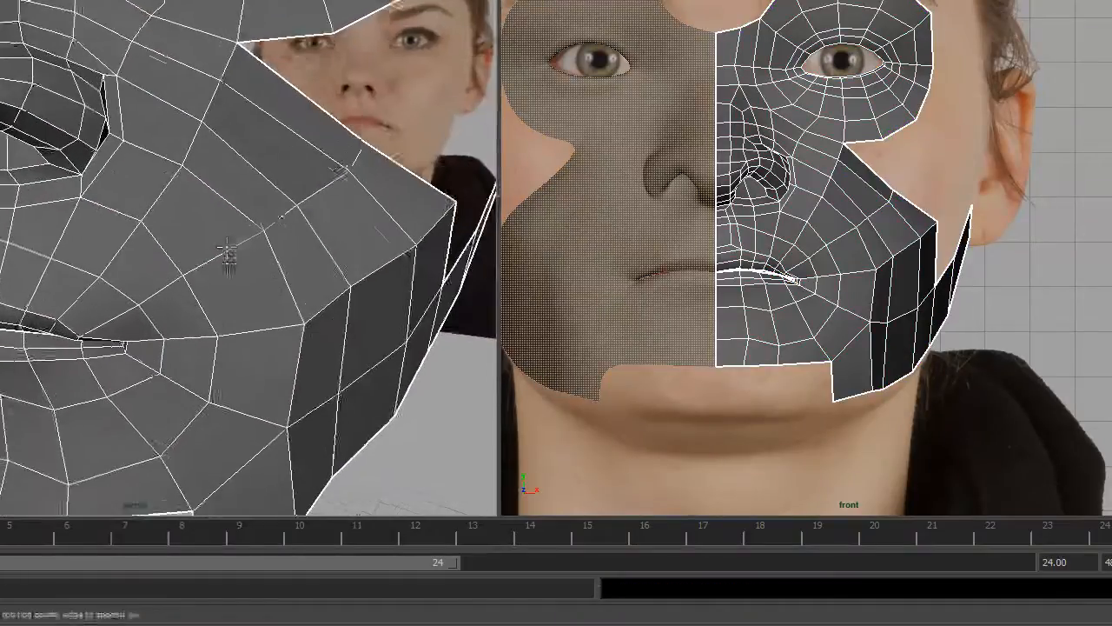
{"action": "left_click_drag", "start_coordinate": [229, 253], "coordinate": [229, 239], "text": "alt"}
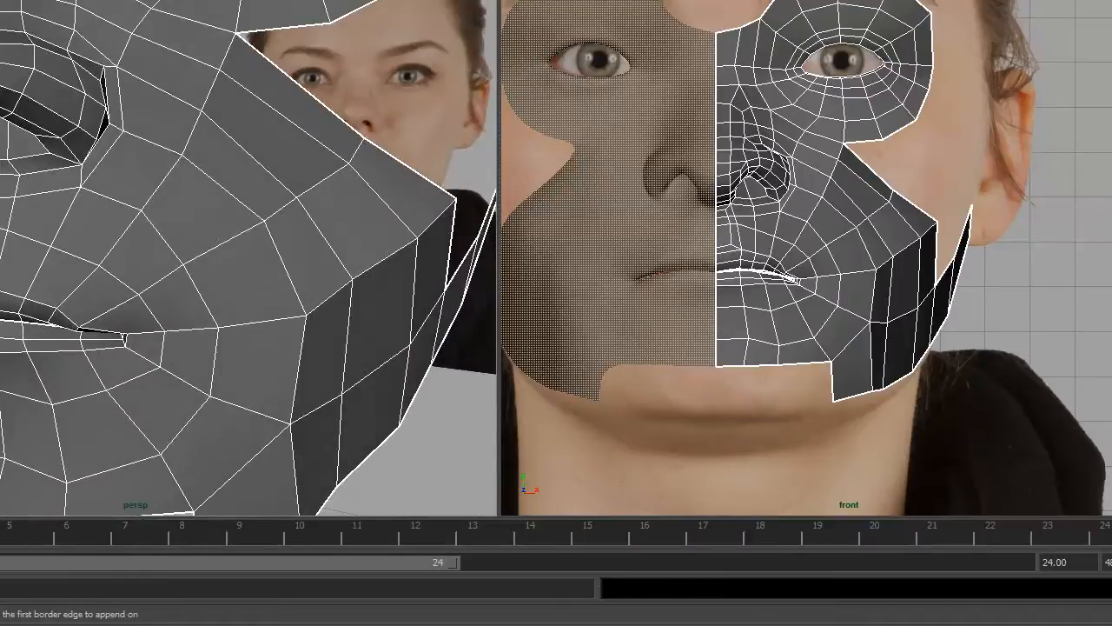
Select the edges of the new division across the upper cheek and shift them slightly toward the nose
{"action": "mouse_move", "coordinate": [230, 159]}
{"action": "left_mouse_down", "text": "alt"}
{"action": "mouse_move", "coordinate": [202, 162]}
{"action": "mouse_move", "coordinate": [250, 166]}
{"action": "mouse_move", "coordinate": [244, 156]}
{"action": "left_mouse_up", "text": "alt"}
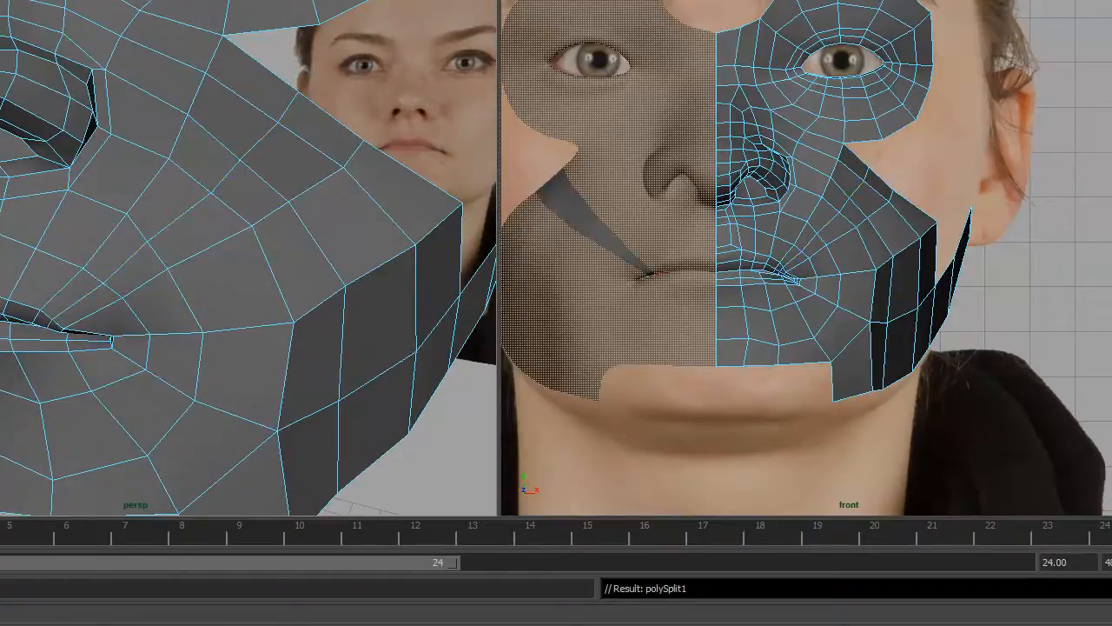
{"action": "key", "text": "w"}
{"action": "left_click", "coordinate": [252, 142]}
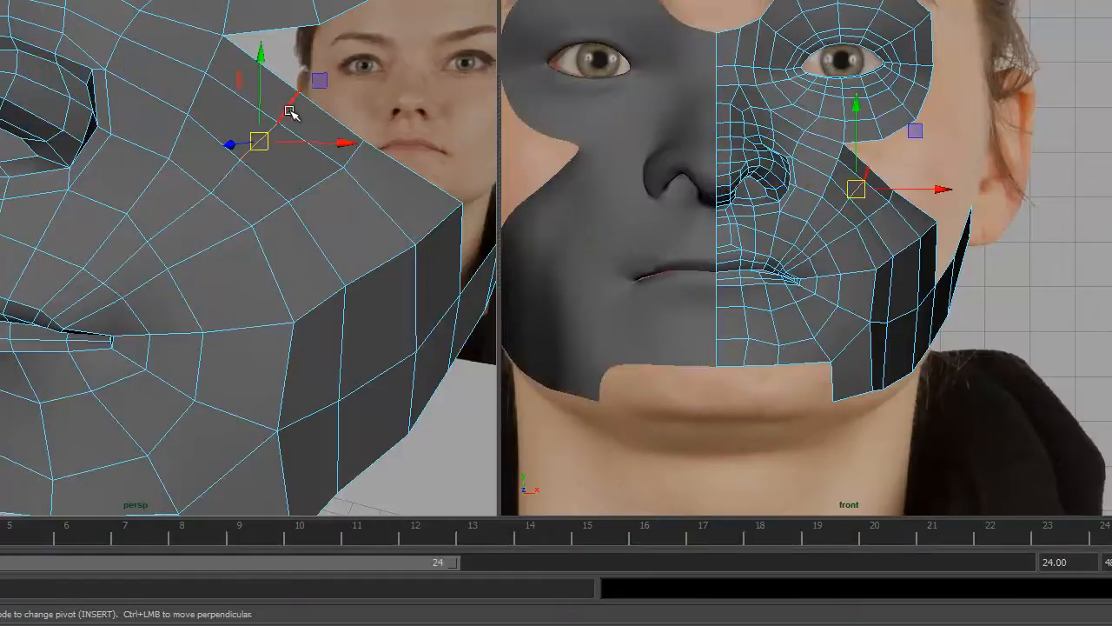
{"action": "left_click", "coordinate": [287, 106]}
{"action": "left_click", "coordinate": [221, 181], "text": "shift"}
{"action": "left_click_drag", "start_coordinate": [258, 145], "coordinate": [251, 148]}
Reposition the vertices along the upper cheek border beside the nose to smooth the cheek's curve
{"action": "left_click_drag", "start_coordinate": [340, 198], "coordinate": [310, 238], "text": "alt"}
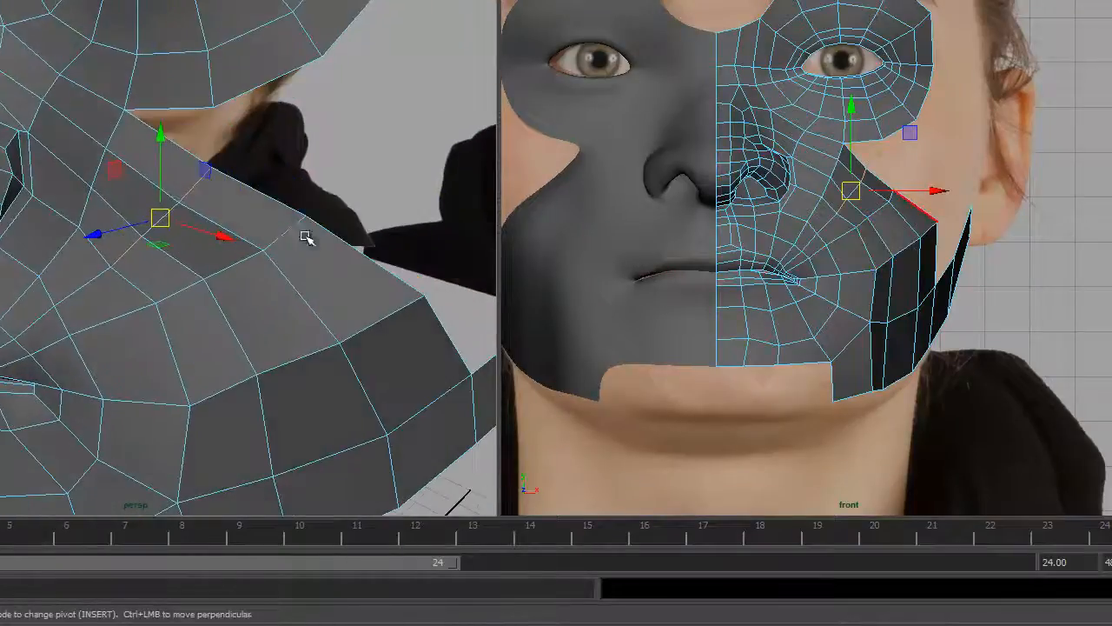
{"action": "left_click_drag", "start_coordinate": [198, 217], "coordinate": [180, 198], "text": "alt"}
{"action": "right_click_drag", "start_coordinate": [209, 191], "coordinate": [160, 192]}
{"action": "left_click_drag", "start_coordinate": [213, 195], "coordinate": [181, 214], "text": "alt"}
{"action": "left_click", "coordinate": [93, 183]}
{"action": "left_click_drag", "start_coordinate": [93, 182], "coordinate": [192, 159]}
{"action": "left_click_drag", "start_coordinate": [298, 179], "coordinate": [328, 154], "text": "alt"}
{"action": "left_click_drag", "start_coordinate": [269, 136], "coordinate": [276, 135]}
Select the chin's lower border edge next to the centre line and change the front viewport to the side view
{"action": "right_click_drag", "start_coordinate": [478, 40], "coordinate": [246, 113], "text": "alt"}
{"action": "left_click_drag", "start_coordinate": [246, 113], "coordinate": [276, 237], "text": "alt"}
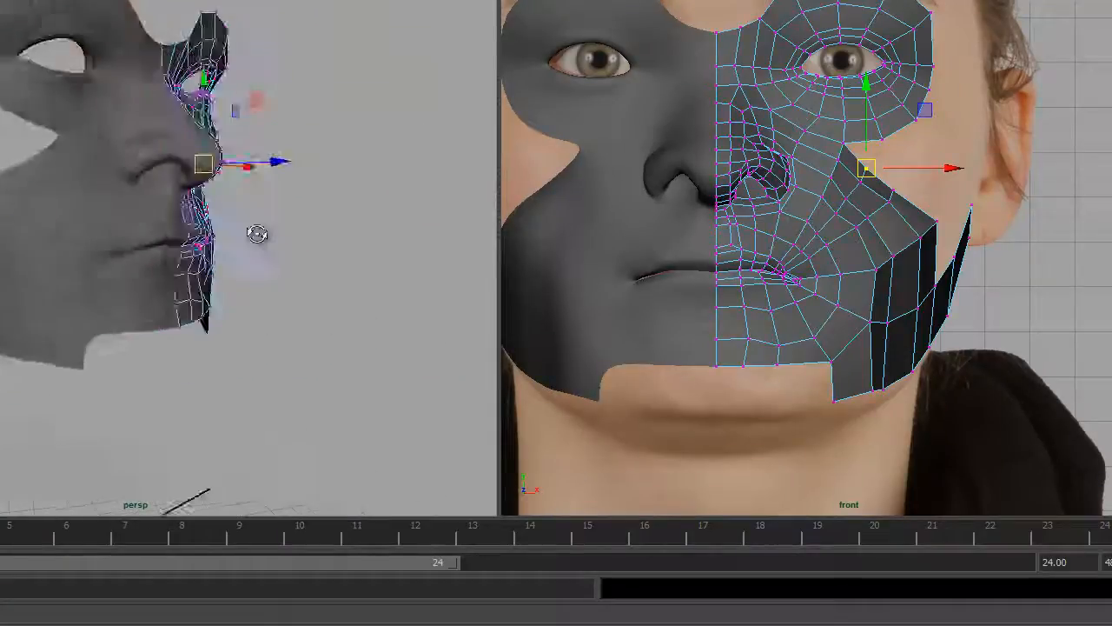
{"action": "left_click_drag", "start_coordinate": [160, 295], "coordinate": [32, 210], "text": "alt"}
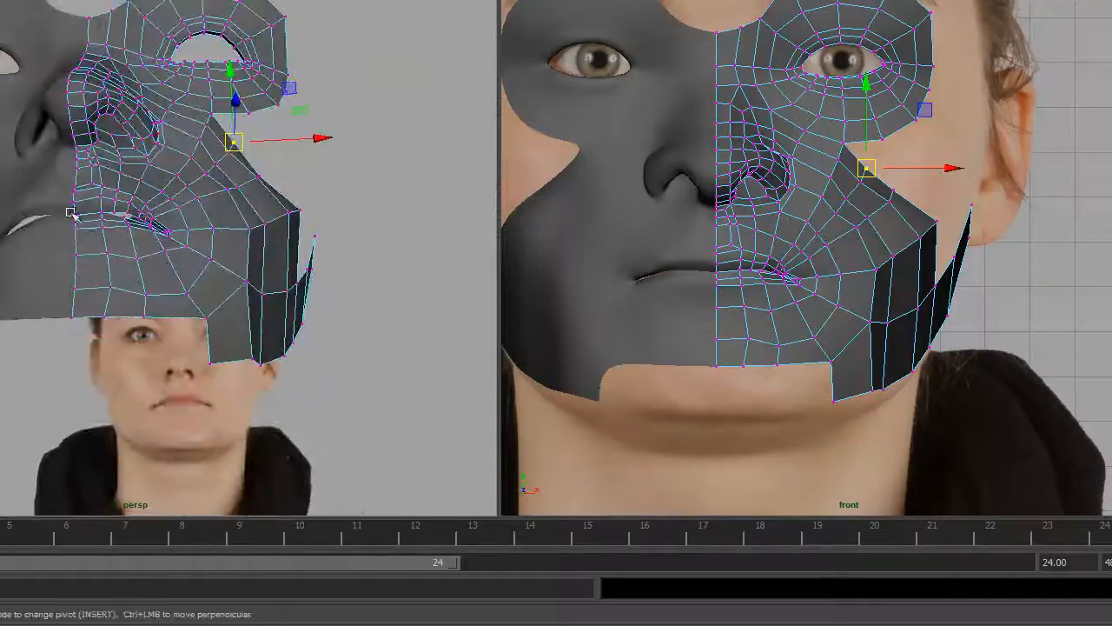
{"action": "left_click_drag", "start_coordinate": [162, 187], "coordinate": [272, 213], "text": "alt"}
{"action": "left_click_drag", "start_coordinate": [230, 83], "coordinate": [276, 260], "text": "alt"}
{"action": "middle_click_drag", "start_coordinate": [857, 372], "coordinate": [875, 305], "text": "alt"}
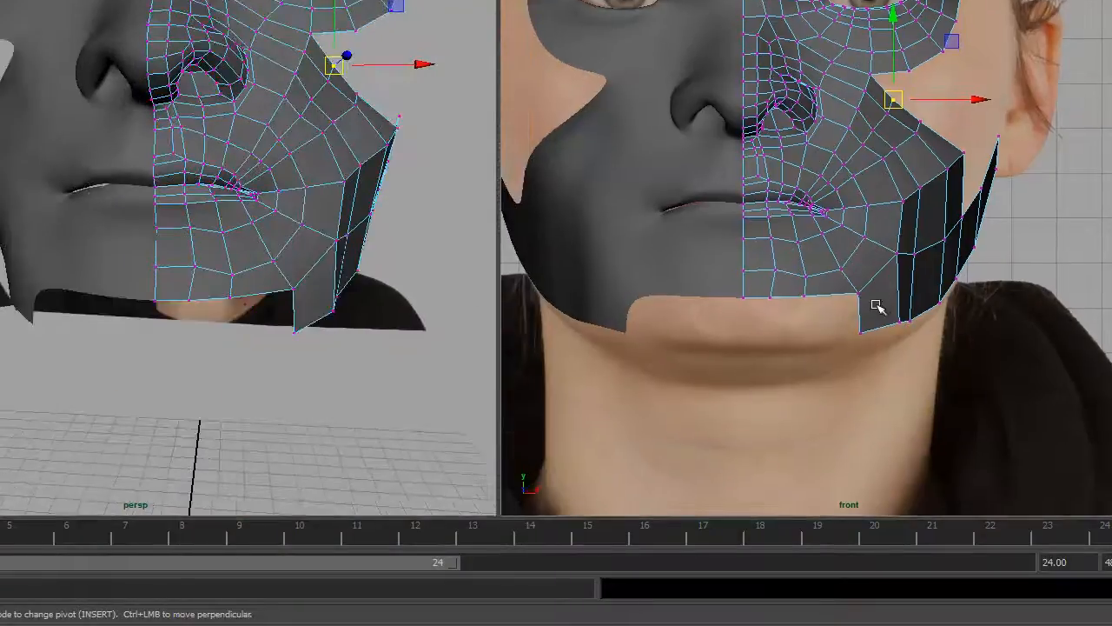
{"action": "right_click_drag", "start_coordinate": [765, 247], "coordinate": [771, 223]}
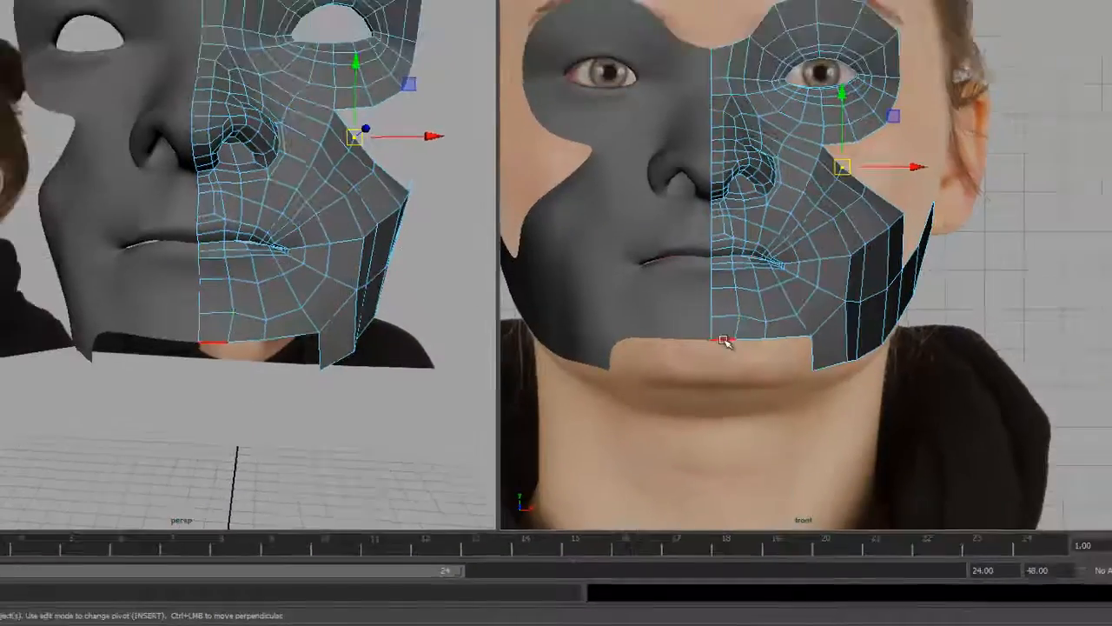
{"action": "key", "text": "space"}
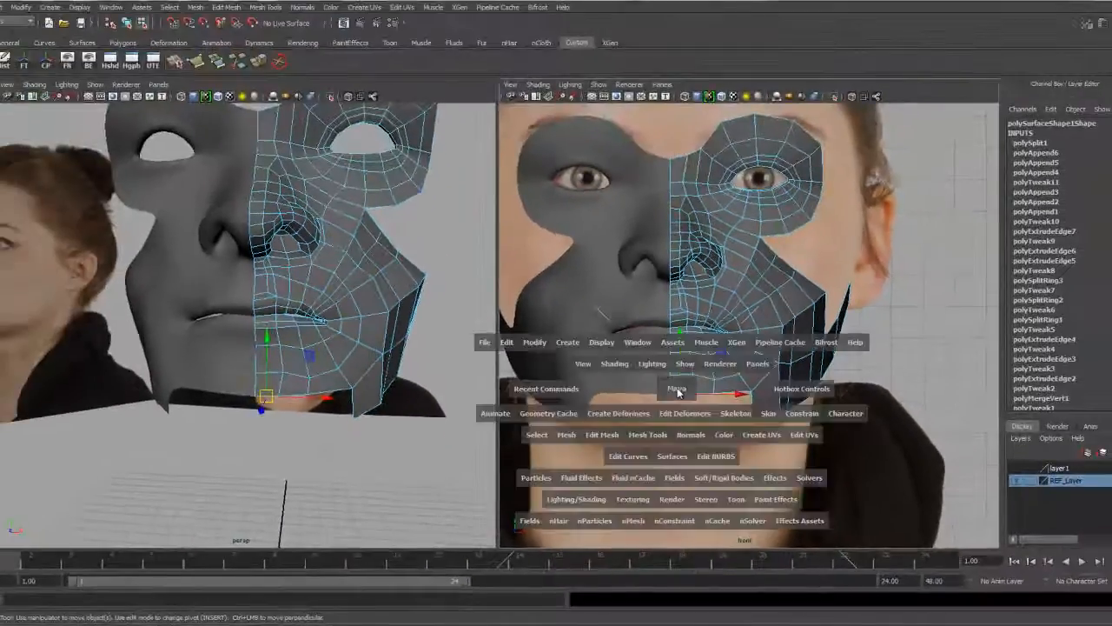
{"action": "left_click_drag", "start_coordinate": [677, 392], "coordinate": [737, 392]}
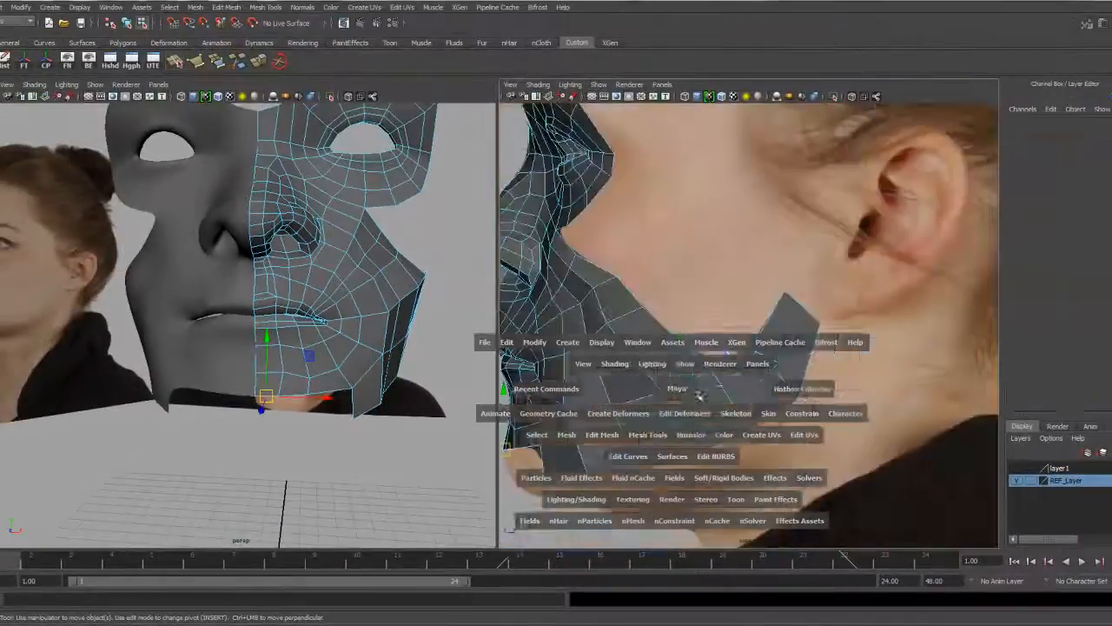
Extrude the central chin edge repeatedly around the chin and along its underside toward the neck, following the side photo
{"action": "left_click", "coordinate": [259, 62]}
{"action": "left_click_drag", "start_coordinate": [598, 392], "coordinate": [689, 448]}
{"action": "key", "text": "g"}
{"action": "key", "text": "g"}
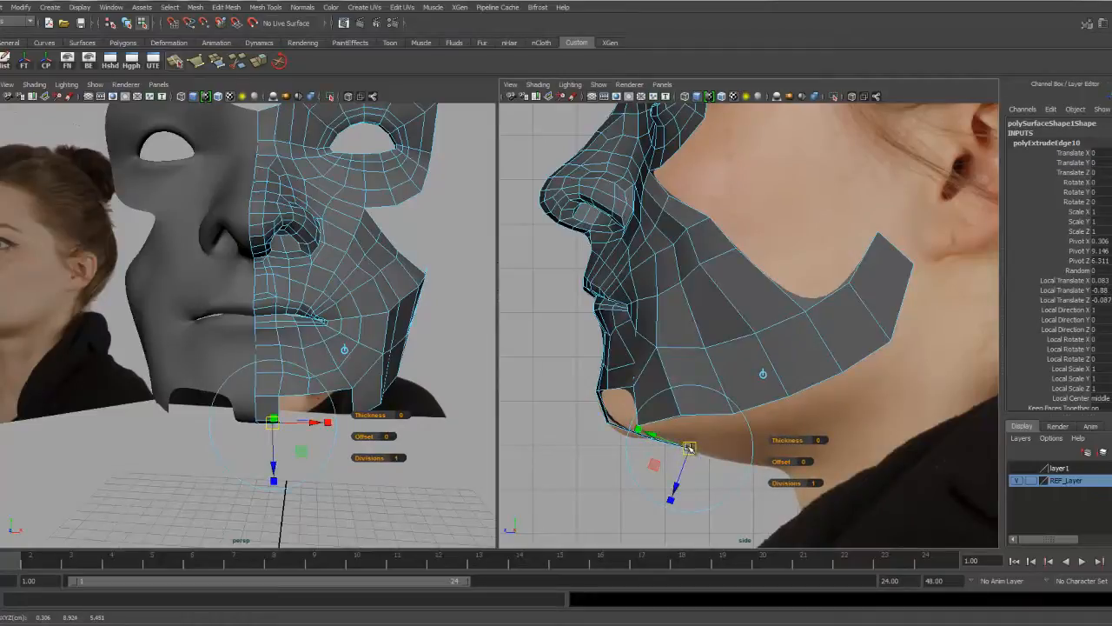
{"action": "key", "text": "g"}
{"action": "left_click_drag", "start_coordinate": [688, 447], "coordinate": [740, 458]}
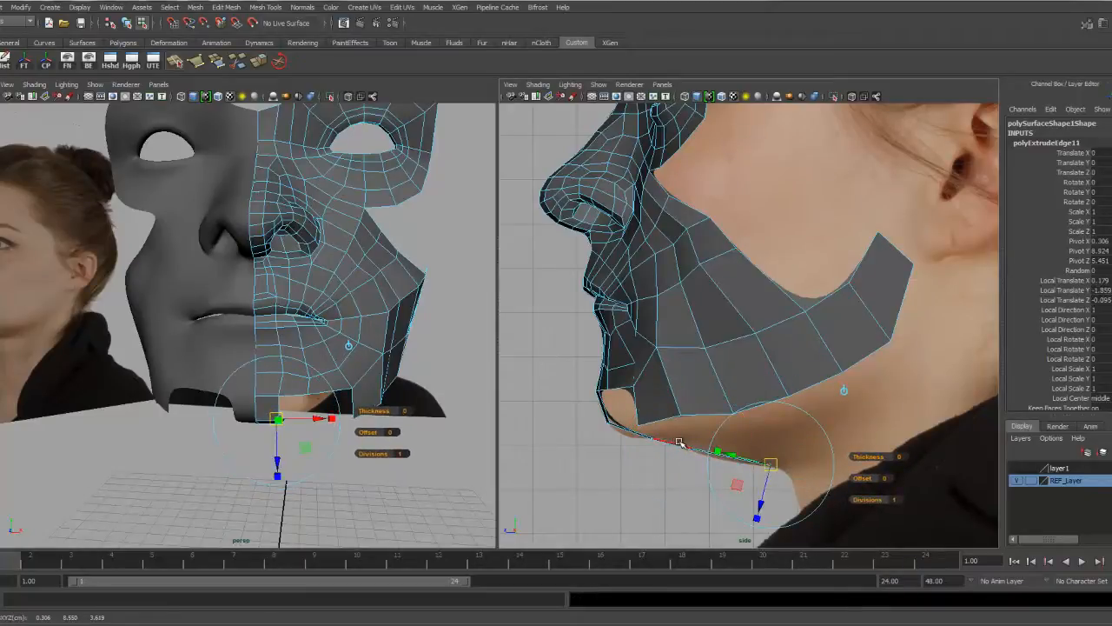
Adjust the under-chin strip's vertex rows to fit the chin contour in the side photo, pulling the end row forward
{"action": "key", "text": "w"}
{"action": "right_click_drag", "start_coordinate": [677, 443], "coordinate": [624, 357]}
{"action": "left_click_drag", "start_coordinate": [660, 432], "coordinate": [644, 445]}
{"action": "mouse_move", "coordinate": [652, 437]}
{"action": "left_mouse_down"}
{"action": "mouse_move", "coordinate": [631, 438]}
{"action": "mouse_move", "coordinate": [713, 441]}
{"action": "mouse_move", "coordinate": [662, 446]}
{"action": "left_mouse_up"}
{"action": "left_click_drag", "start_coordinate": [620, 417], "coordinate": [593, 435]}
{"action": "left_click_drag", "start_coordinate": [609, 423], "coordinate": [604, 422]}
{"action": "left_click_drag", "start_coordinate": [758, 453], "coordinate": [786, 478]}
{"action": "left_click_drag", "start_coordinate": [772, 466], "coordinate": [725, 462]}
{"action": "middle_click_drag", "start_coordinate": [728, 460], "coordinate": [709, 458], "text": "alt"}
Extrude the end edge of the under-chin strip once more toward the throat
{"action": "right_click_drag", "start_coordinate": [645, 446], "coordinate": [648, 328]}
{"action": "left_click_drag", "start_coordinate": [696, 444], "coordinate": [653, 475]}
{"action": "left_click_drag", "start_coordinate": [639, 425], "coordinate": [628, 483], "text": "ctrl"}
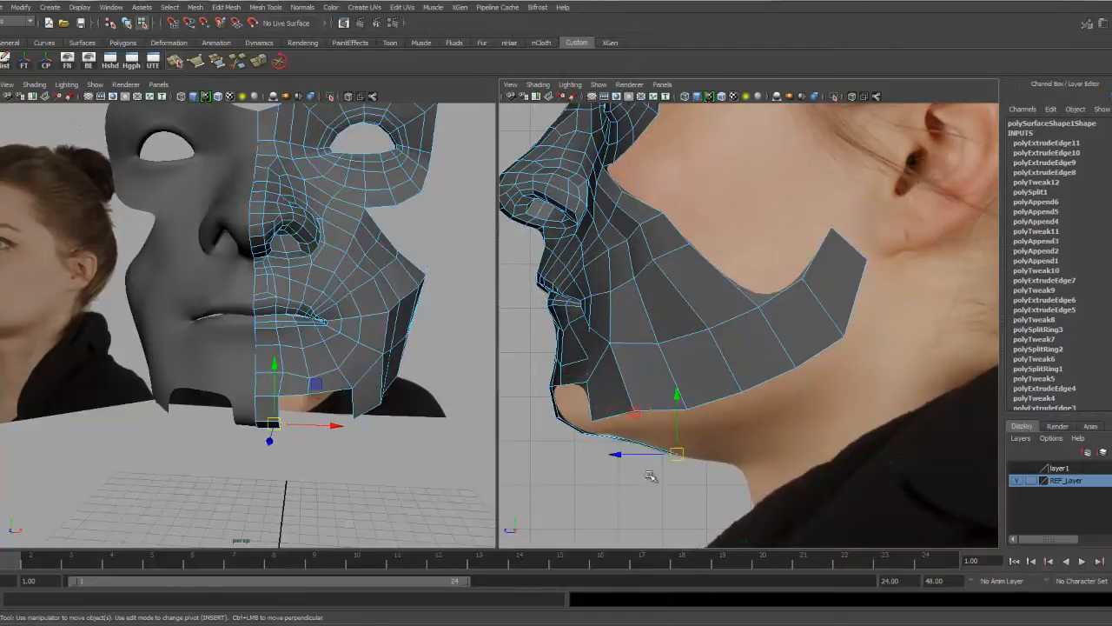
{"action": "left_click", "coordinate": [272, 64]}
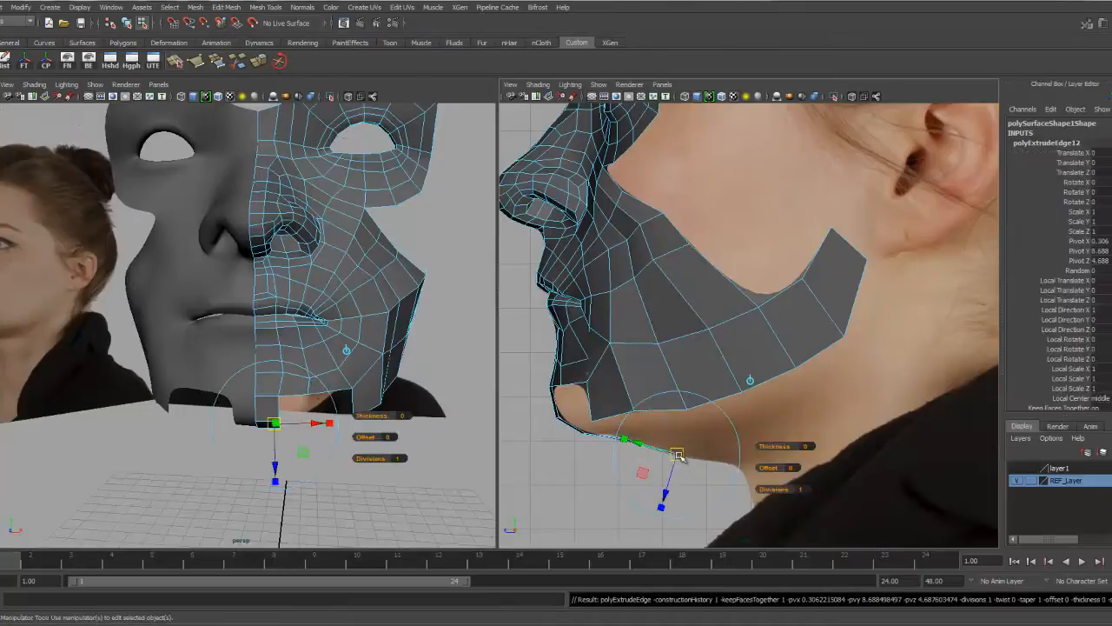
{"action": "left_click_drag", "start_coordinate": [724, 463], "coordinate": [729, 464]}
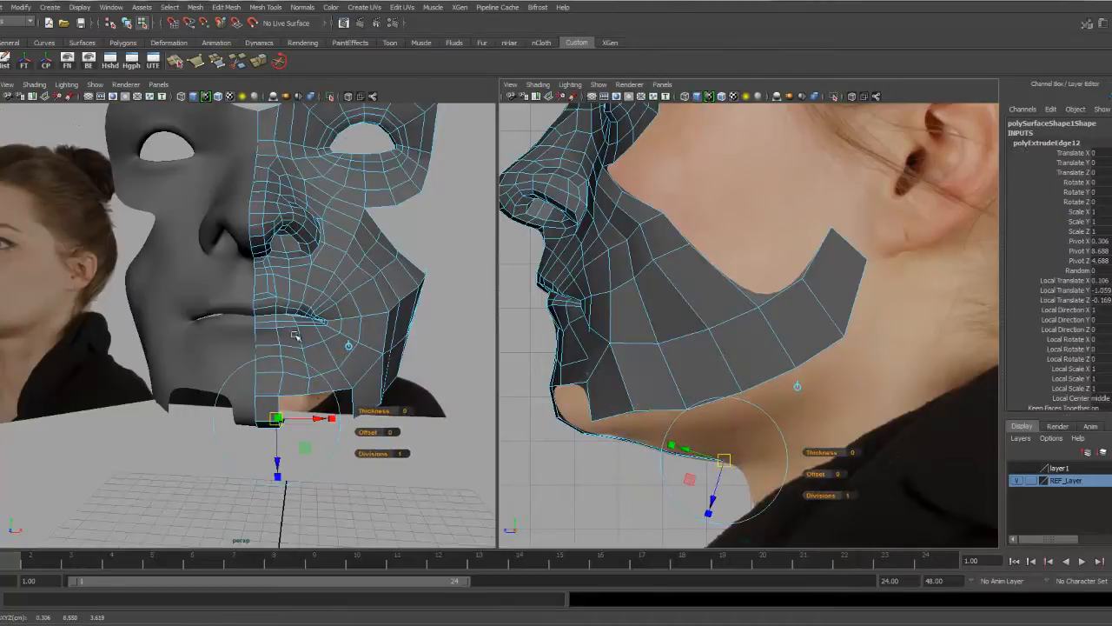
Extrude the lower chin border edges between the centre strip and jaw strip, angling the new row to fill the gap
{"action": "left_click_drag", "start_coordinate": [325, 339], "coordinate": [330, 257], "text": "alt"}
{"action": "left_click_drag", "start_coordinate": [272, 139], "coordinate": [300, 352], "text": "alt"}
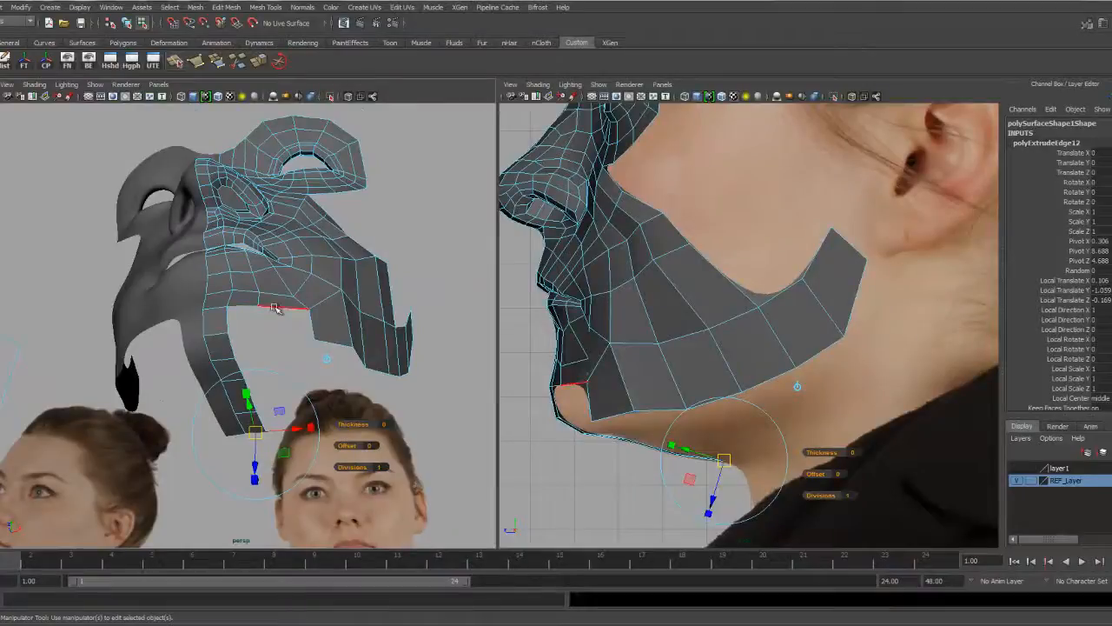
{"action": "left_click", "coordinate": [311, 382]}
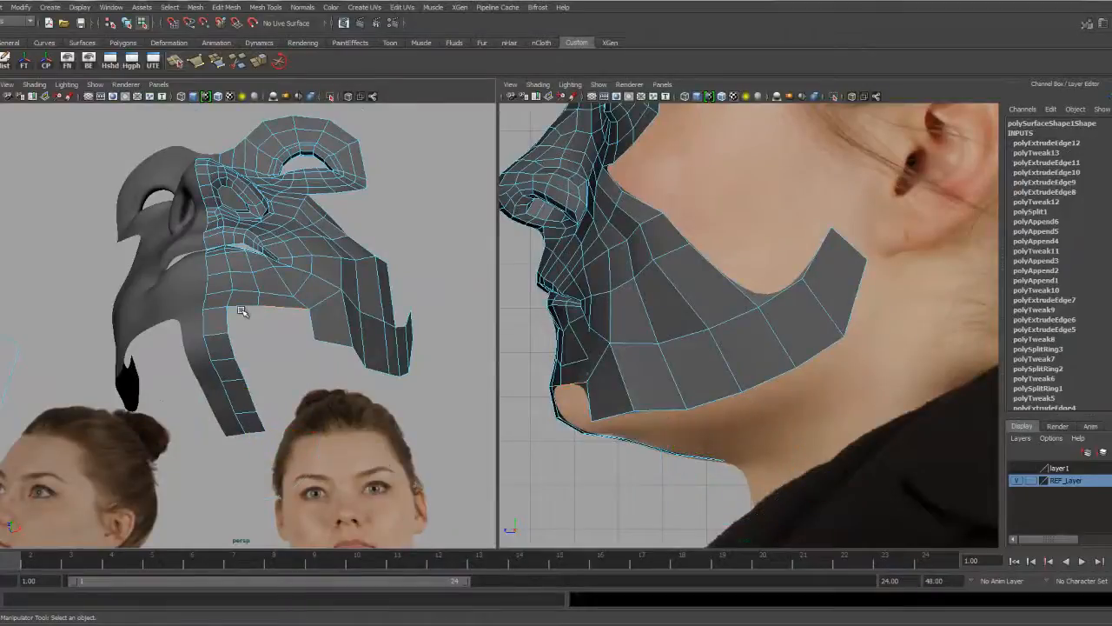
{"action": "left_click", "coordinate": [260, 61]}
{"action": "left_click_drag", "start_coordinate": [322, 286], "coordinate": [302, 322], "text": "alt"}
{"action": "left_click_drag", "start_coordinate": [231, 324], "coordinate": [267, 289]}
{"action": "left_click_drag", "start_coordinate": [241, 206], "coordinate": [241, 197]}
{"action": "left_click_drag", "start_coordinate": [252, 260], "coordinate": [289, 361], "text": "alt"}
Merge the end vertices of the new chin row with the adjoining corners of the jaw strip and centre strip
{"action": "right_click_drag", "start_coordinate": [289, 360], "coordinate": [241, 359]}
{"action": "left_click_drag", "start_coordinate": [323, 397], "coordinate": [294, 380], "text": "alt"}
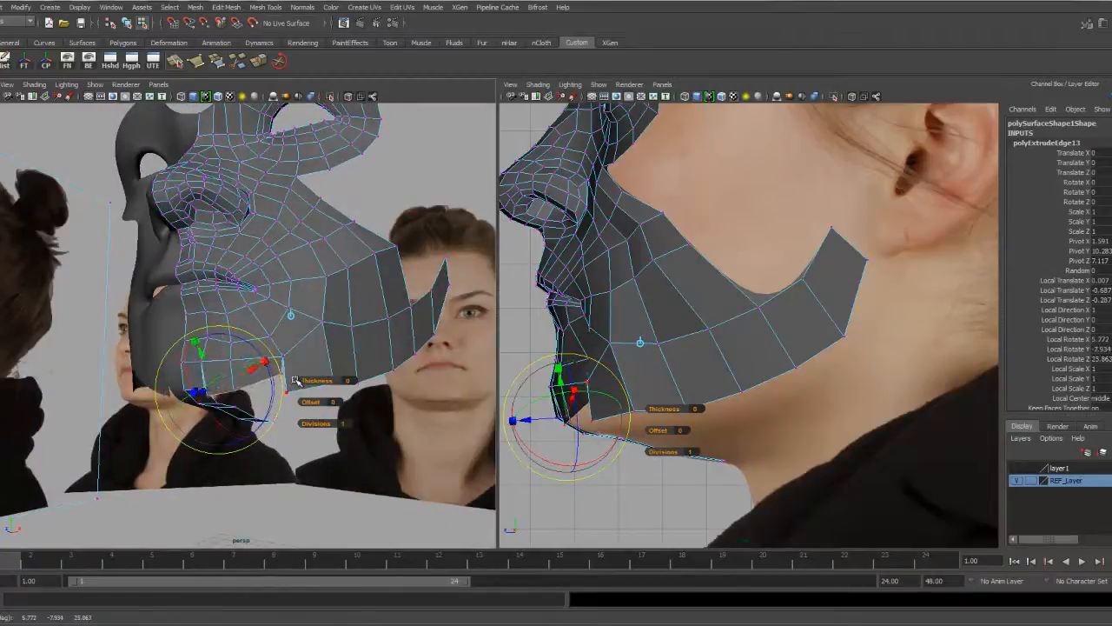
{"action": "key", "text": "ctrl+z"}
{"action": "left_click", "coordinate": [325, 490]}
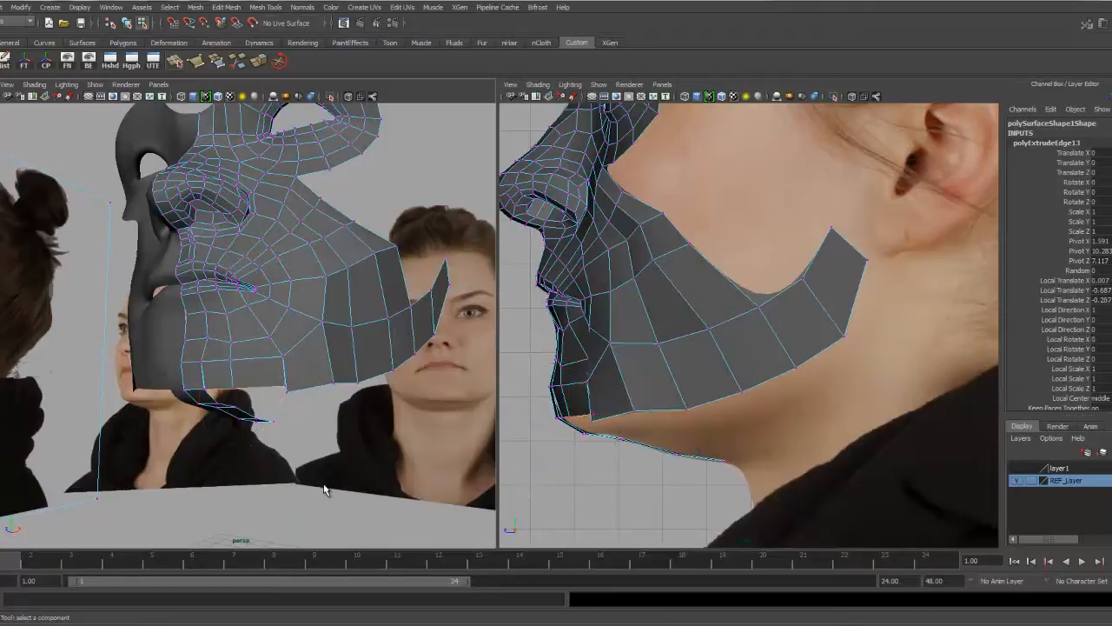
{"action": "left_click", "coordinate": [282, 383]}
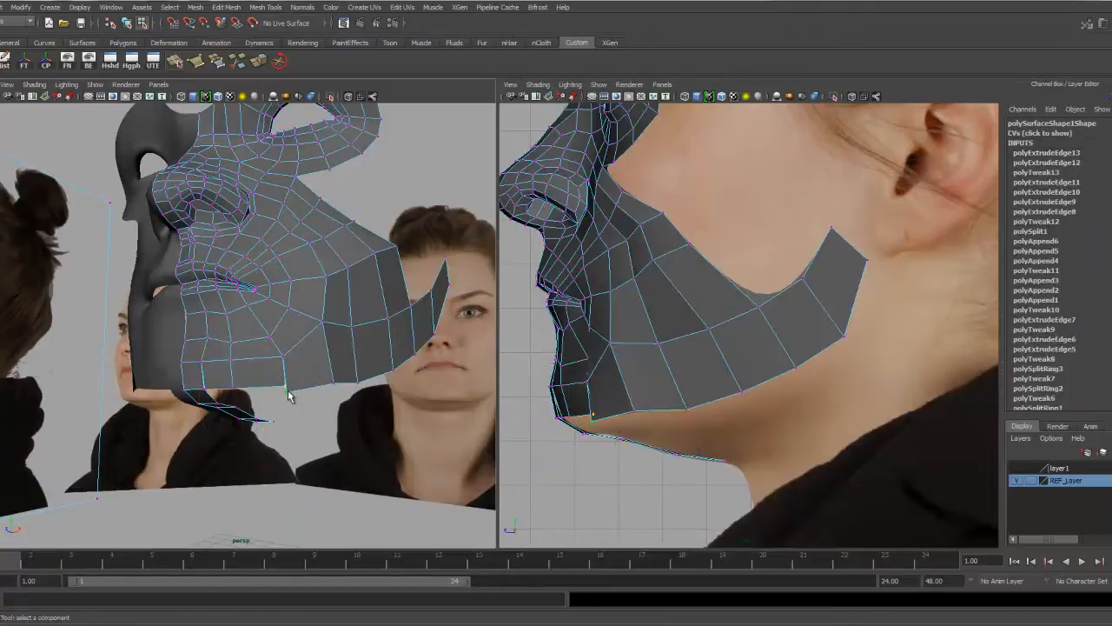
{"action": "right_click_drag", "start_coordinate": [288, 395], "coordinate": [285, 323], "text": "shift"}
{"action": "left_click_drag", "start_coordinate": [302, 400], "coordinate": [290, 346], "text": "alt"}
Reposition the chin and cheek vertices near the mouth corner to round out the lower face
{"action": "key", "text": "w"}
{"action": "left_click_drag", "start_coordinate": [264, 251], "coordinate": [273, 246]}
{"action": "left_click_drag", "start_coordinate": [368, 370], "coordinate": [336, 363], "text": "alt"}
{"action": "left_click_drag", "start_coordinate": [339, 364], "coordinate": [400, 376], "text": "alt"}
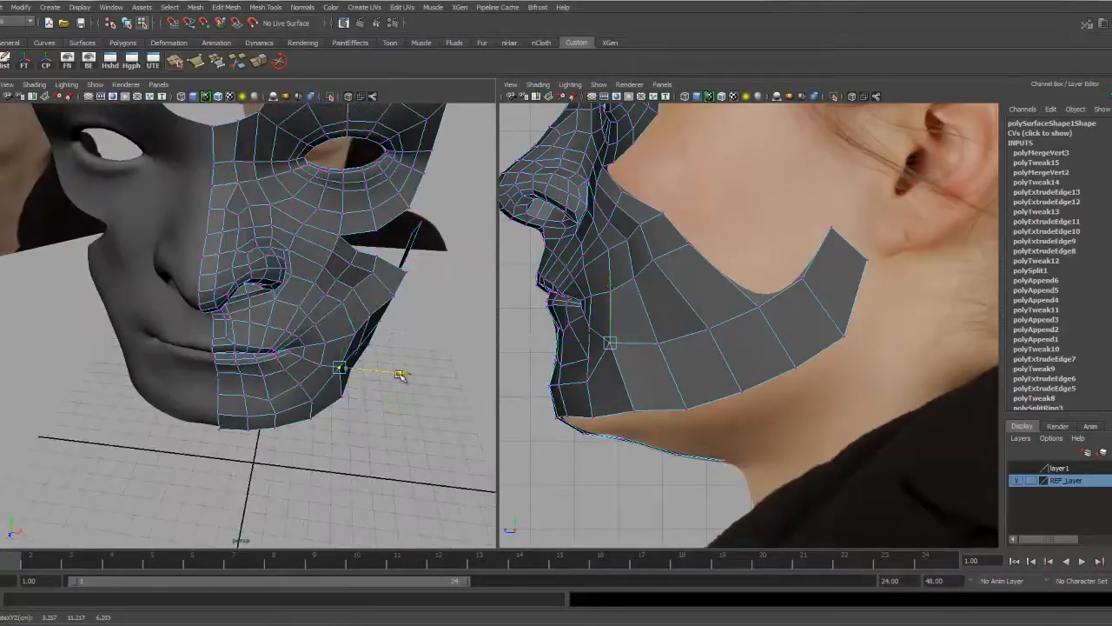
{"action": "left_click_drag", "start_coordinate": [330, 365], "coordinate": [310, 380], "text": "alt"}
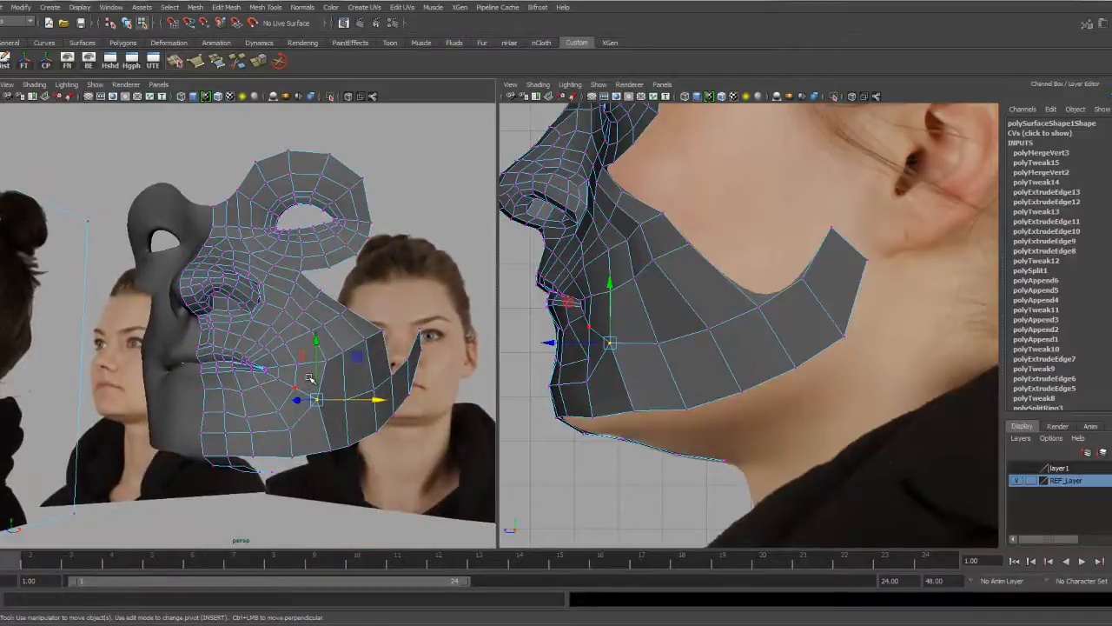
{"action": "left_click_drag", "start_coordinate": [320, 356], "coordinate": [332, 352], "text": "alt"}
Return the face mesh to object mode and open the settings of the Sculpt Geometry Tool
{"action": "right_click_drag", "start_coordinate": [304, 328], "coordinate": [329, 316]}
{"action": "left_click_drag", "start_coordinate": [322, 354], "coordinate": [340, 322], "text": "alt"}
{"action": "left_click_drag", "start_coordinate": [377, 360], "coordinate": [367, 345], "text": "alt"}
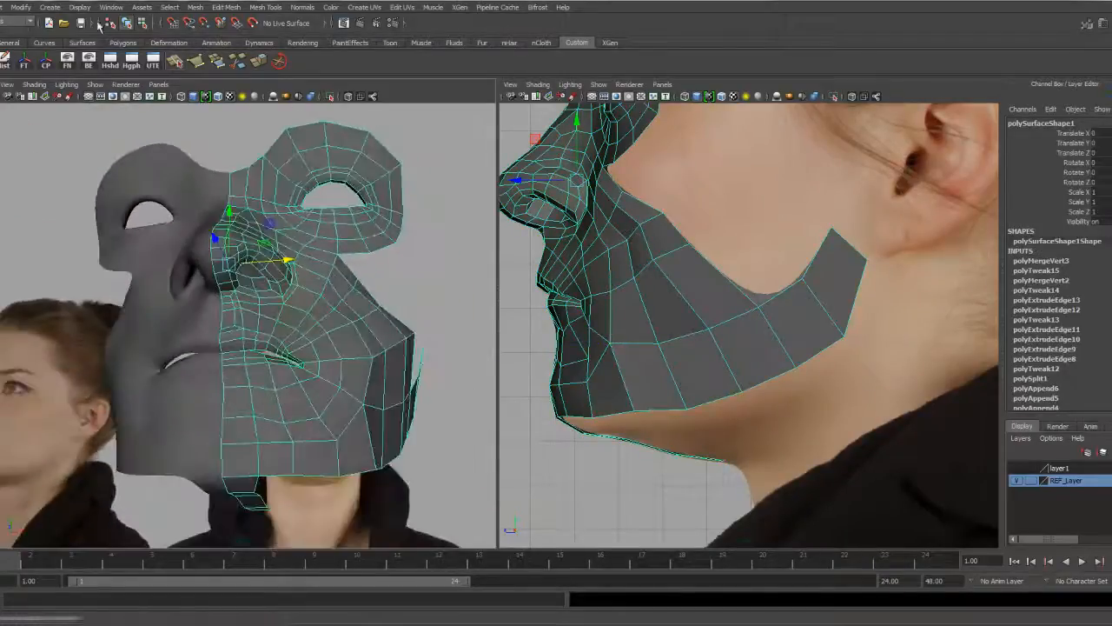
{"action": "left_click", "coordinate": [228, 8]}
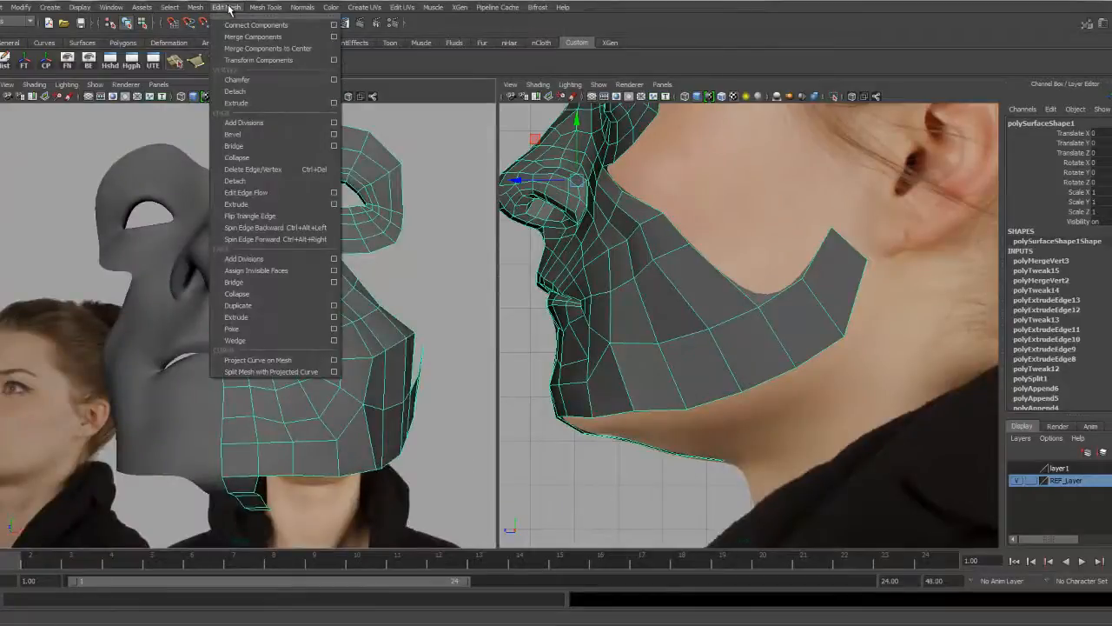
{"action": "mouse_move", "coordinate": [255, 11]}
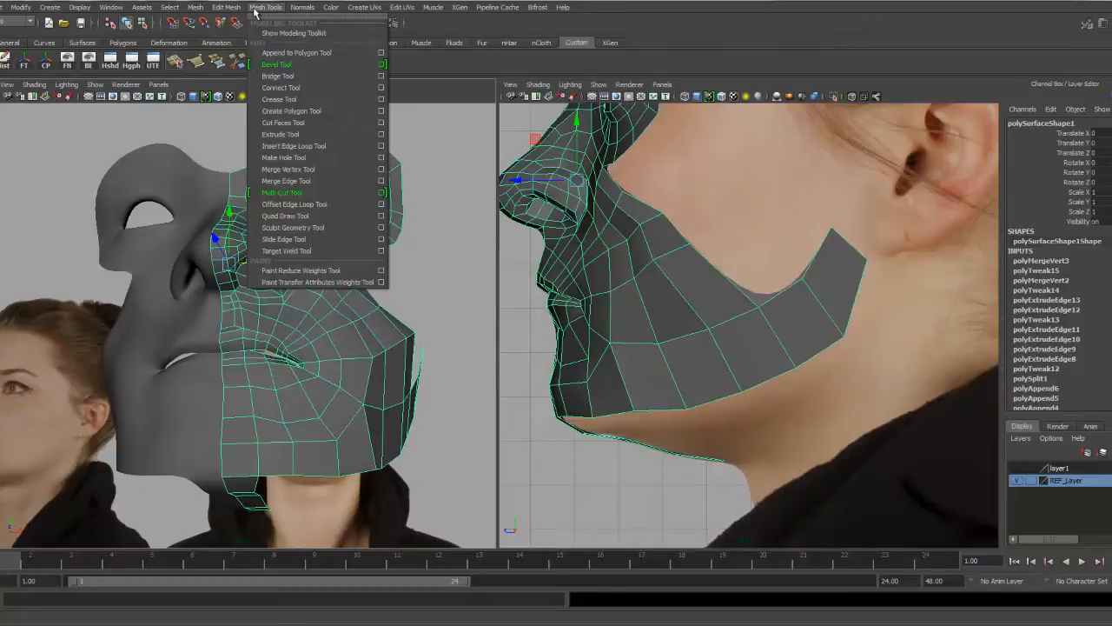
{"action": "left_click", "coordinate": [381, 227]}
Maximize the perspective view around the face and set the sculpting operation to Relax
{"action": "key", "text": "space"}
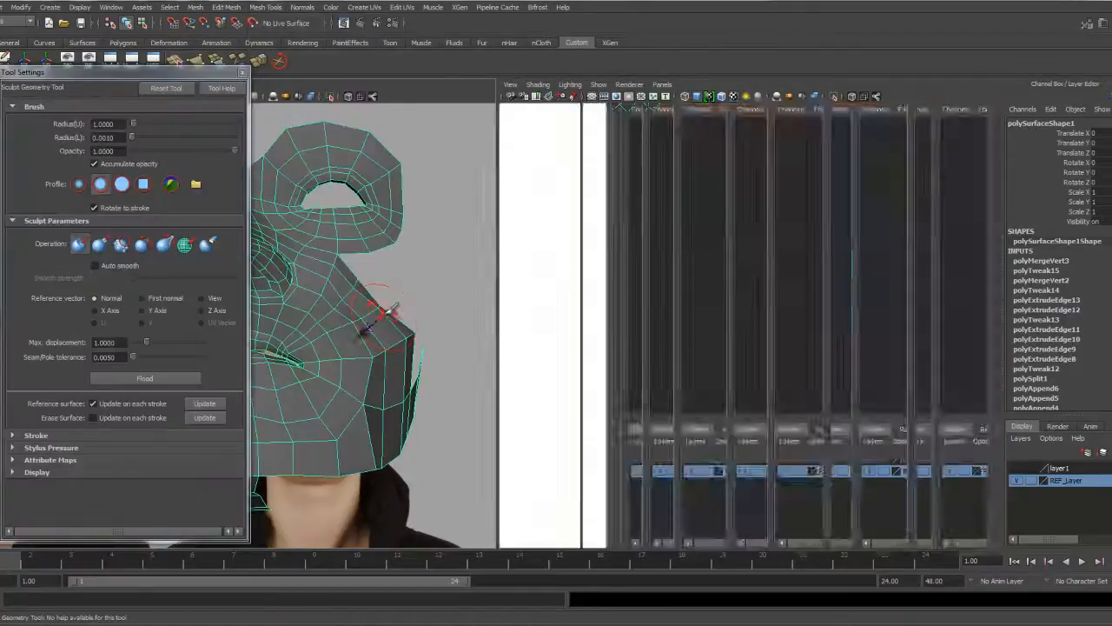
{"action": "right_click_drag", "start_coordinate": [581, 357], "coordinate": [407, 353], "text": "alt"}
{"action": "left_click_drag", "start_coordinate": [407, 353], "coordinate": [441, 337], "text": "alt"}
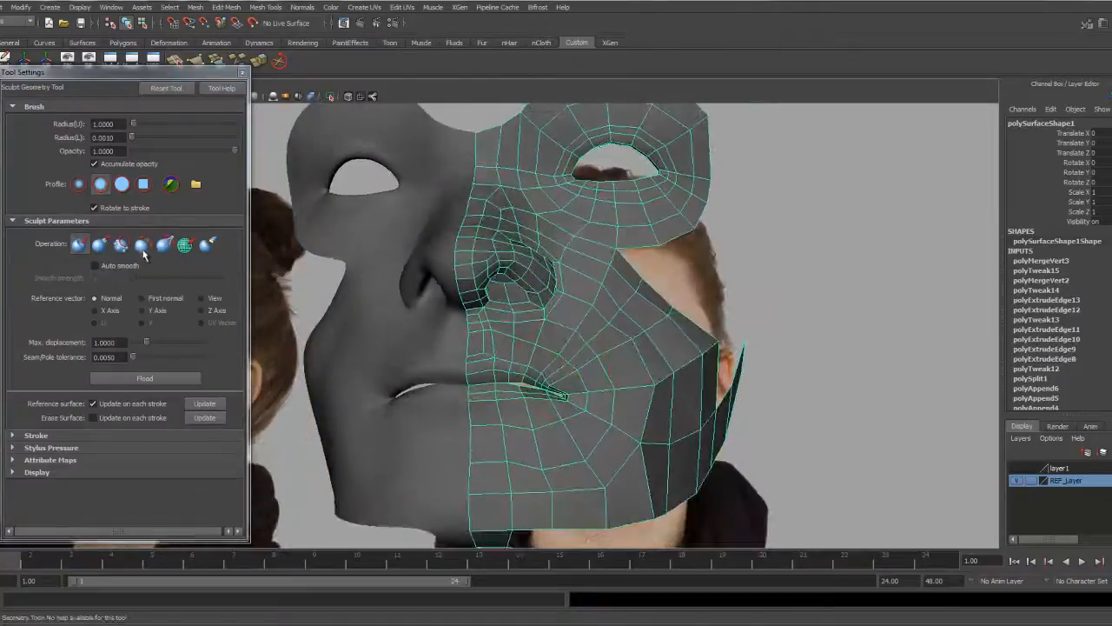
{"action": "left_click", "coordinate": [143, 249]}
Brush over the cheek and jaw with the Relax operation to even out the polygons and soften the outer corner
{"action": "left_click_drag", "start_coordinate": [596, 374], "coordinate": [575, 374], "text": "alt"}
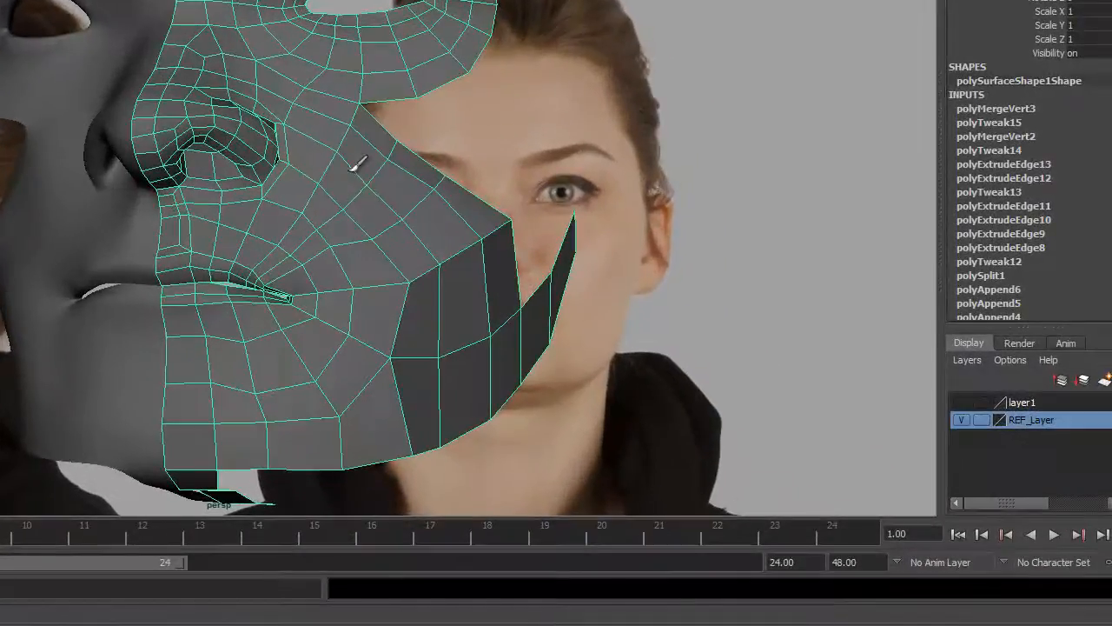
{"action": "mouse_move", "coordinate": [456, 259]}
{"action": "left_mouse_down", "text": "alt"}
{"action": "mouse_move", "coordinate": [448, 281]}
{"action": "mouse_move", "coordinate": [407, 293]}
{"action": "left_mouse_up", "text": "alt"}
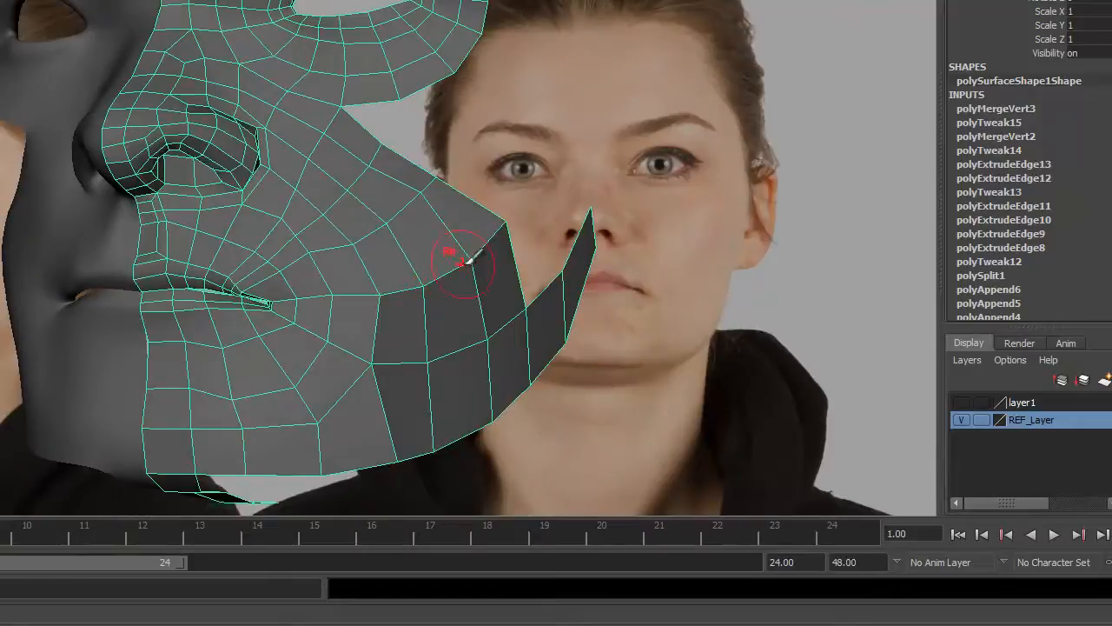
{"action": "left_click_drag", "start_coordinate": [385, 252], "coordinate": [360, 243], "text": "alt"}
{"action": "left_click_drag", "start_coordinate": [491, 202], "coordinate": [393, 313], "text": "alt"}
{"action": "left_click_drag", "start_coordinate": [261, 348], "coordinate": [227, 205], "text": "alt"}
{"action": "right_click_drag", "start_coordinate": [226, 205], "coordinate": [290, 253], "text": "alt"}
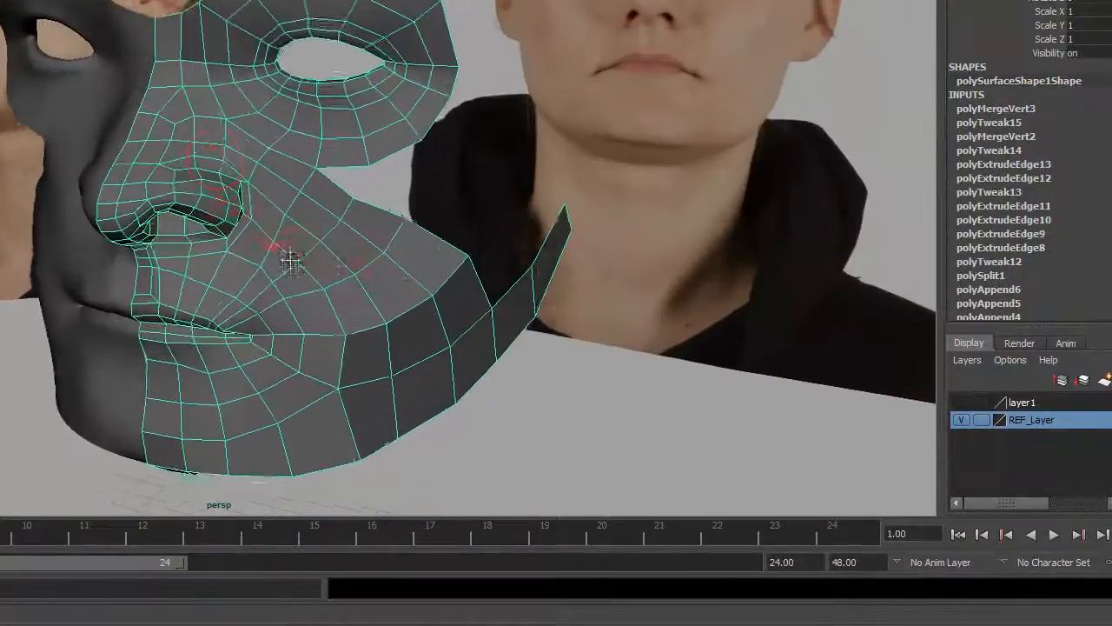
Relax the mesh around the nose bridge, the area below the eye and the side of the nostril
{"action": "middle_click_drag", "start_coordinate": [290, 253], "coordinate": [306, 283], "text": "alt"}
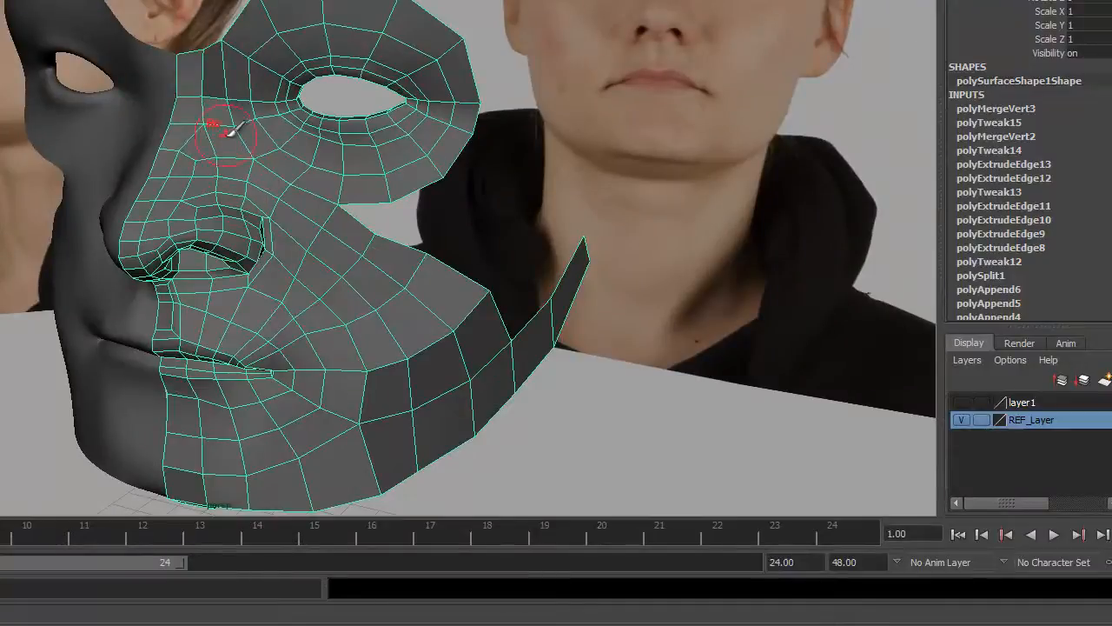
{"action": "left_click_drag", "start_coordinate": [235, 154], "coordinate": [292, 170], "text": "alt"}
{"action": "middle_click_drag", "start_coordinate": [325, 225], "coordinate": [318, 282], "text": "alt"}
{"action": "left_click_drag", "start_coordinate": [318, 282], "coordinate": [267, 261], "text": "alt"}
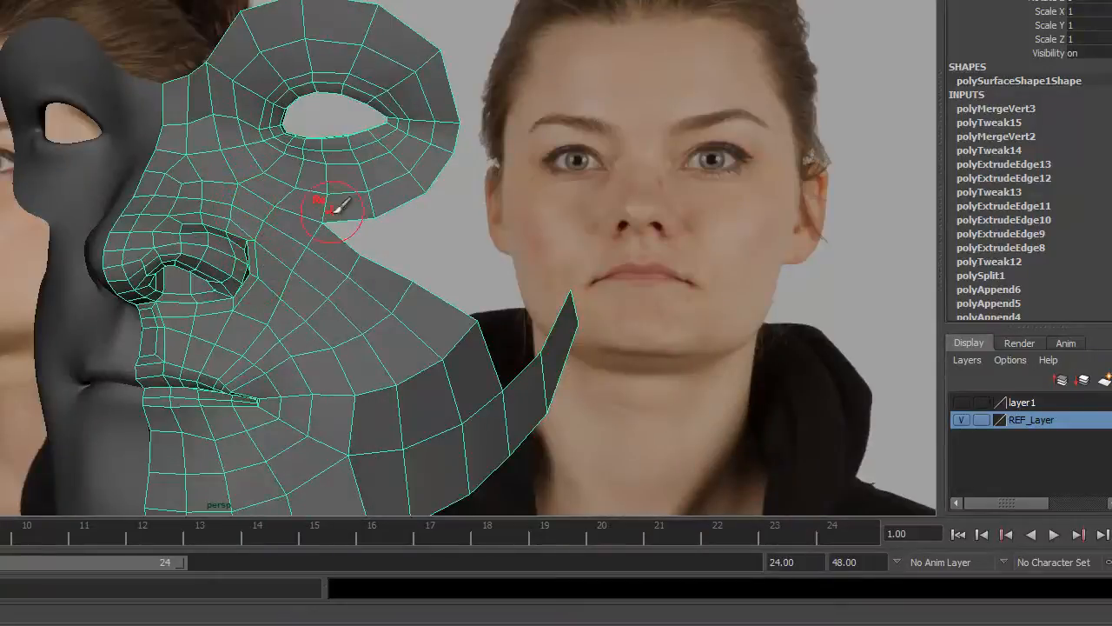
{"action": "left_click_drag", "start_coordinate": [286, 190], "coordinate": [334, 118], "text": "alt"}
{"action": "left_click_drag", "start_coordinate": [263, 37], "coordinate": [158, 97], "text": "alt"}
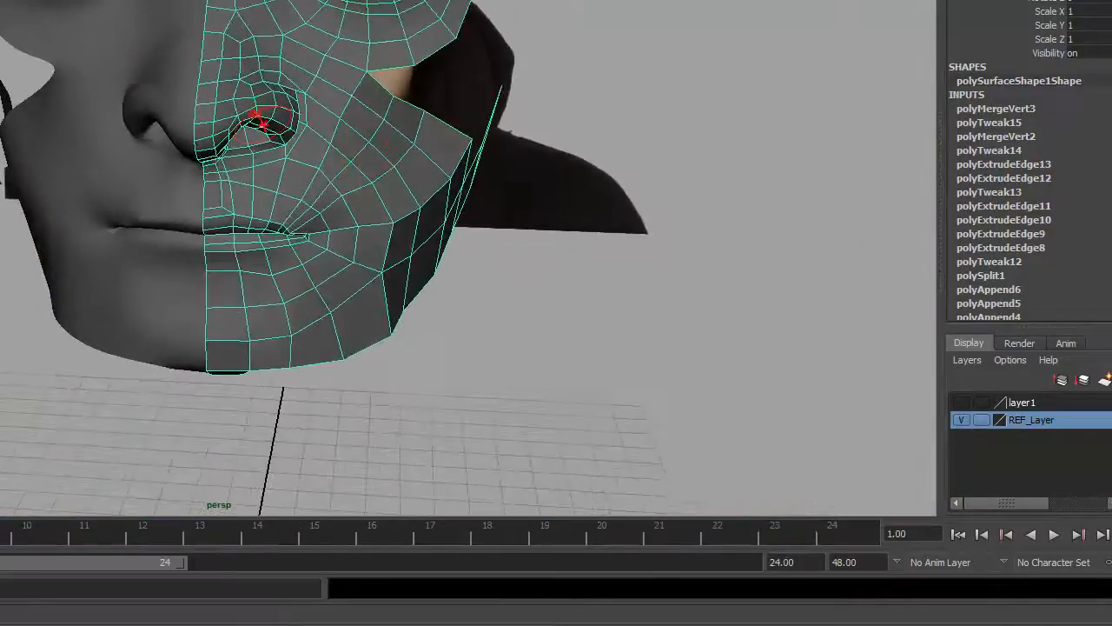
Extrude the lower border edges from the chin along the jaw strip and pull the new row inward beneath the jaw
{"action": "left_click_drag", "start_coordinate": [269, 34], "coordinate": [233, 185], "text": "alt"}
{"action": "right_click_drag", "start_coordinate": [215, 183], "coordinate": [209, 138]}
{"action": "left_click", "coordinate": [236, 204]}
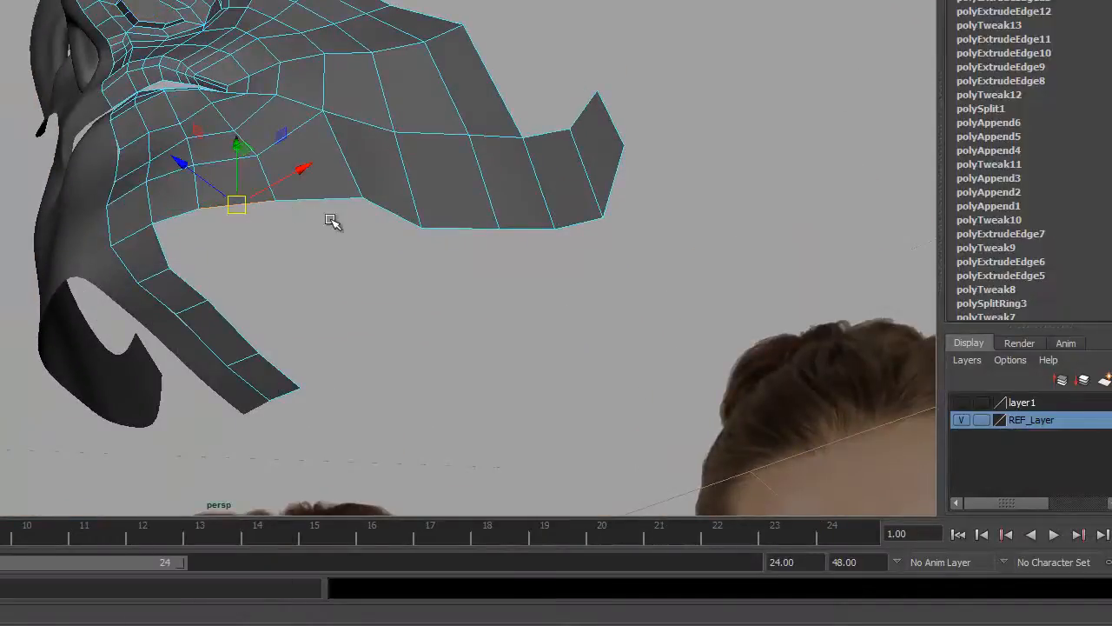
{"action": "left_click", "coordinate": [581, 224], "text": "shift"}
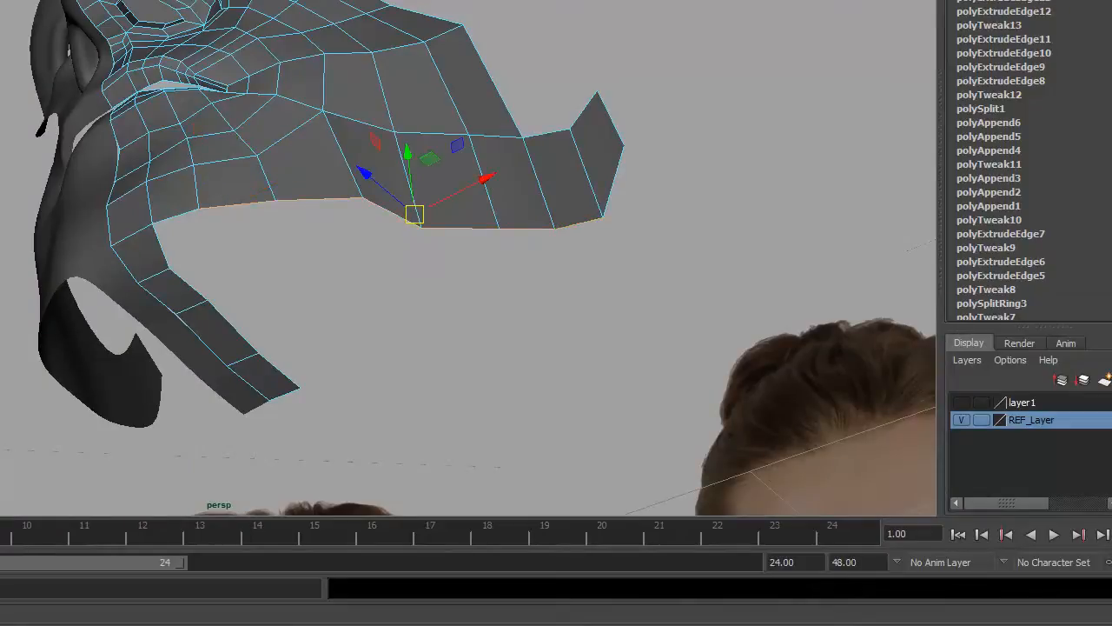
{"action": "key", "text": "ctrl+e"}
{"action": "left_click_drag", "start_coordinate": [474, 303], "coordinate": [325, 86], "text": "alt"}
{"action": "left_click_drag", "start_coordinate": [300, 50], "coordinate": [497, 155]}
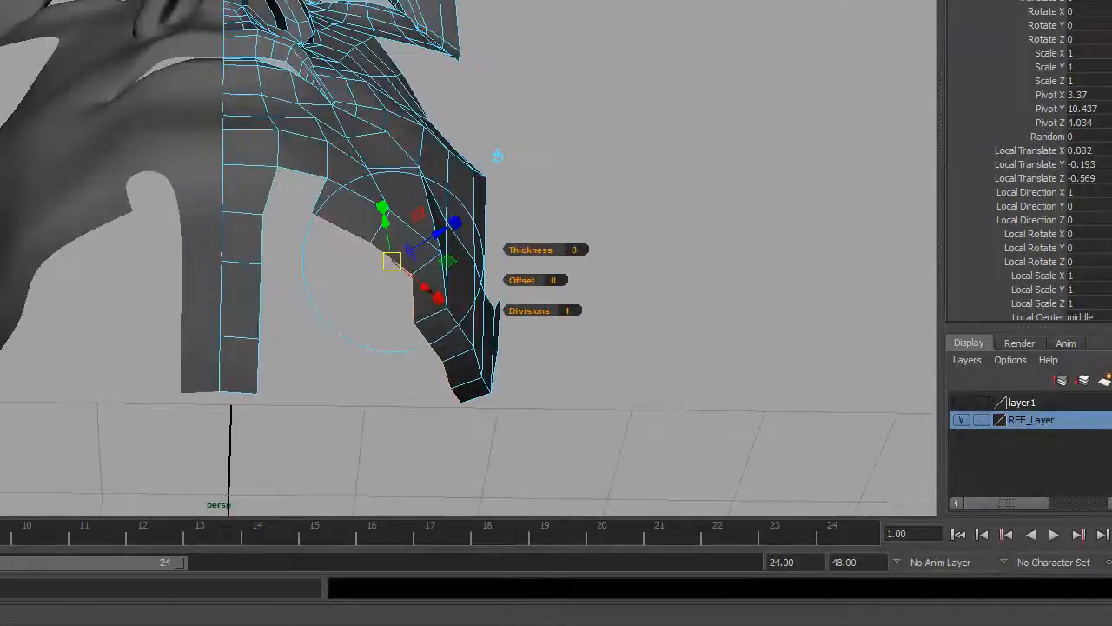
Append a polygon across the gap between the strip under the chin and the inner start of the jaw row
{"action": "key", "text": "g"}
{"action": "left_click", "coordinate": [264, 191]}
{"action": "left_click", "coordinate": [318, 191]}
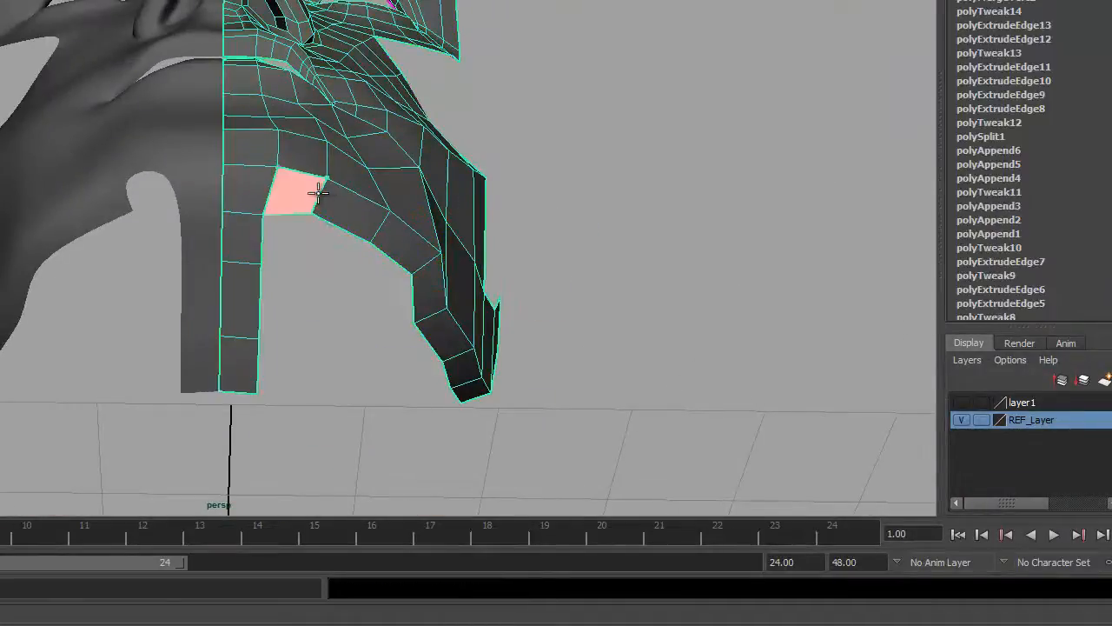
{"action": "key", "text": "Return"}
Select the open border edges beneath the jaw, extrude them and pull the new row further inward under the face
{"action": "left_click_drag", "start_coordinate": [363, 228], "coordinate": [231, 189], "text": "alt"}
{"action": "right_click_drag", "start_coordinate": [231, 190], "coordinate": [214, 132]}
{"action": "left_click", "coordinate": [207, 178]}
{"action": "left_click", "coordinate": [545, 170], "text": "shift"}
{"action": "left_click_drag", "start_coordinate": [549, 169], "coordinate": [424, 323], "text": "alt"}
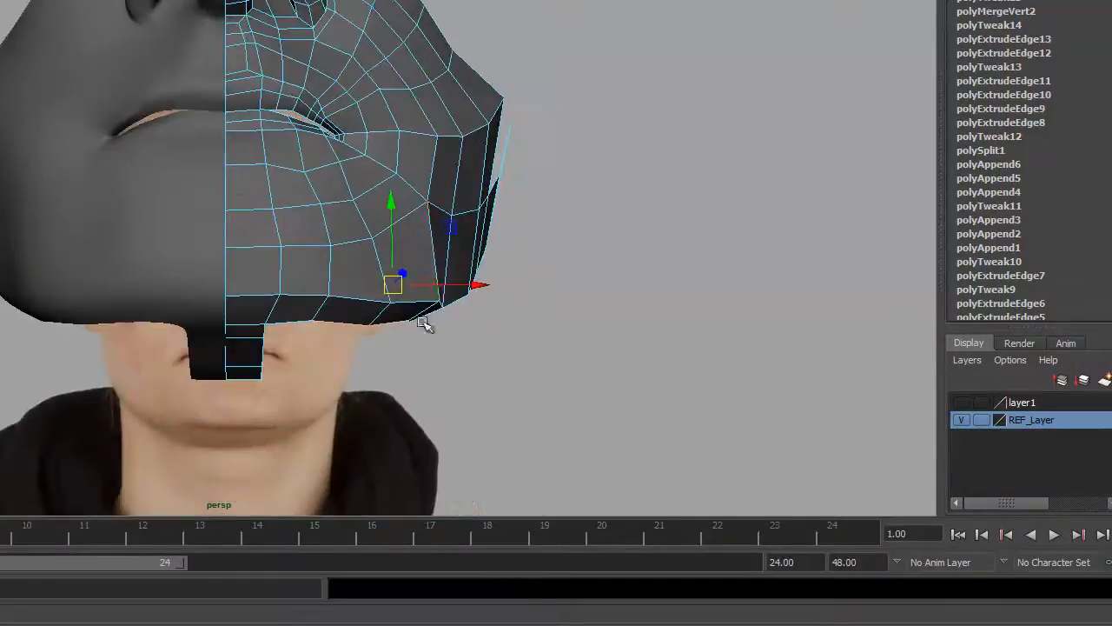
{"action": "mouse_move", "coordinate": [395, 252]}
{"action": "left_mouse_down", "text": "alt"}
{"action": "mouse_move", "coordinate": [391, 261]}
{"action": "mouse_move", "coordinate": [410, 252]}
{"action": "left_mouse_up", "text": "alt"}
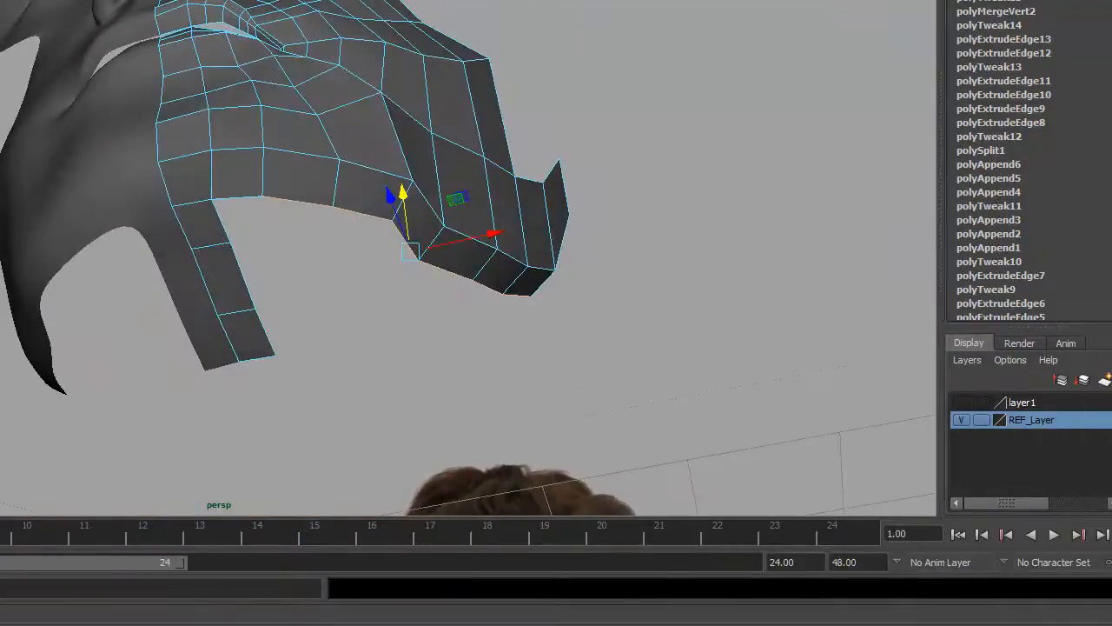
{"action": "key", "text": "ctrl+e"}
{"action": "left_click_drag", "start_coordinate": [425, 371], "coordinate": [392, 360], "text": "alt"}
{"action": "left_click_drag", "start_coordinate": [333, 196], "coordinate": [454, 301]}
{"action": "left_click_drag", "start_coordinate": [371, 364], "coordinate": [154, 280]}
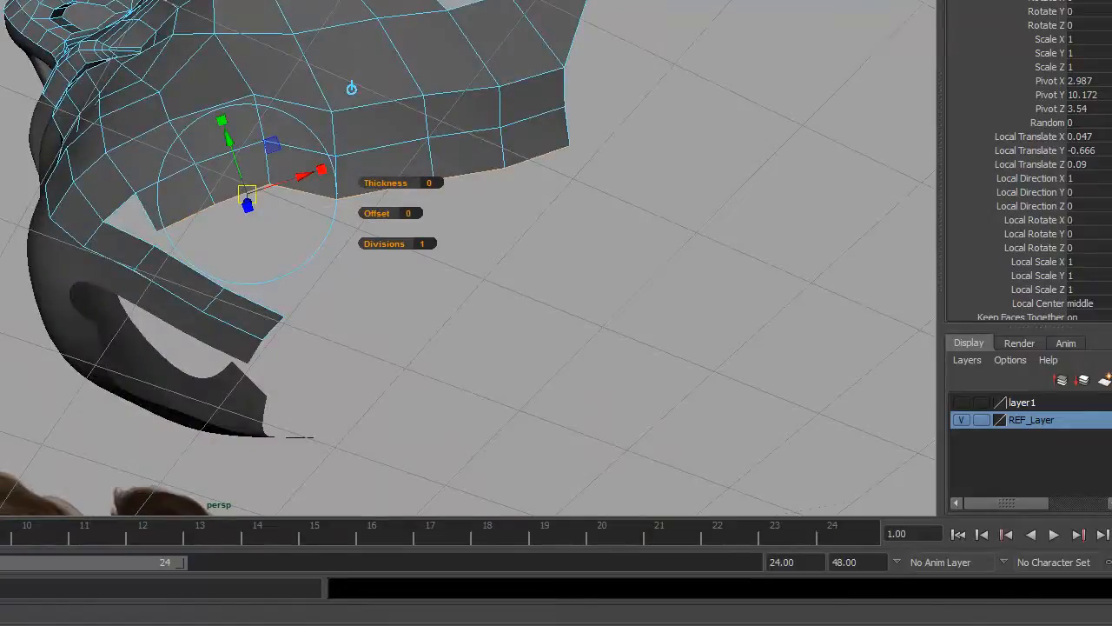
Append three polygons to fill the gap between the chin strip and the newly extruded row beneath the jaw
{"action": "key", "text": "y"}
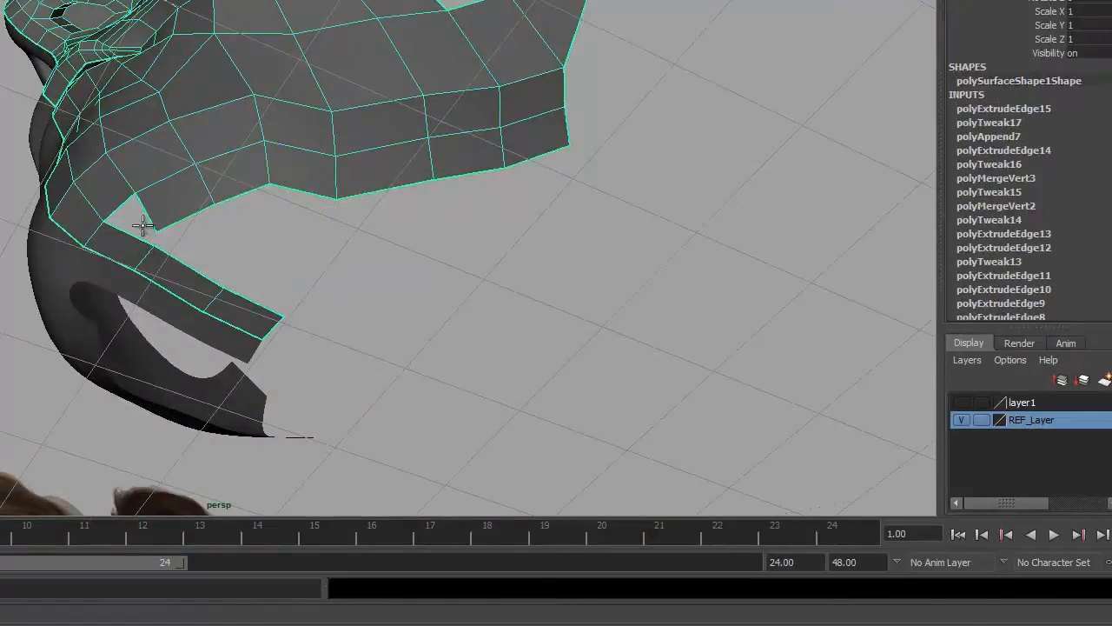
{"action": "left_click", "coordinate": [148, 218]}
{"action": "left_click", "coordinate": [138, 236]}
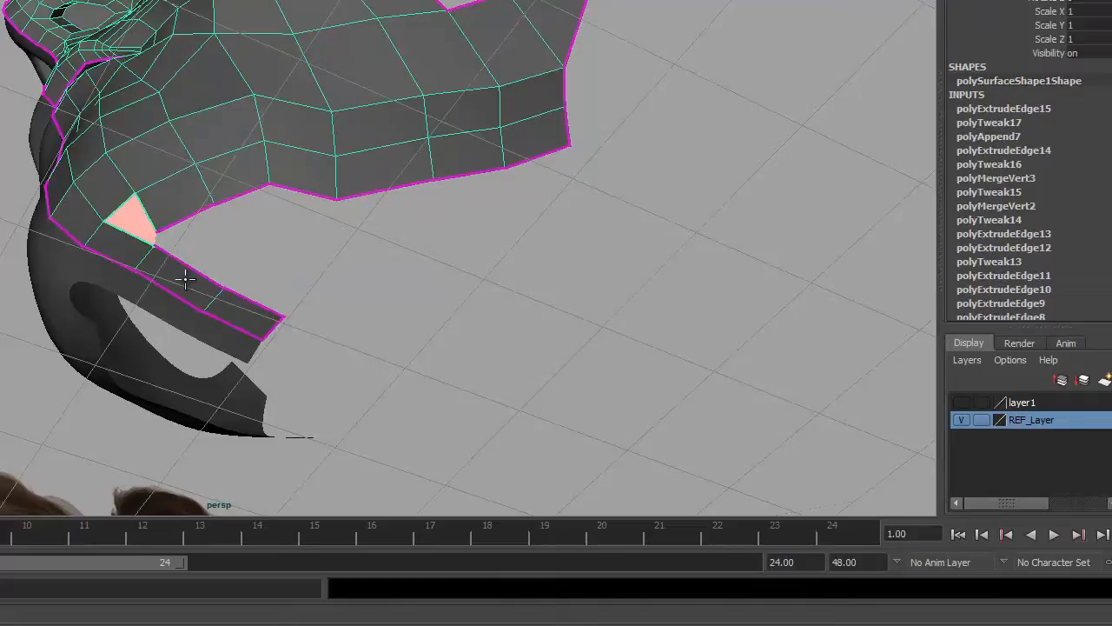
{"action": "key", "text": "Return"}
{"action": "left_click", "coordinate": [195, 221]}
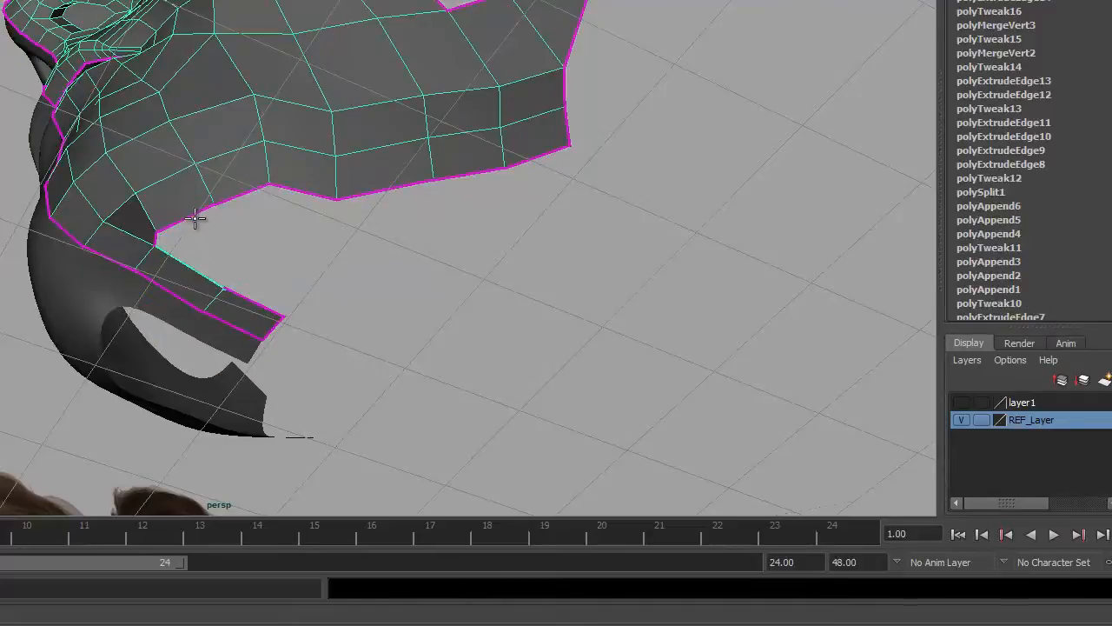
{"action": "left_click", "coordinate": [193, 214]}
{"action": "key", "text": "Return"}
{"action": "left_click", "coordinate": [241, 197]}
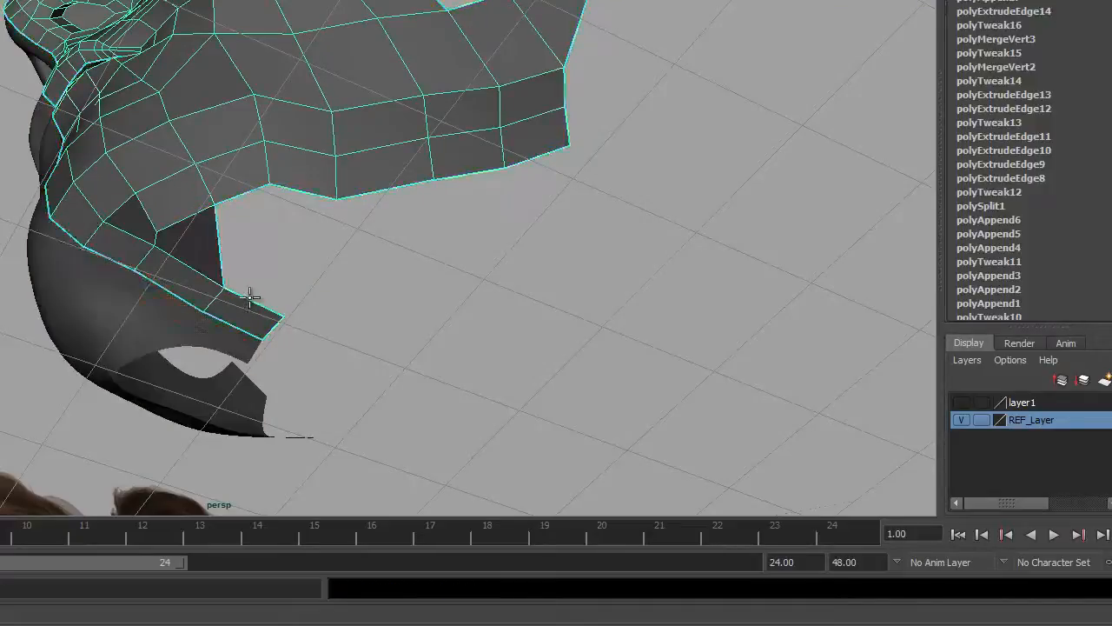
{"action": "left_click", "coordinate": [242, 192]}
{"action": "key", "text": "Return"}
Move vertices on the underside of the chin and jaw to even out the new polygons
{"action": "left_click_drag", "start_coordinate": [261, 253], "coordinate": [429, 246], "text": "alt"}
{"action": "key", "text": "w"}
{"action": "right_click_drag", "start_coordinate": [340, 236], "coordinate": [290, 233]}
{"action": "left_click_drag", "start_coordinate": [394, 275], "coordinate": [395, 275]}
{"action": "left_click_drag", "start_coordinate": [386, 269], "coordinate": [361, 280]}
{"action": "left_click_drag", "start_coordinate": [333, 245], "coordinate": [158, 289]}
{"action": "right_click_drag", "start_coordinate": [233, 247], "coordinate": [234, 206]}
{"action": "left_click", "coordinate": [334, 198]}
{"action": "left_click_drag", "start_coordinate": [236, 259], "coordinate": [448, 243], "text": "alt"}
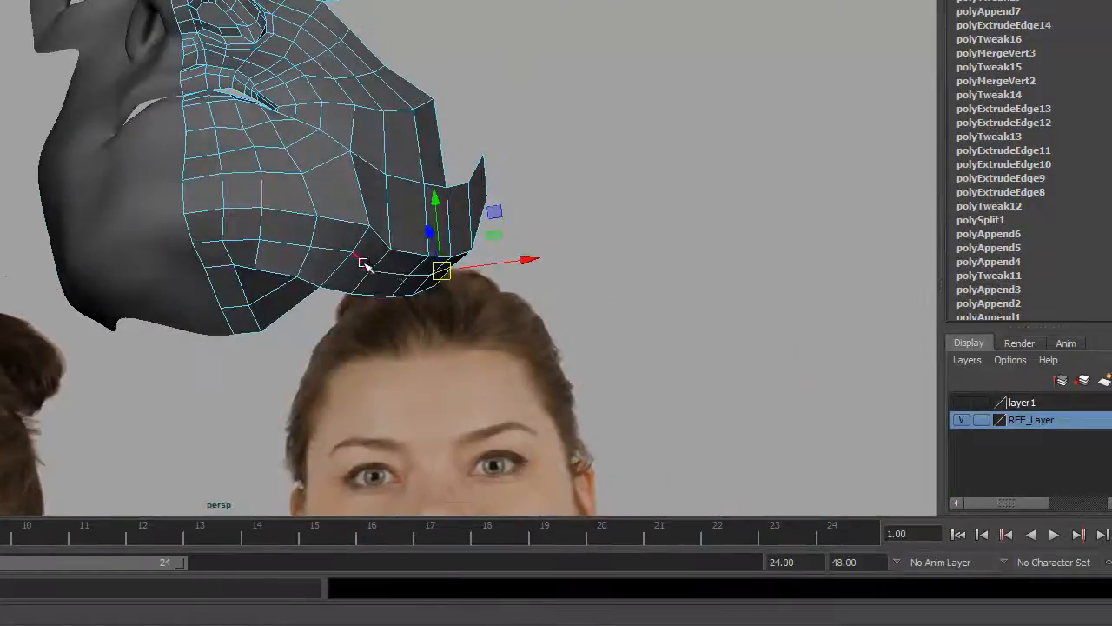
{"action": "left_click_drag", "start_coordinate": [377, 310], "coordinate": [276, 329], "text": "alt"}
Select the whole face mesh, delete its construction history and check the shape against the photo references
{"action": "right_click_drag", "start_coordinate": [292, 190], "coordinate": [325, 166]}
{"action": "left_click", "coordinate": [328, 189]}
{"action": "right_click_drag", "start_coordinate": [421, 228], "coordinate": [293, 214], "text": "alt"}
{"action": "middle_click_drag", "start_coordinate": [292, 214], "coordinate": [282, 234], "text": "alt"}
{"action": "key", "text": "alt+shift+d"}
{"action": "left_click_drag", "start_coordinate": [280, 201], "coordinate": [363, 293], "text": "alt"}
{"action": "left_click_drag", "start_coordinate": [387, 152], "coordinate": [234, 95], "text": "alt"}
{"action": "left_click_drag", "start_coordinate": [403, 132], "coordinate": [345, 222], "text": "alt"}
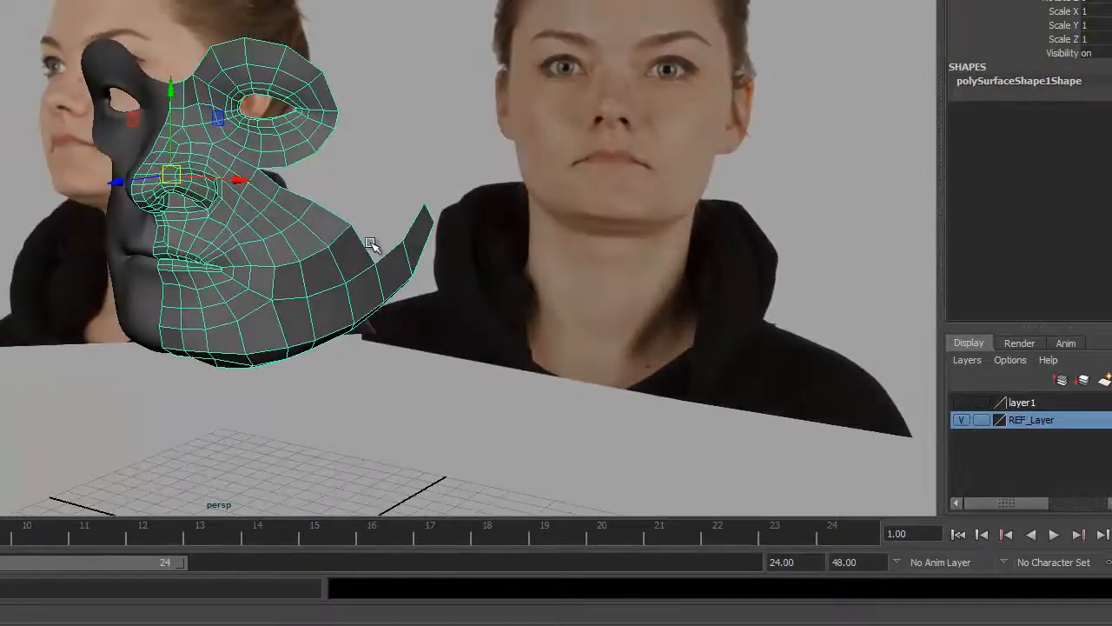